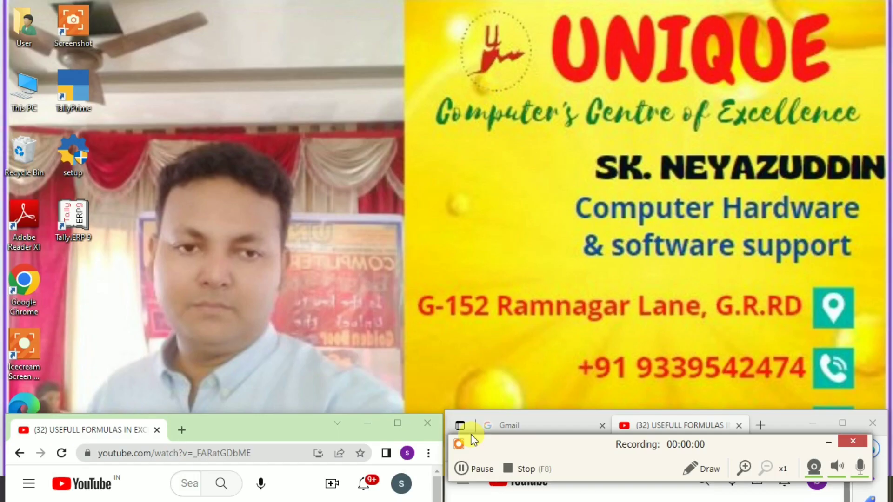
- Switch to Tally.ERP 9 and start creating a company named JOB COSTING
key(alt+Tab)
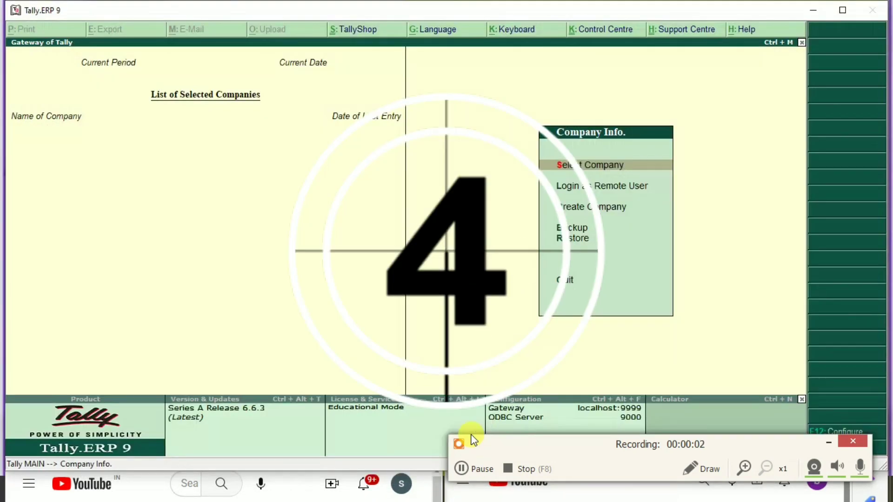
click(827, 444)
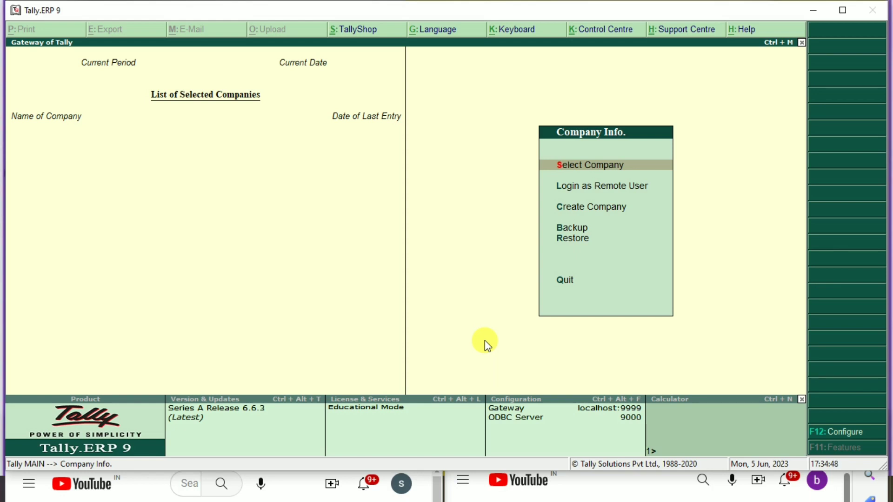
key(Down)
key(Down)
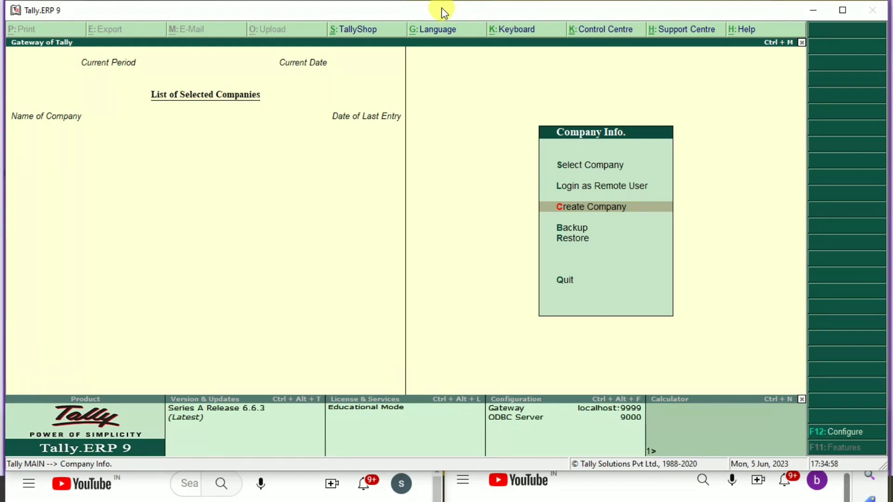
drag(442, 8, 442, 24)
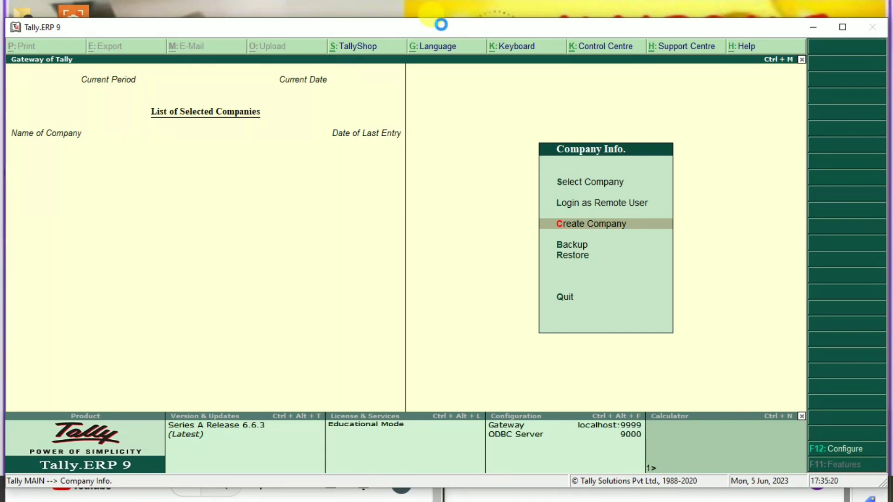
key(Return)
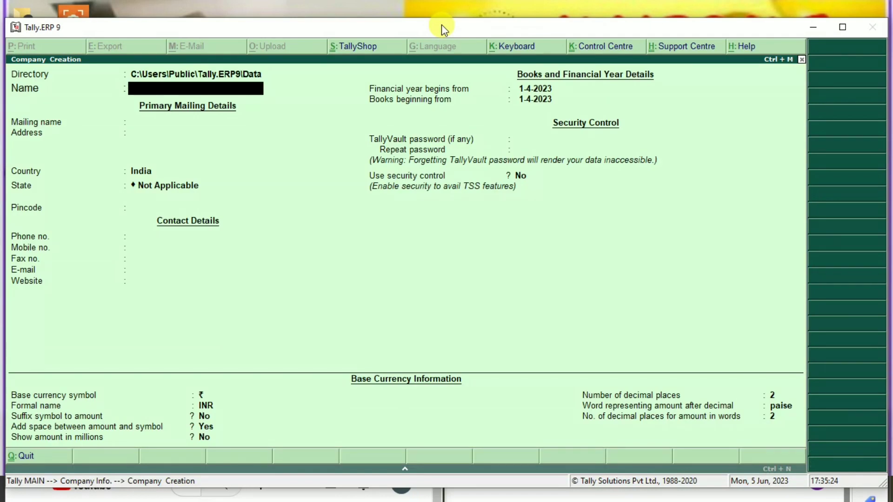
text(JOB COSTING)
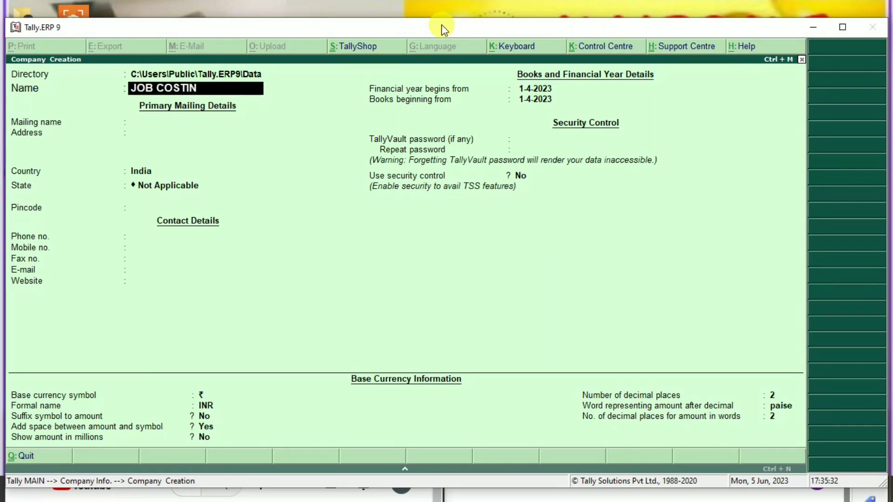
key(Return)
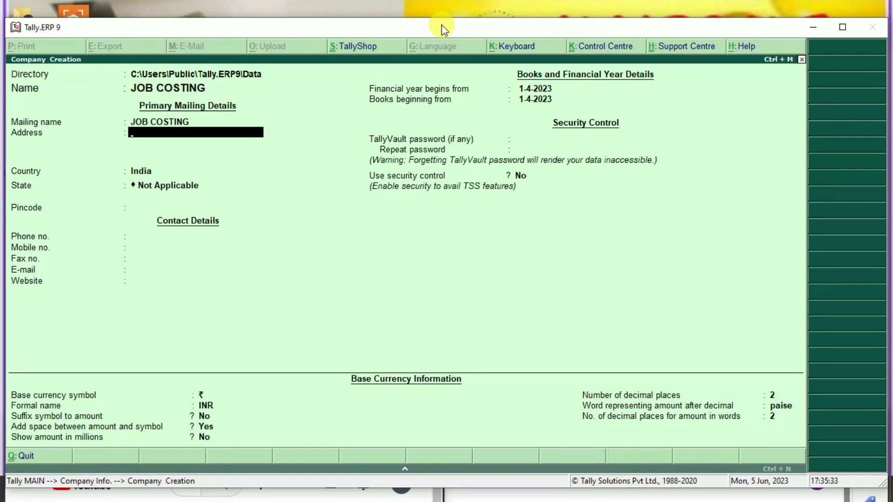
- Set the new company's state to West Bengal and save the company
key(Return)
key(Return)
key(Return)
text(W)
key(Return)
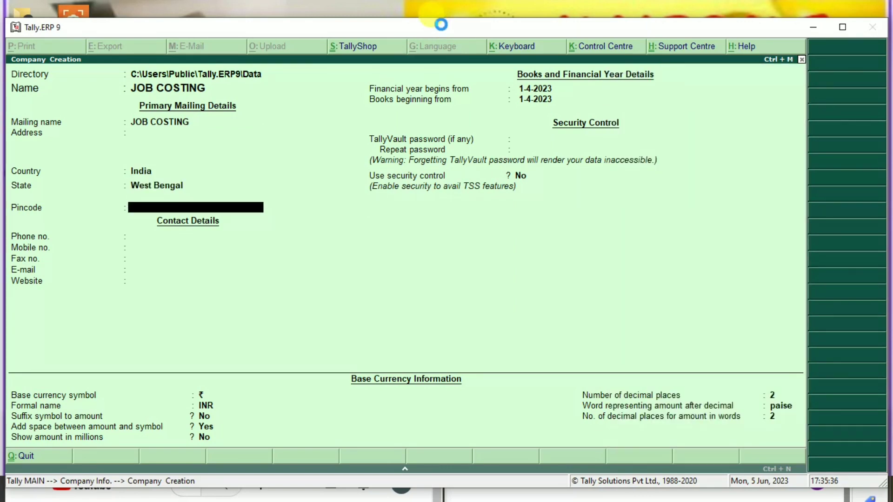
key(ctrl+a)
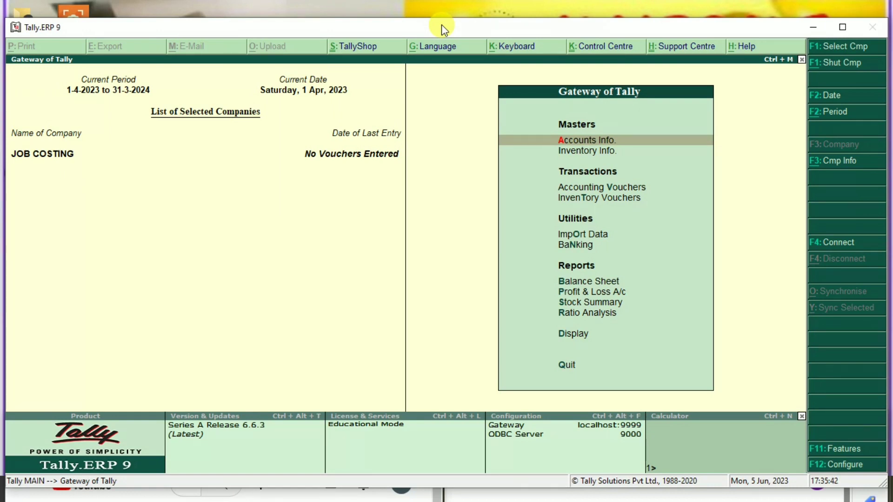
- Enable Maintain multiple Godowns in the company's inventory features and save them
click(823, 448)
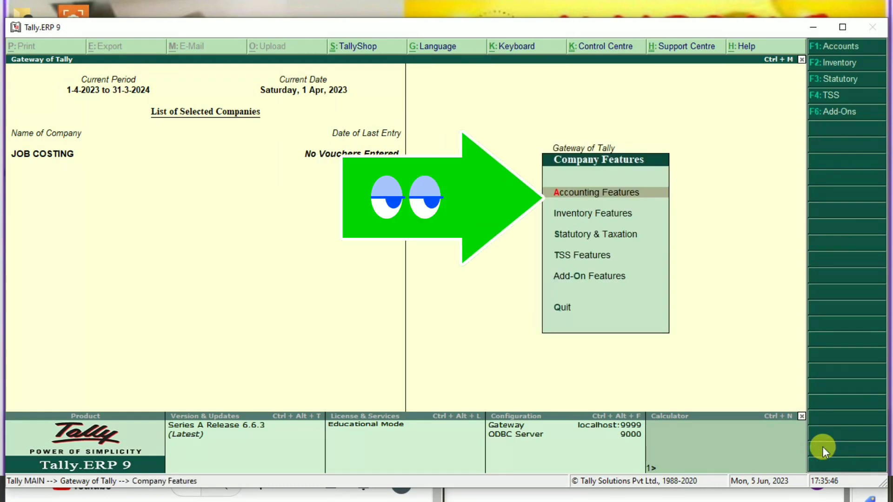
key(Down)
key(Return)
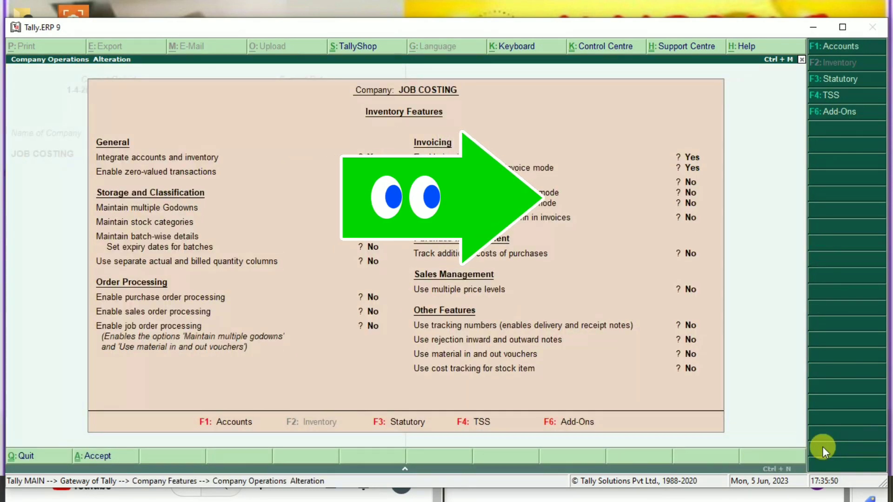
key(Return)
key(Return)
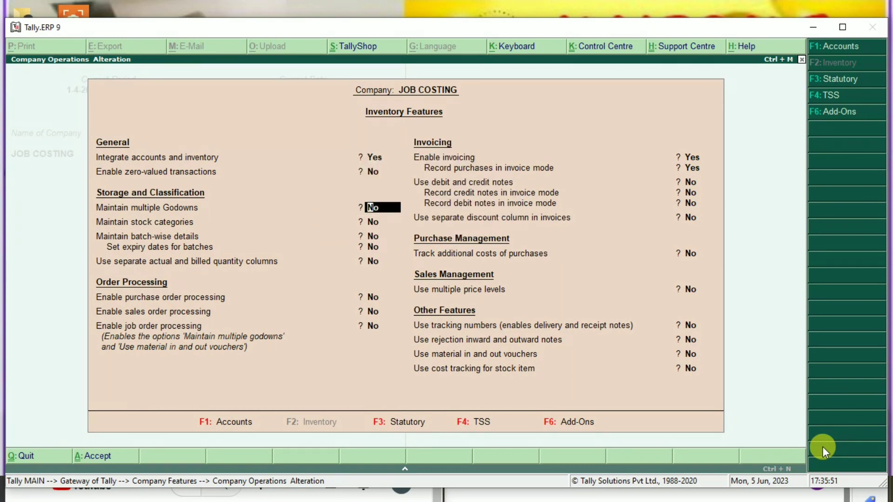
key(y)
key(Return)
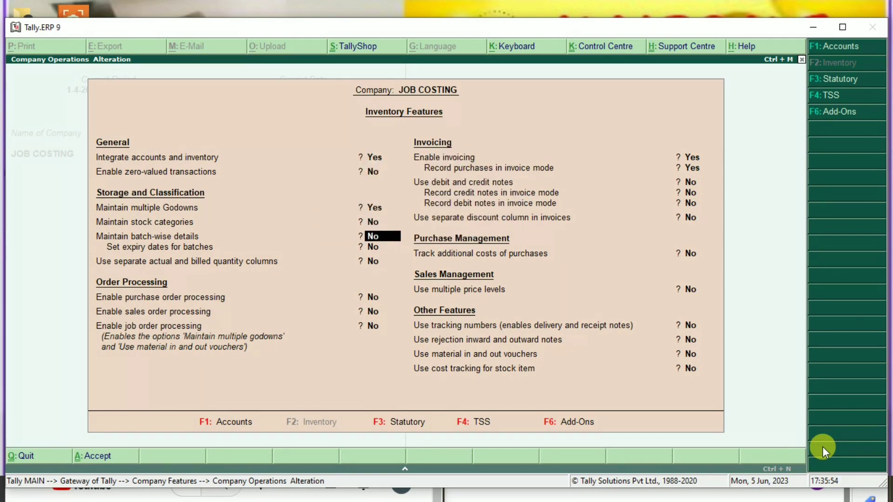
key(Return)
key(Return)
key(Return)
key(Return)
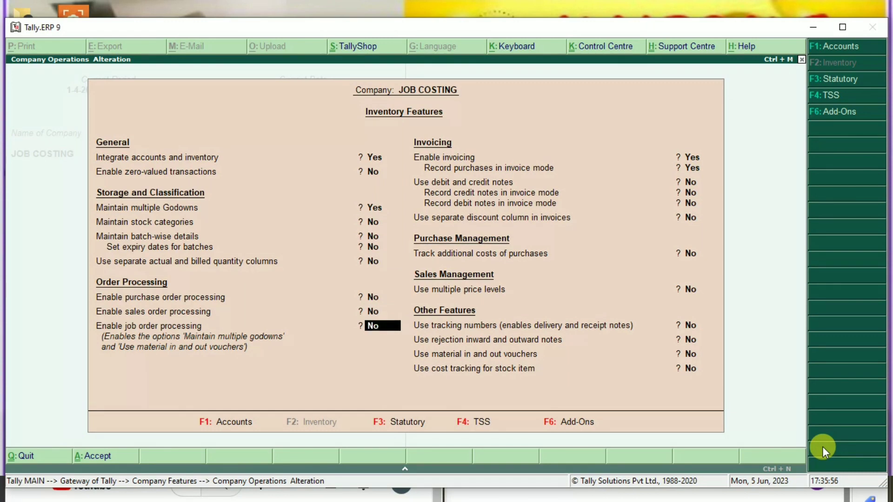
key(Return)
key(Return)
key(Return)
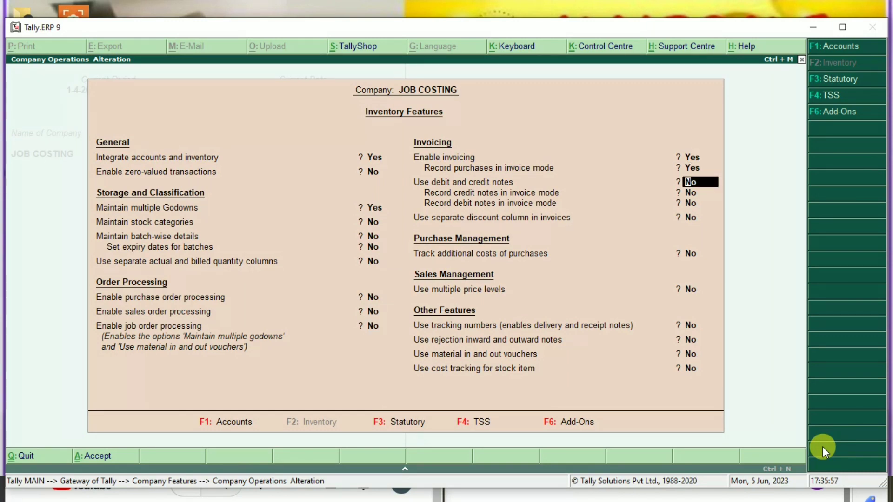
key(Return)
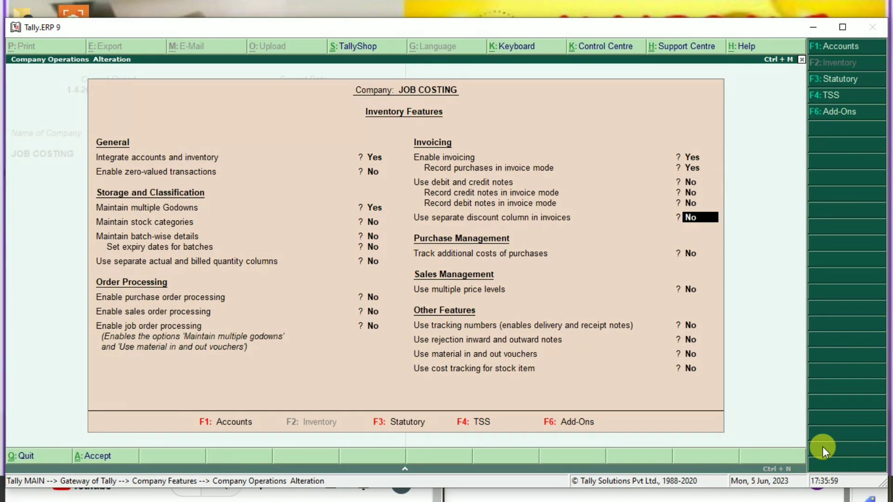
key(Return)
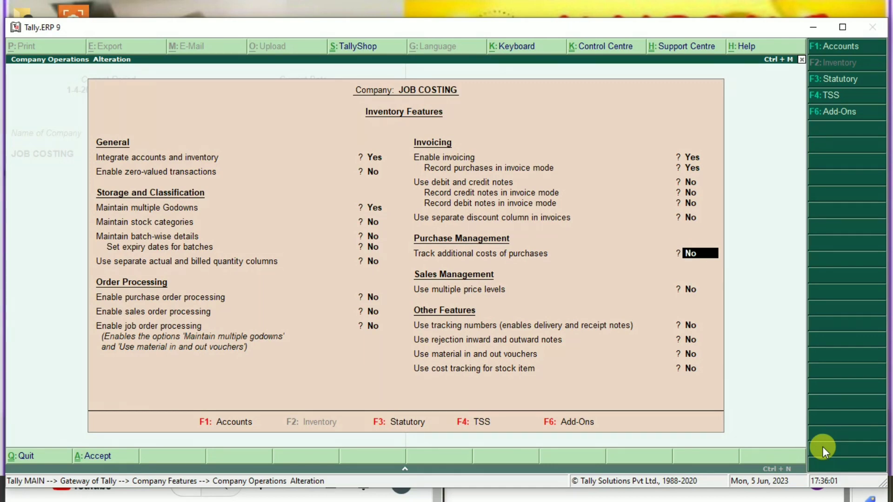
key(ctrl+a)
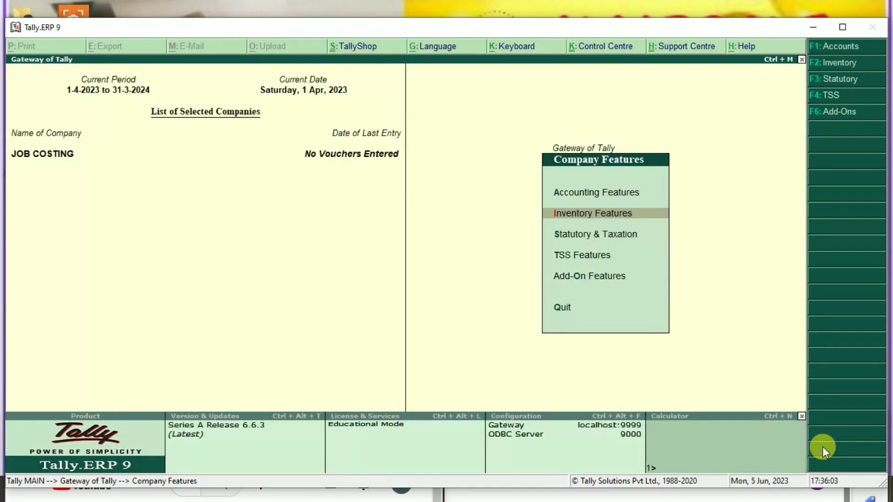
- Enable Maintain cost centres and Use cost centre for job costing in the accounting features, and save them
key(Up)
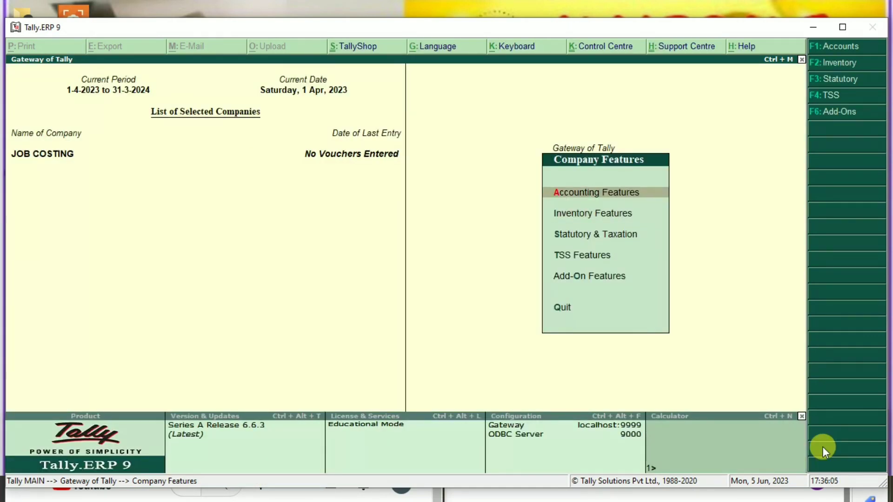
key(Return)
key(Return)
key(Return)
key(Return)
key(Return)
key(Return)
key(Return)
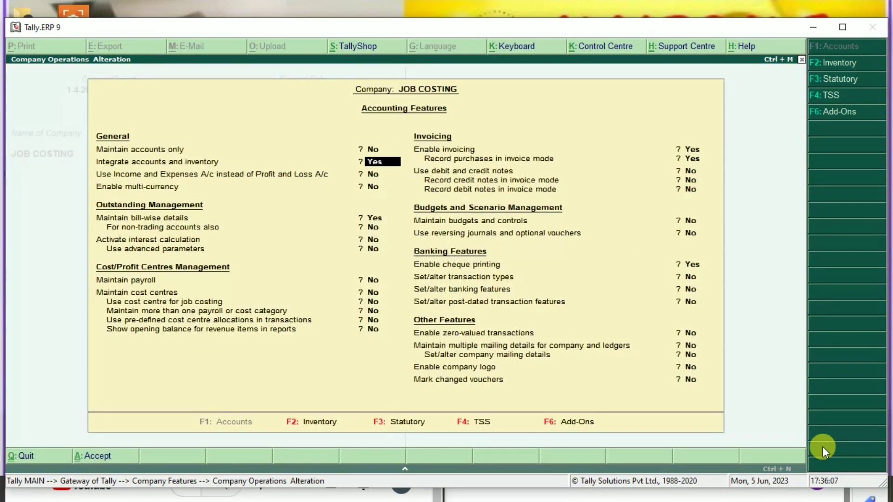
key(Return)
key(Return)
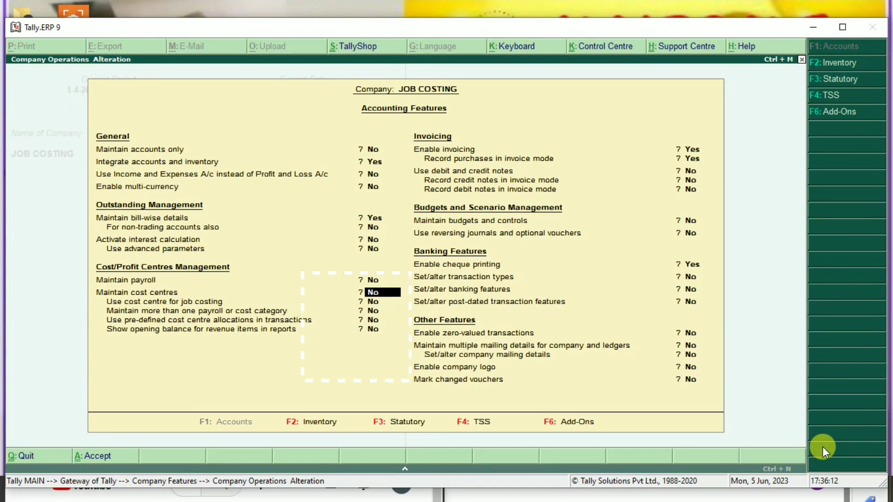
text(y)
key(Return)
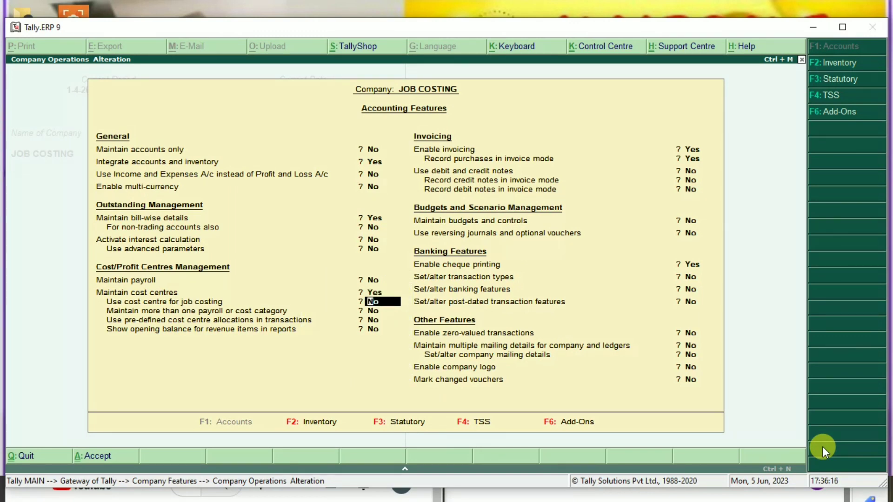
text(y)
key(Return)
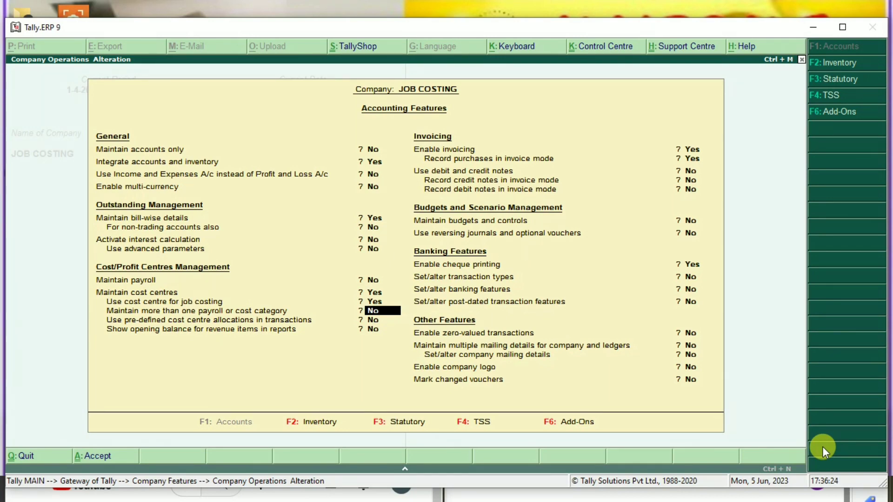
key(ctrl+a)
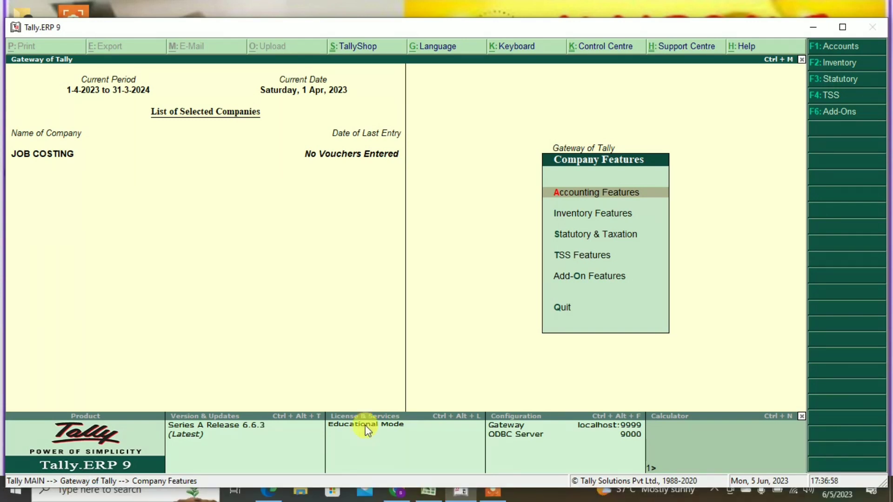
key(Escape)
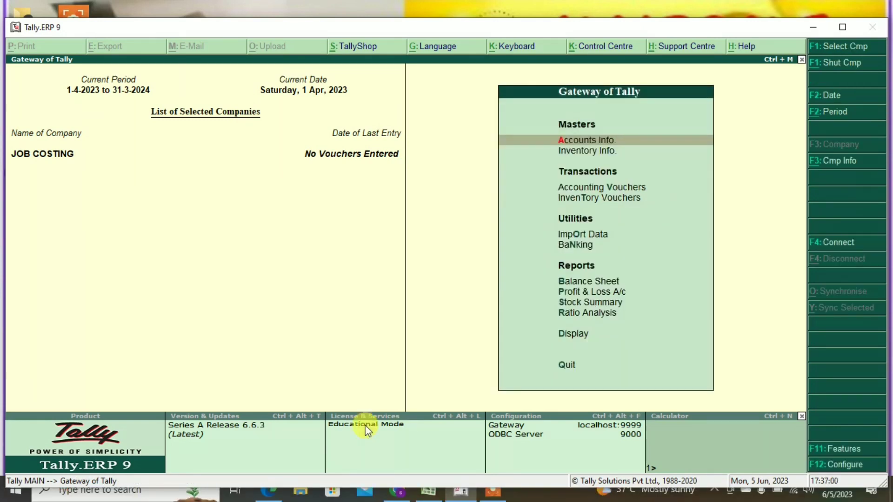
- Create a single ledger named PURCHASE A/C under Purchase Accounts and save it
key(Return)
key(Down)
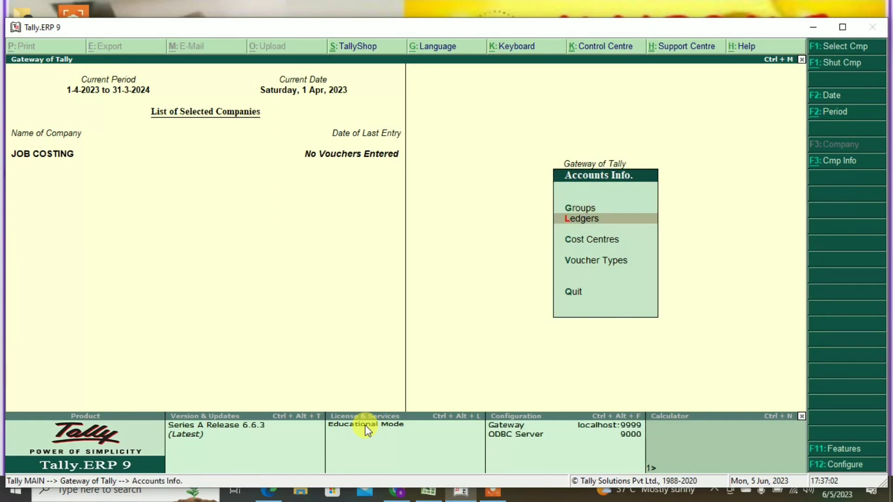
key(Return)
key(Return)
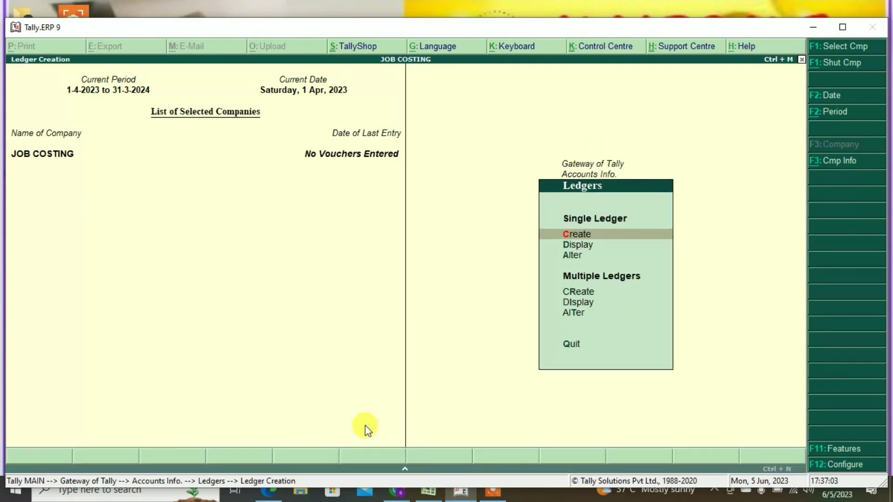
text(PURCHAS)
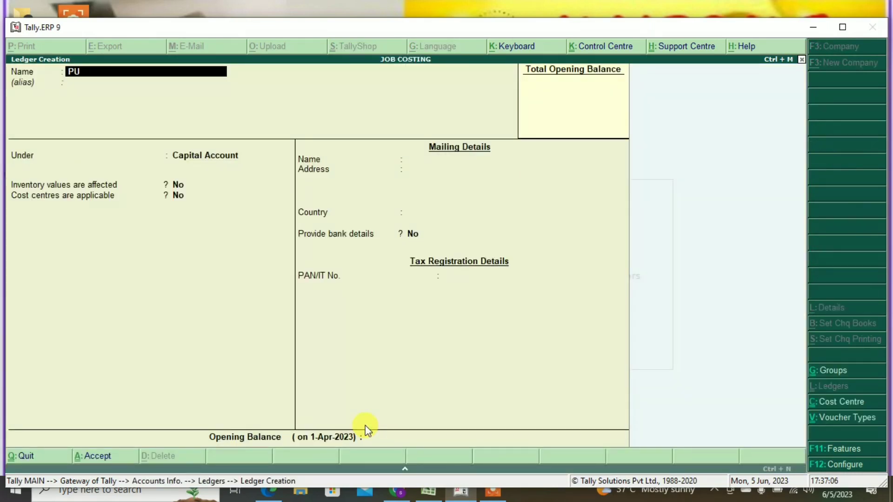
text(E)
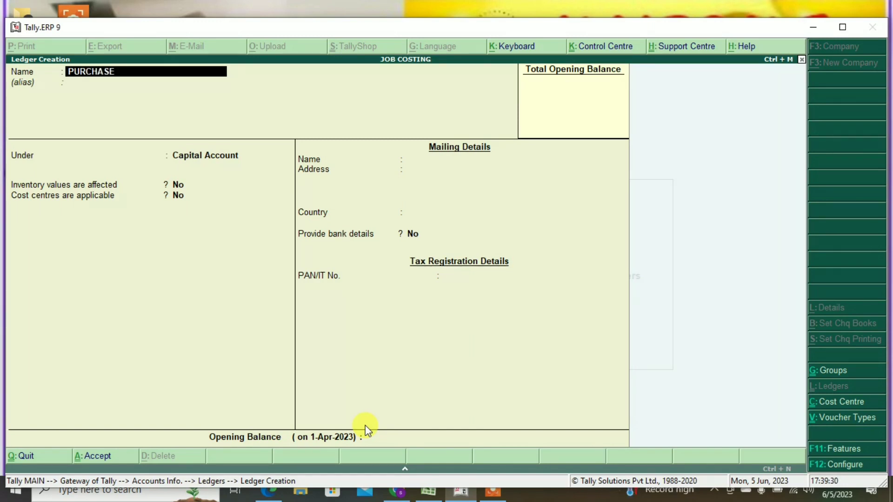
text(A/C)
key(Return)
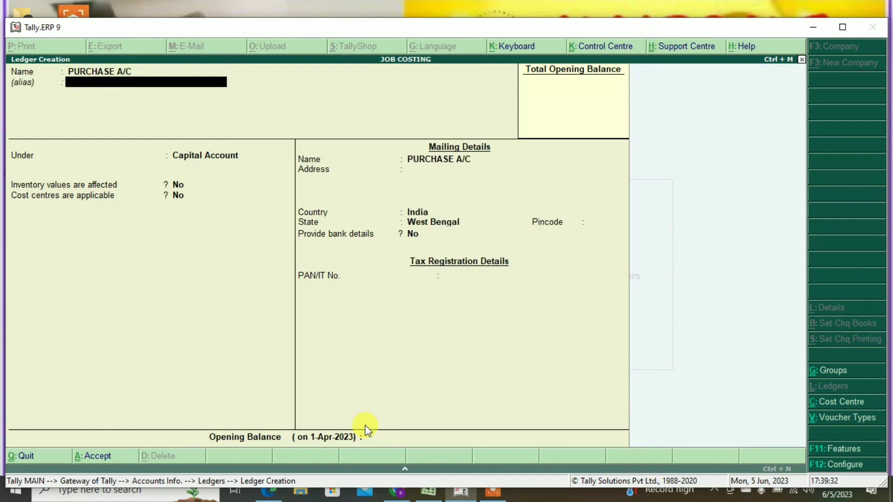
text(Pu)
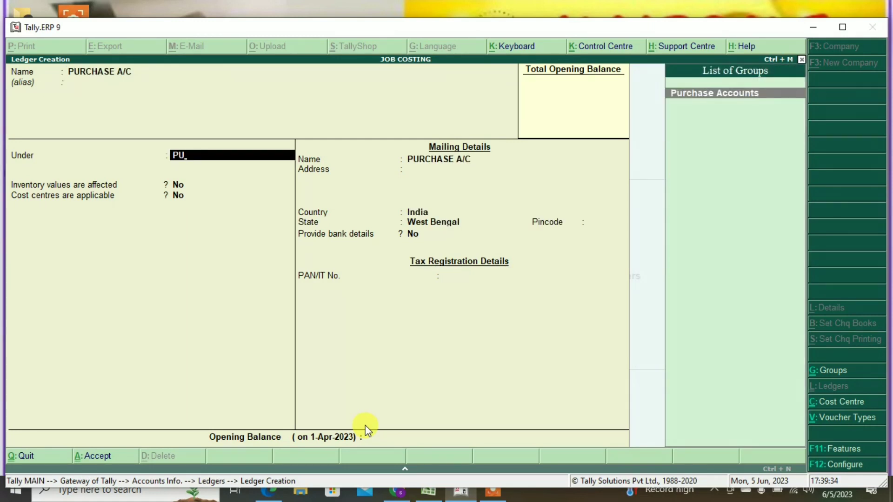
key(Return)
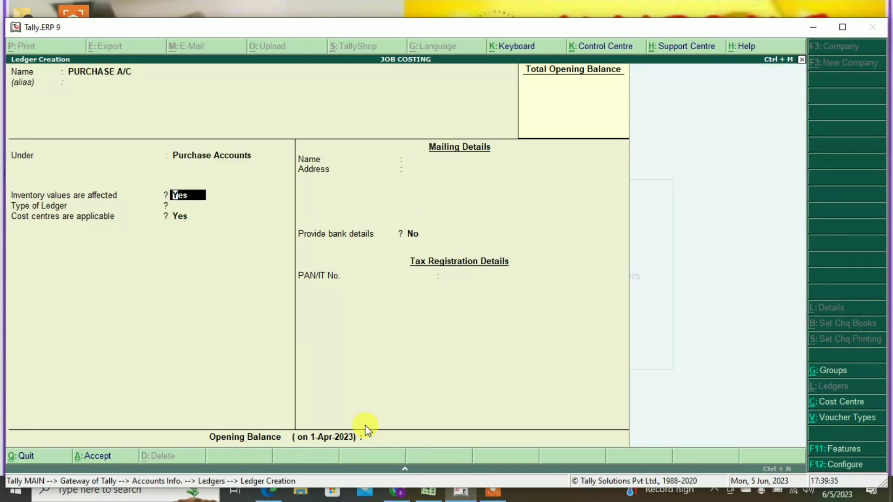
key(ctrl+a)
- Create a ledger named SALES A/C under Sales Accounts and save it
text(SALES A/X)
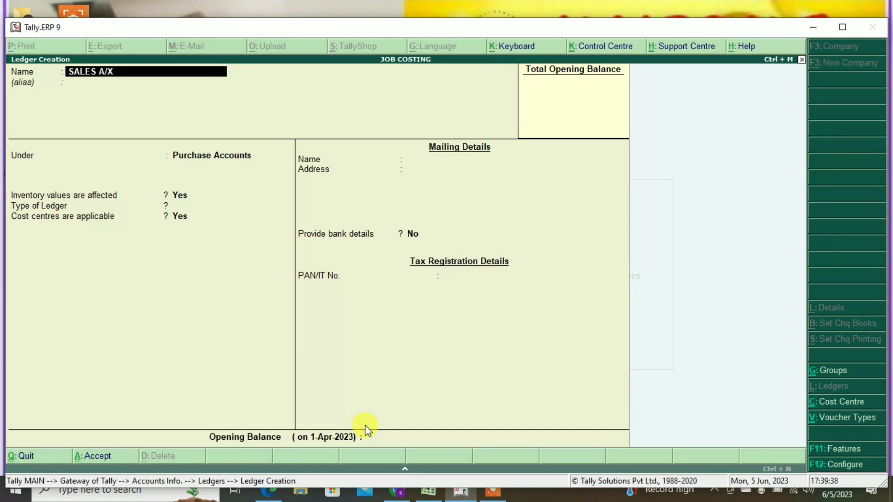
key(BackSpace)
text(C)
key(Return)
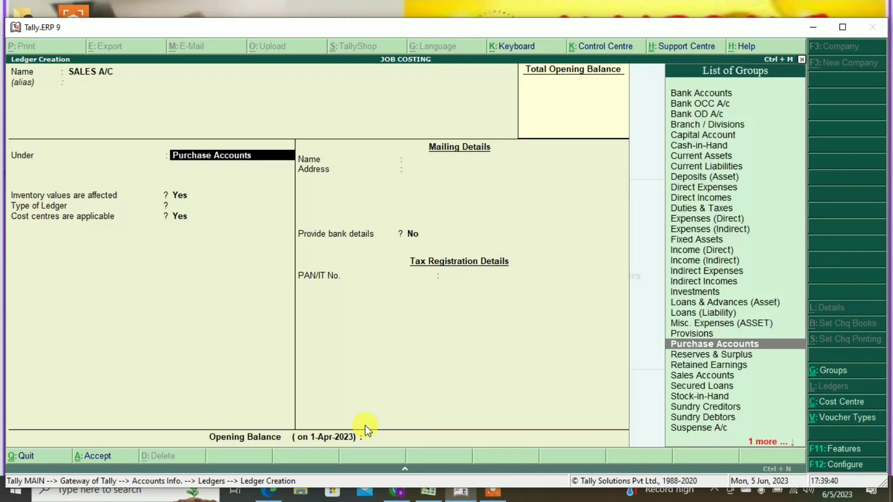
text(Sa)
key(Return)
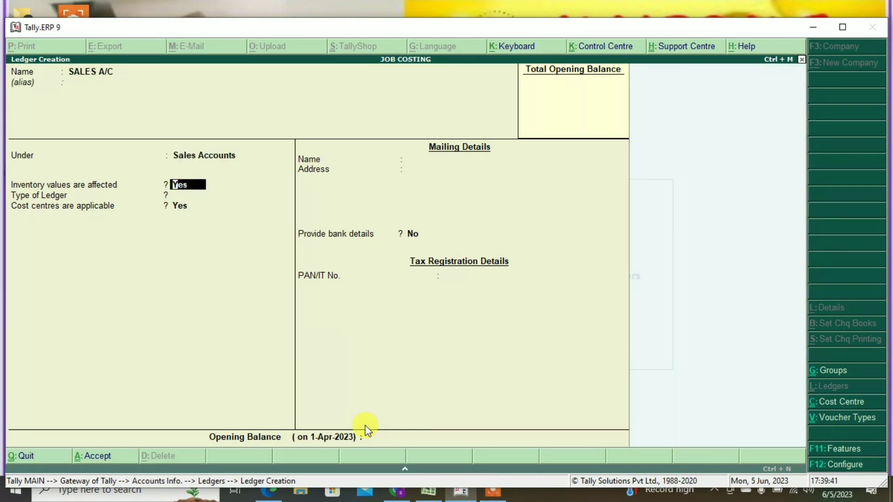
key(ctrl+a)
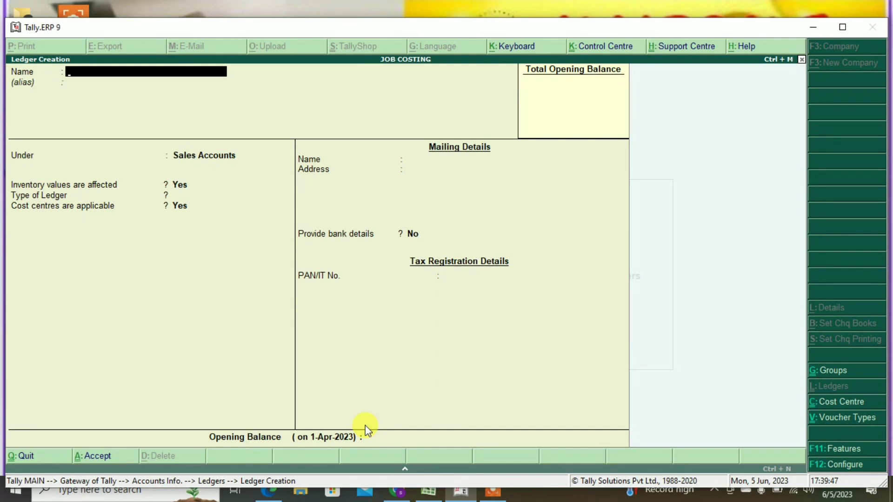
- Create a ledger named SUNIL ENTERPRISES A/C under Sundry Creditors, without bill-by-bill balances, and save it
text(SUNIL ENTERP)
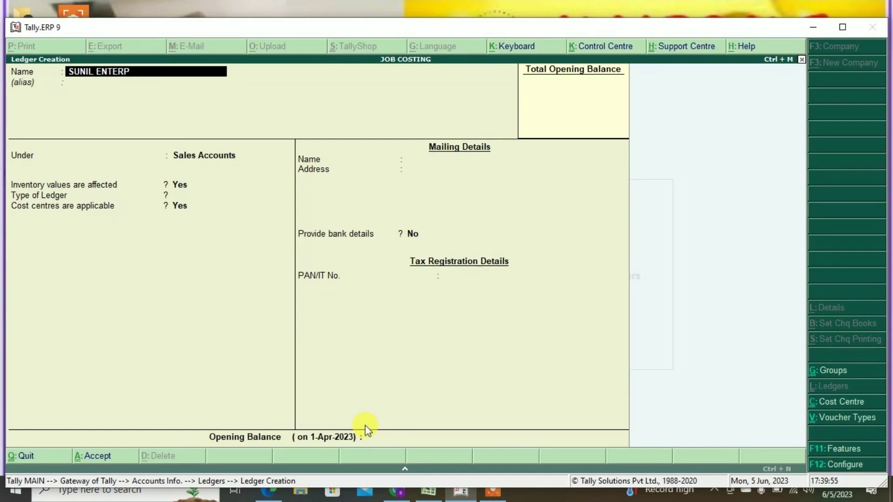
text(RISES)
text( A/C)
key(Return)
key(Return)
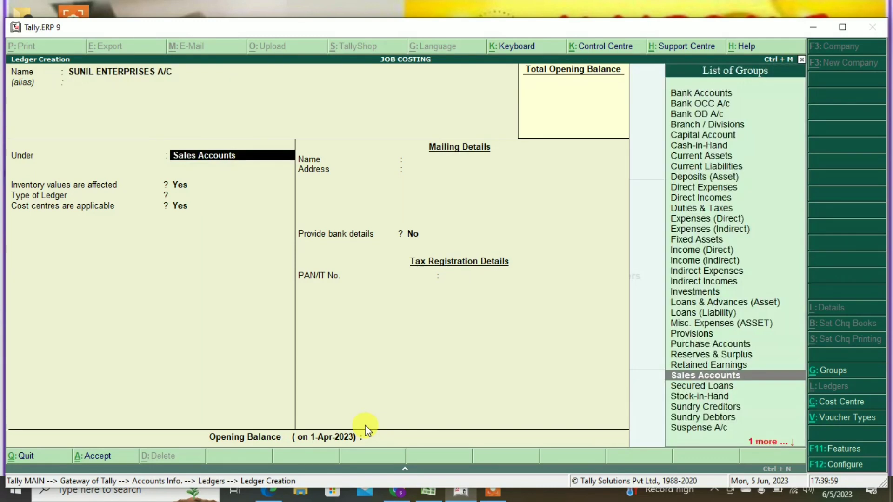
text(SU)
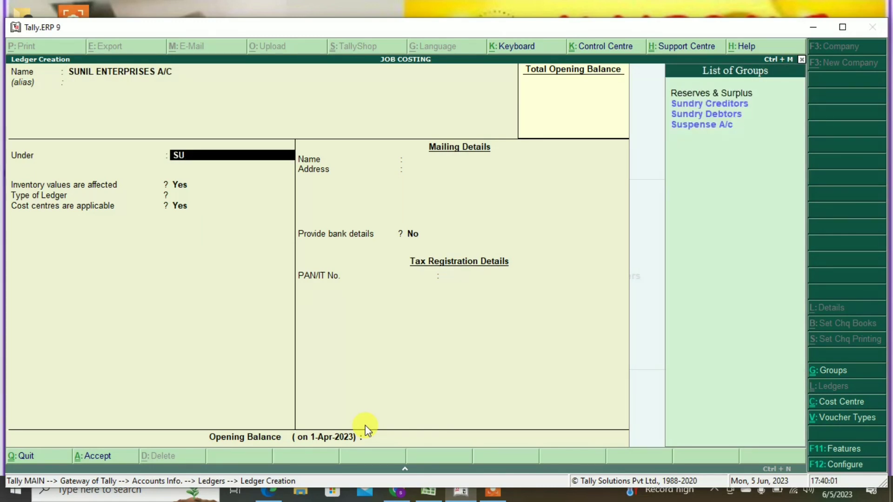
key(Down)
key(Down)
key(Up)
key(Return)
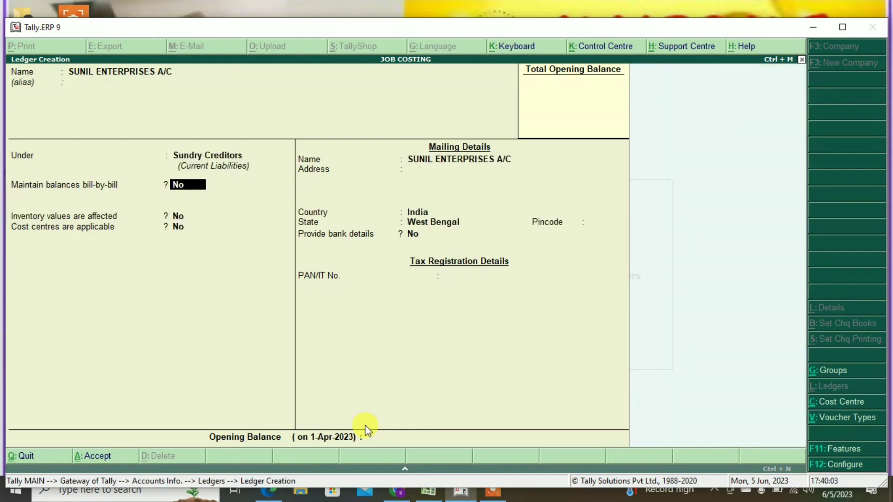
key(Return)
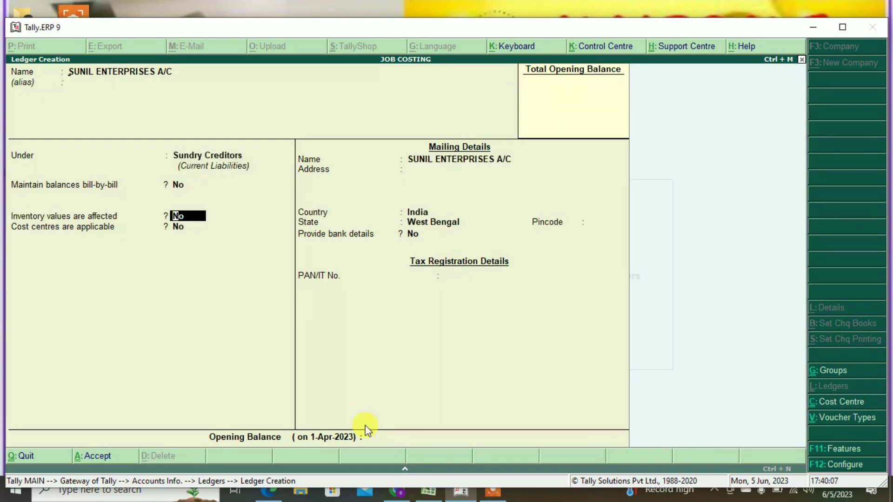
key(ctrl+a)
- Create a ledger with the customer's name followed by A/C under Sundry Debtors and save it
text(SUB)
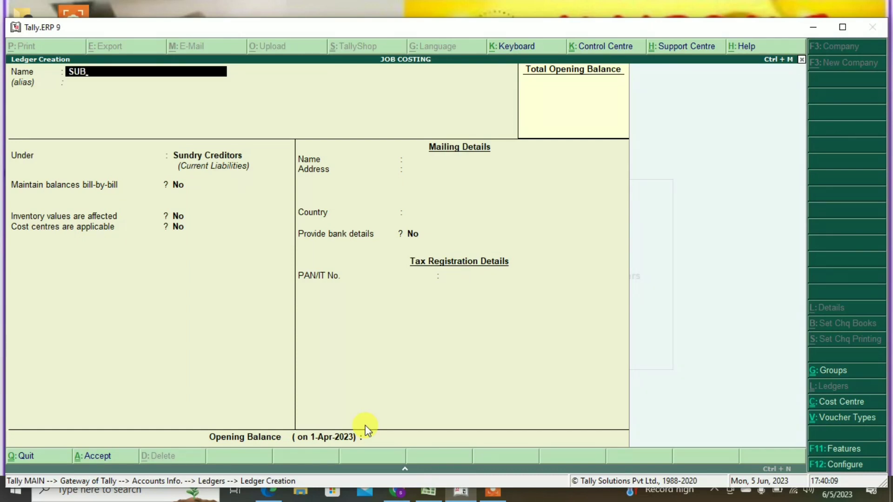
text(HAM  A/C)
key(Return)
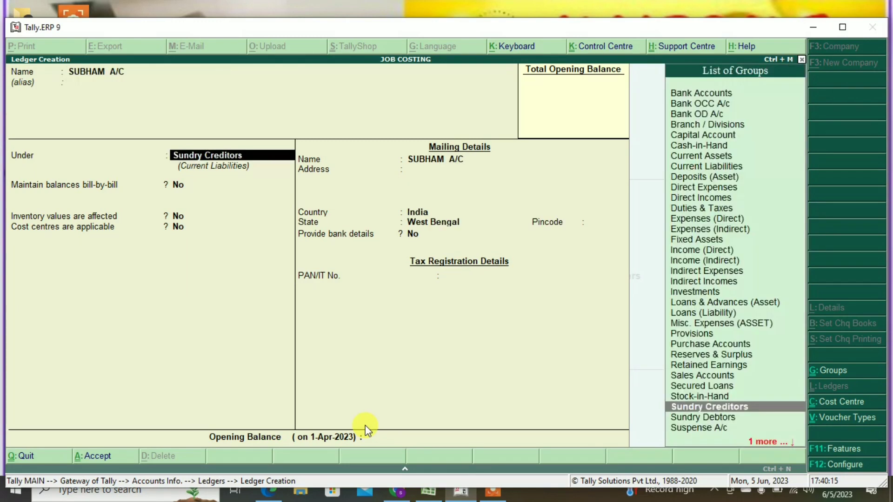
key(Down)
key(Return)
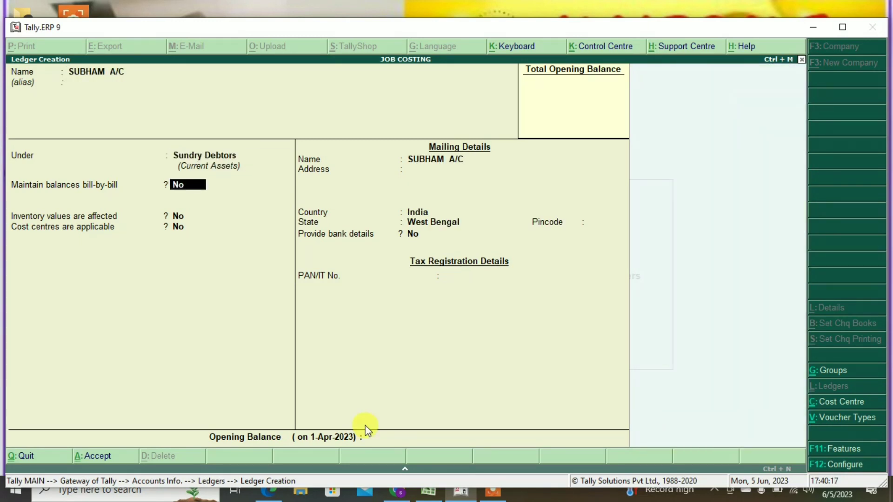
key(ctrl+a)
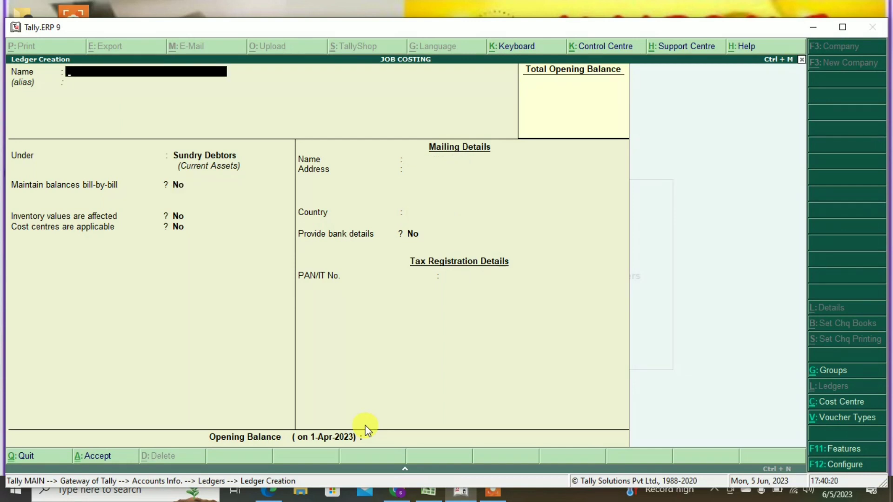
- Enter GENERAL MAINTENANCE CHARGES as the name of the new ledger
text(GELENERAL MAINTEN)
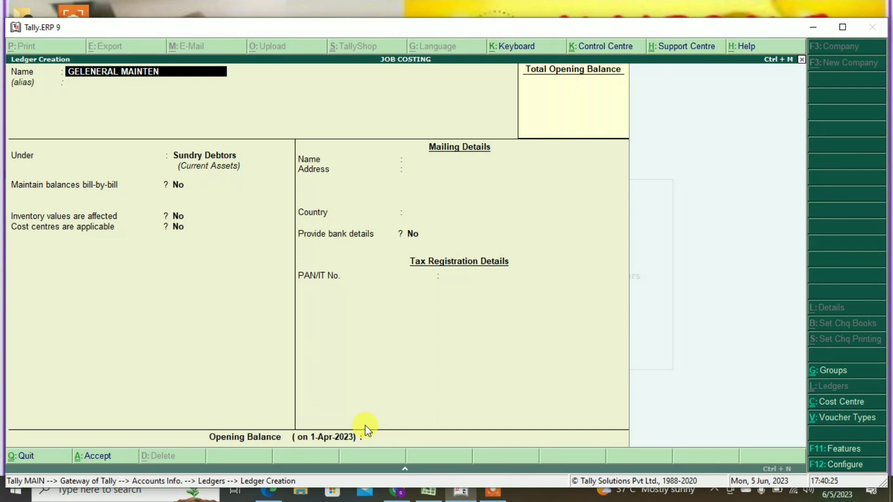
text(ANCE)
key(Left)
key(Left)
key(Left)
key(Left)
key(Left)
key(Left)
key(Left)
key(Left)
key(Left)
key(Left)
key(Left)
key(Left)
key(Delete)
key(Delete)
key(Delete)
key(Delete)
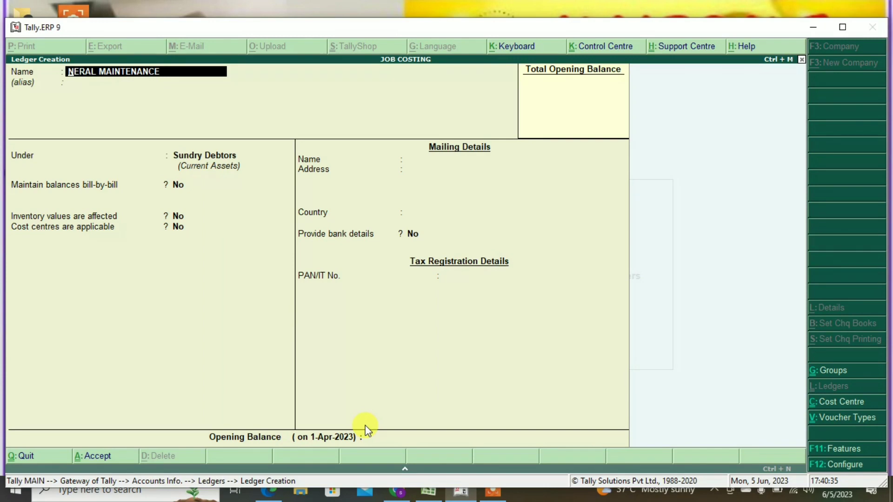
text(GE)
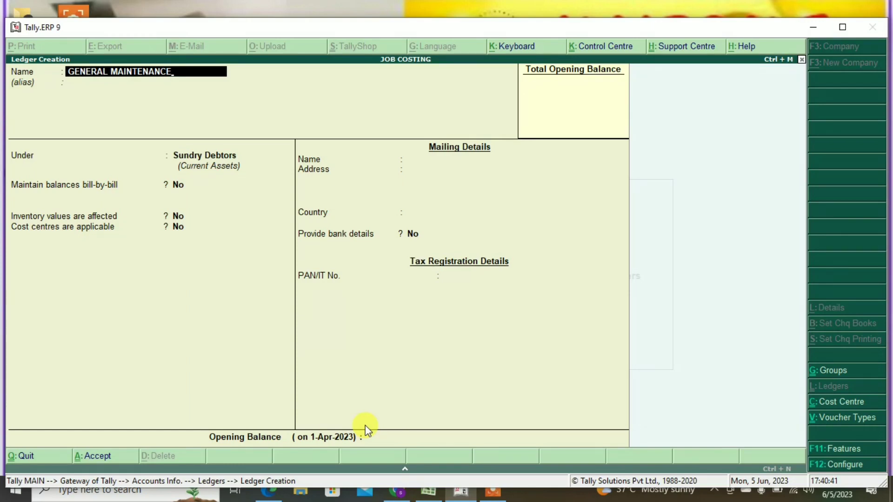
text(CHARGES)
- Put the maintenance ledger under Indirect Expenses, with ledger type Not Applicable and cost centres applicable, and save it
key(Return)
key(Return)
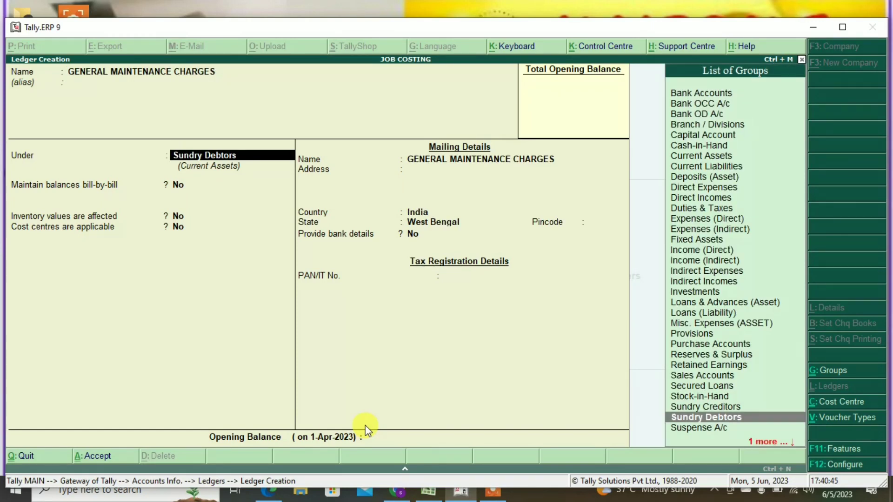
text(IND)
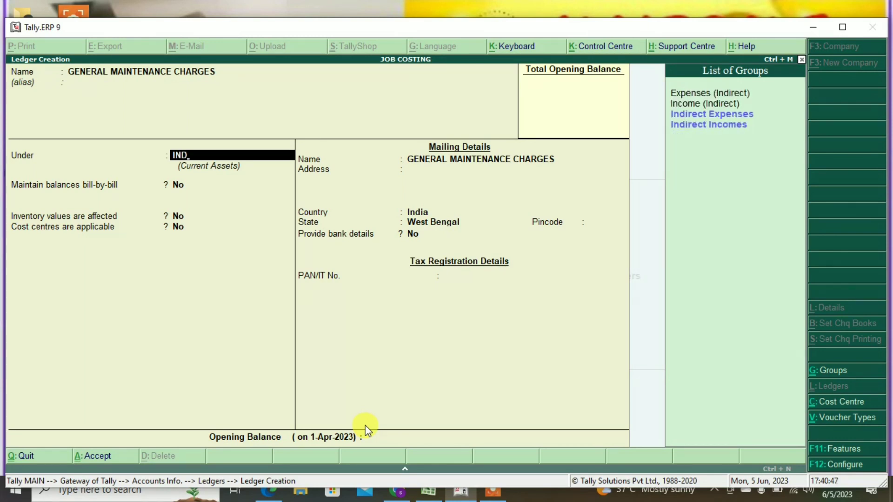
key(Return)
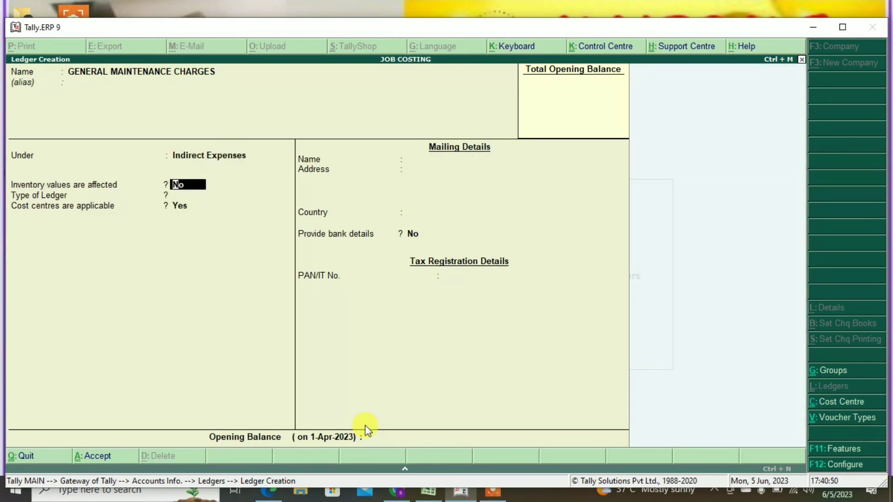
key(Return)
key(Return)
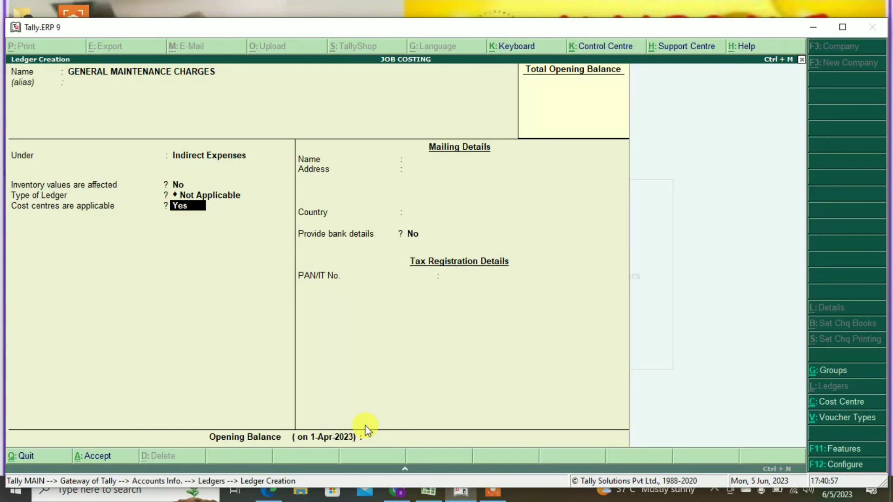
key(Return)
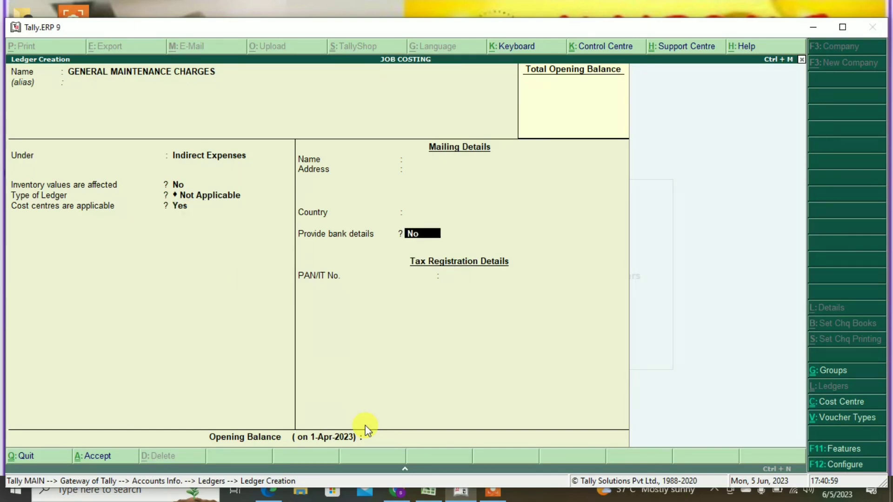
key(Return)
key(Return)
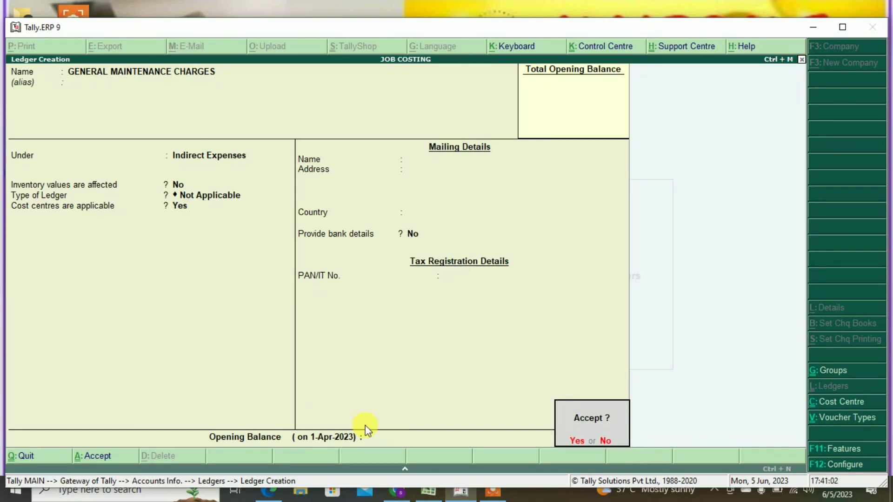
key(Return)
- Create a ledger named INSPECTION CHARGES A/C under Indirect Expenses with cost centres applicable, and save it
text(IN)
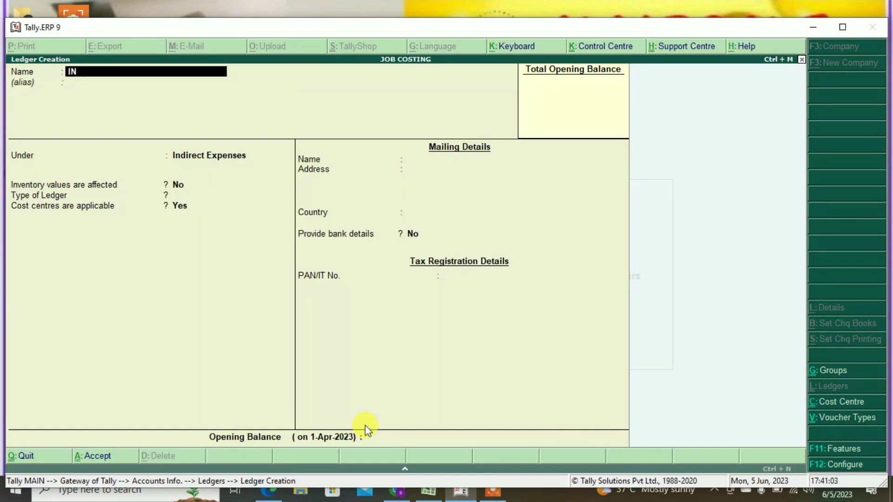
text(SPECTION CHA)
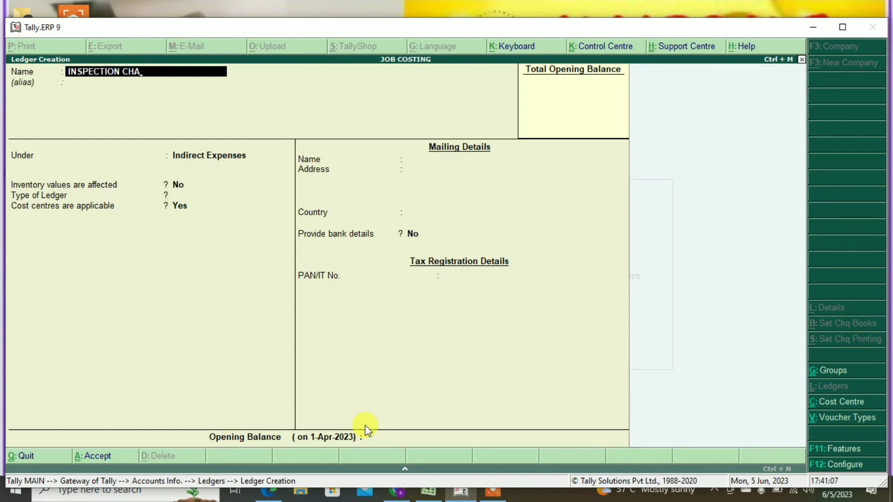
text(RGES A/C)
key(Return)
key(Return)
key(Return)
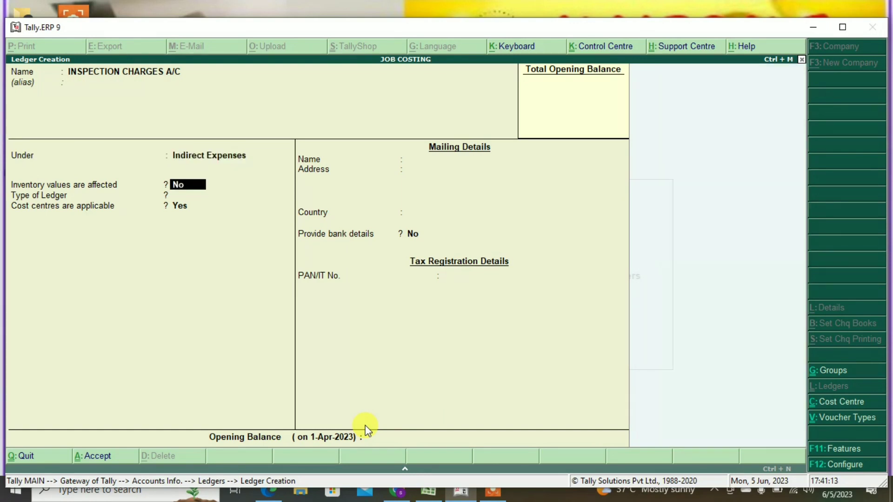
key(Return)
key(Return)
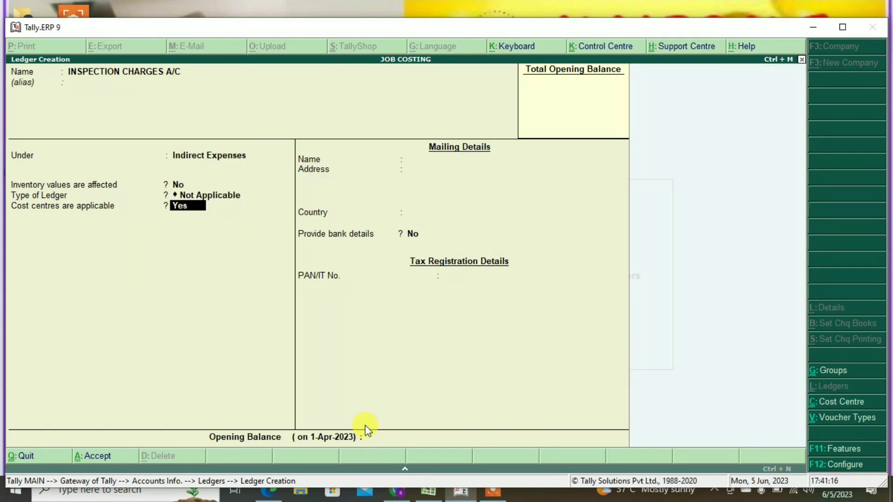
key(ctrl+a)
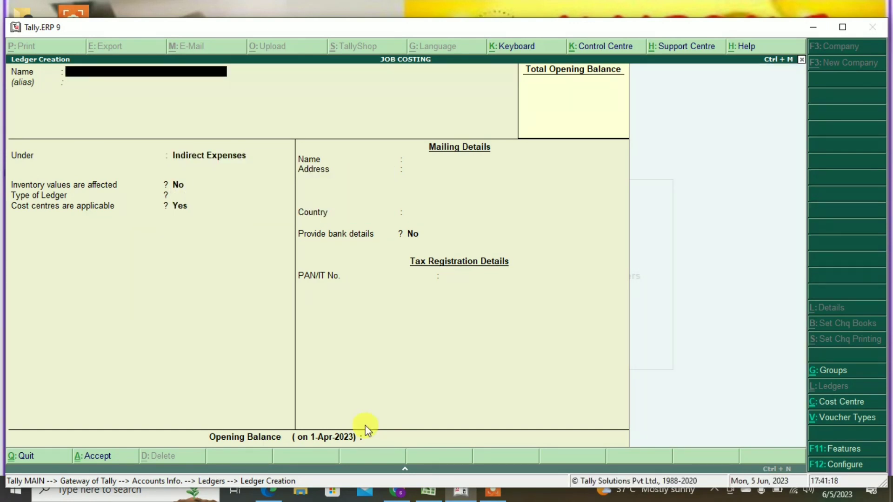
- Create a ledger named TRANSPORATATION CHARGES under Indirect Expenses, save it and leave ledger creation
text(TRANSPORATA)
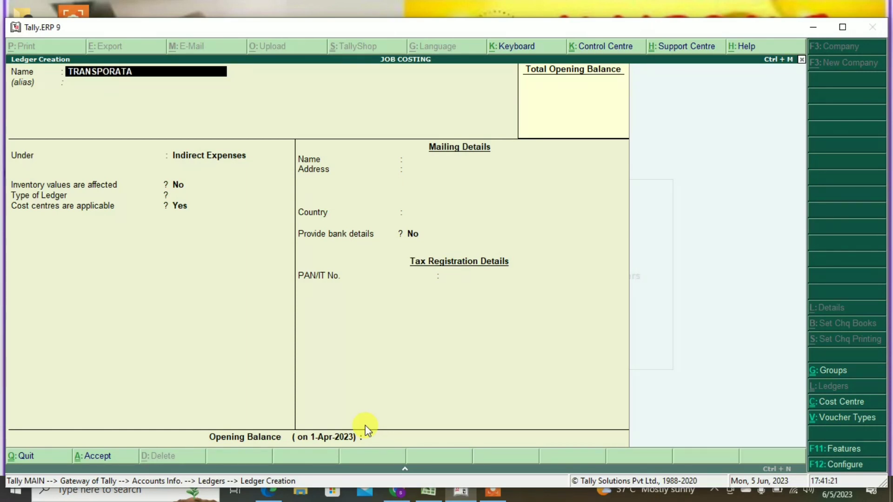
text(TION CHARGES)
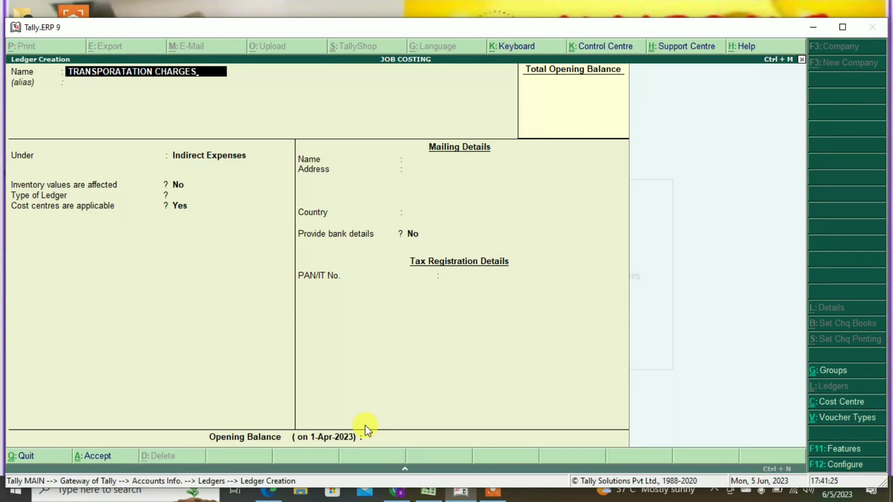
key(Return)
key(Return)
key(Return)
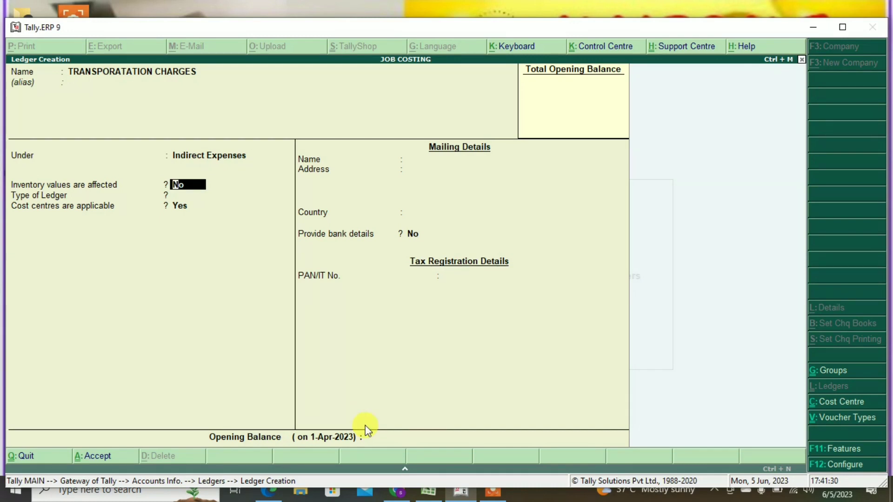
key(BackSpace)
key(BackSpace)
key(BackSpace)
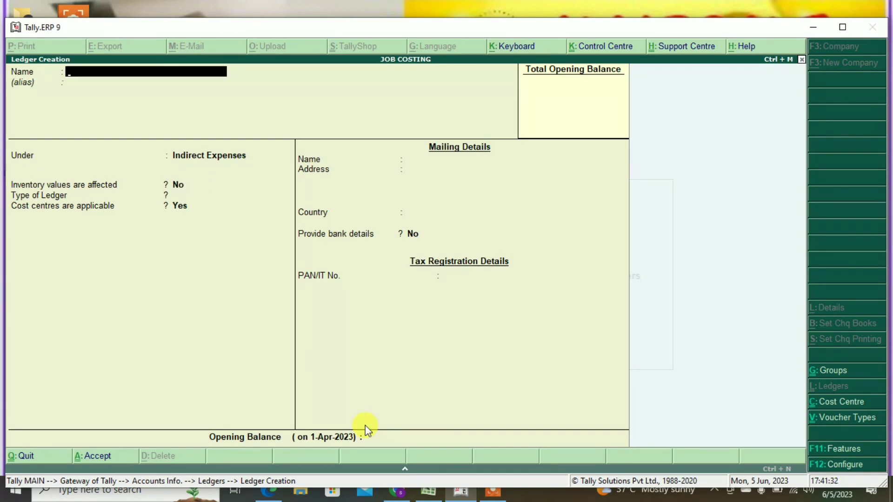
key(Escape)
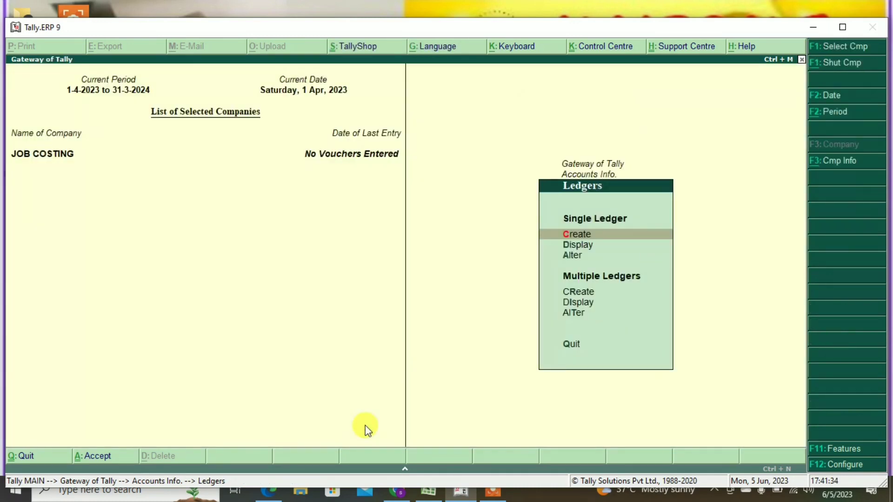
- Start a new single cost centre and name it BUILDING PROJECT
key(Escape)
key(Down)
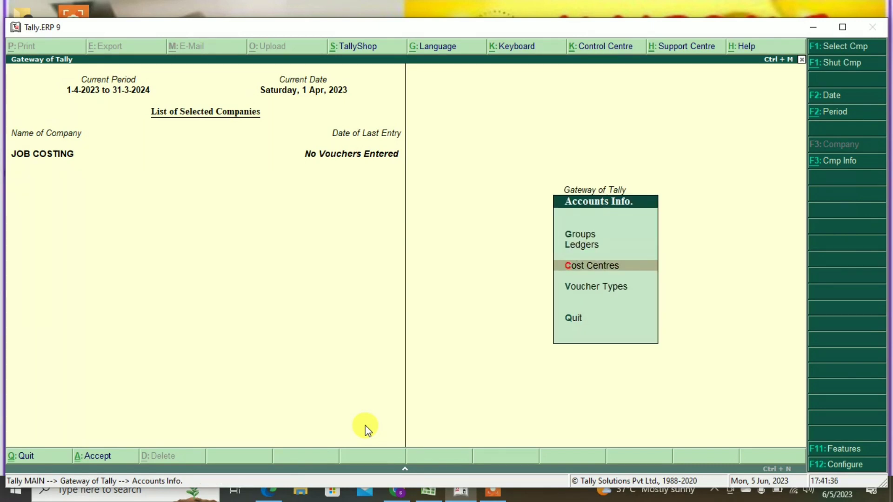
key(Return)
key(Return)
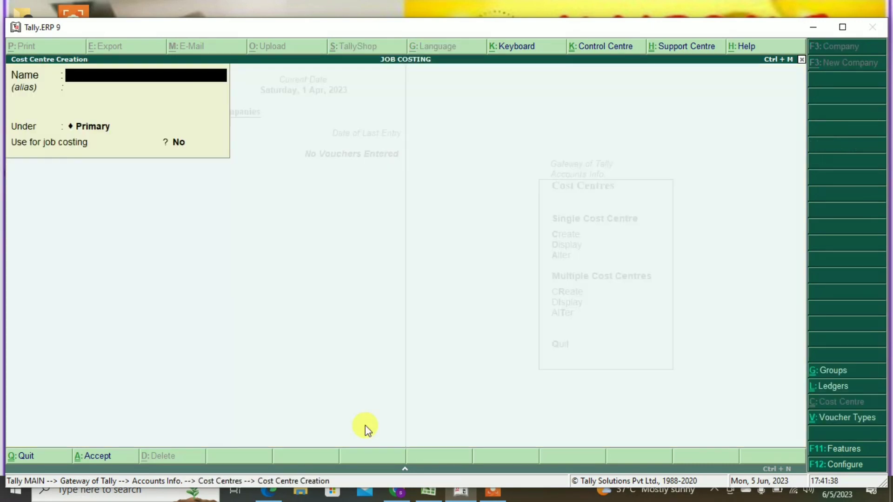
text(BUILDING PRO)
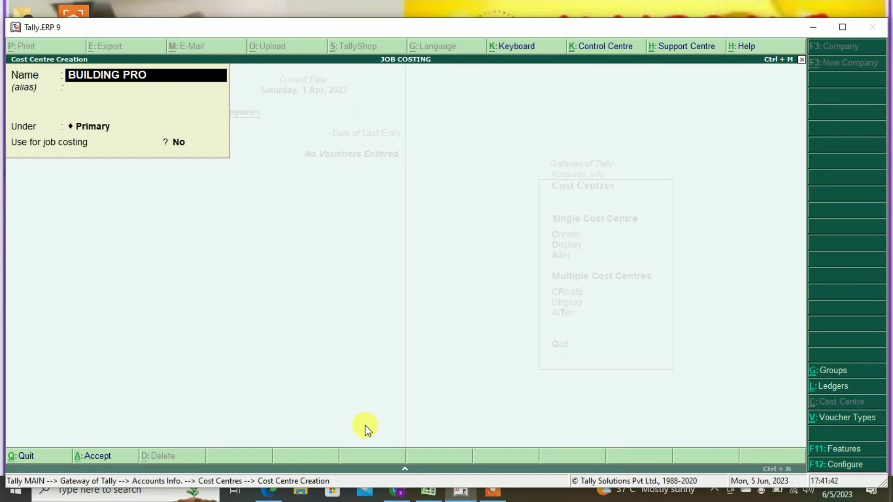
text(JECT)
- Keep the cost centre under Primary, enable its use for job costing, save it and leave cost centre creation
key(Return)
key(Return)
key(Return)
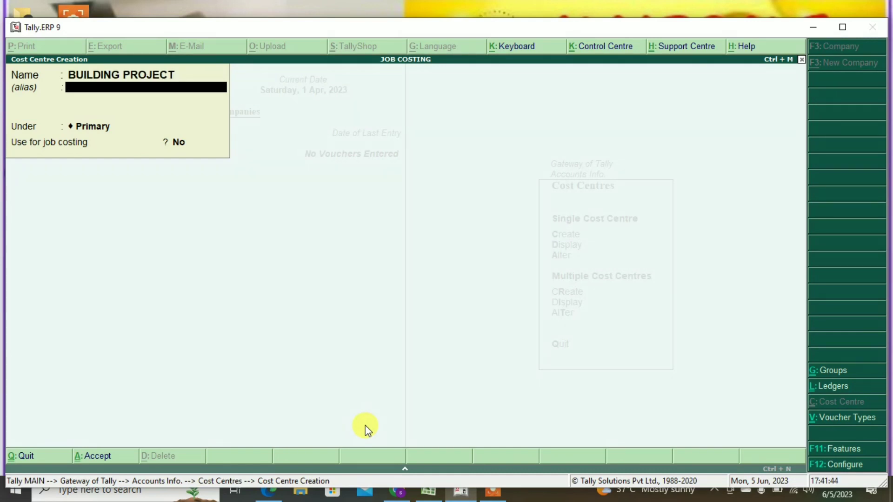
text(y)
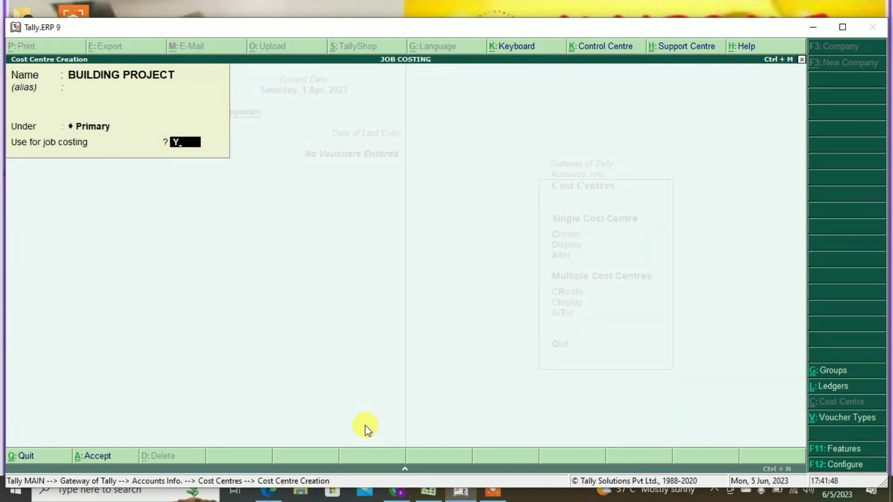
key(Return)
key(Escape)
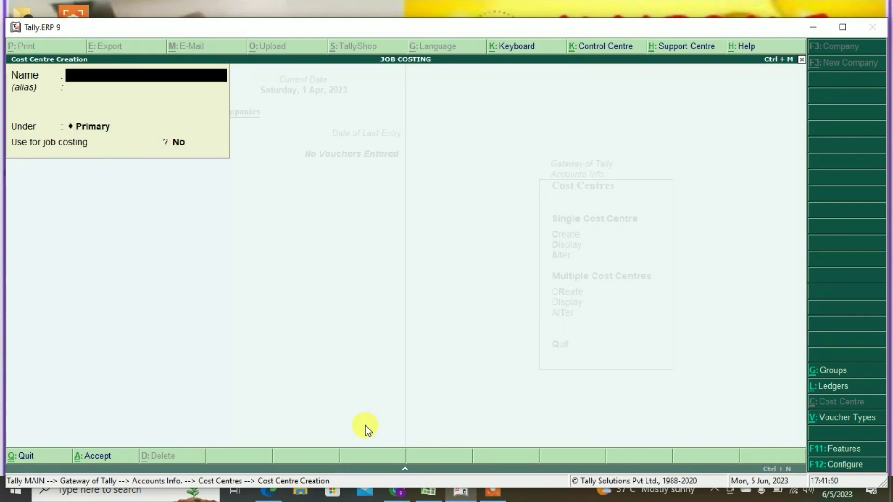
key(Escape)
key(y)
key(Escape)
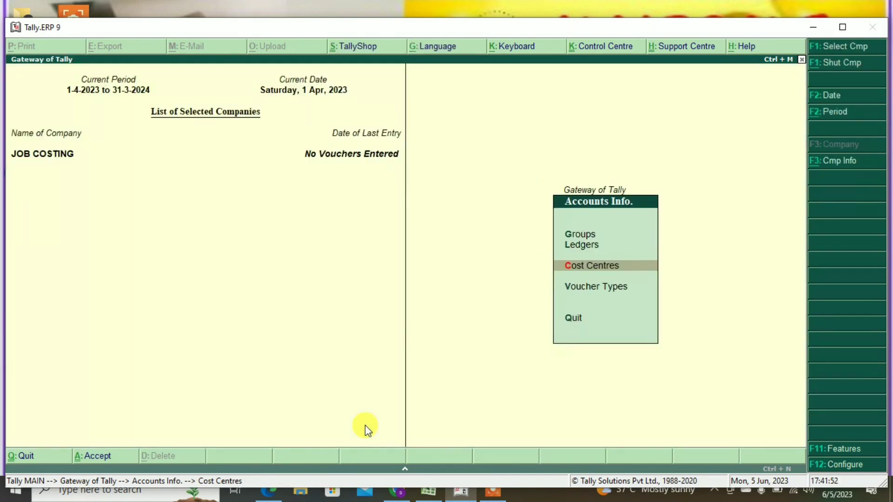
- Start a new voucher type in the accounts masters and name it STOCK GENERAL CLASS
key(Down)
key(Return)
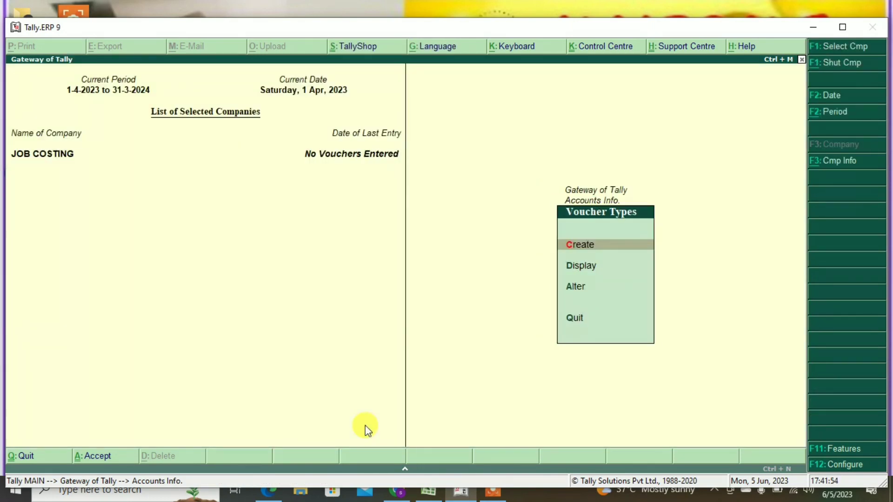
key(Return)
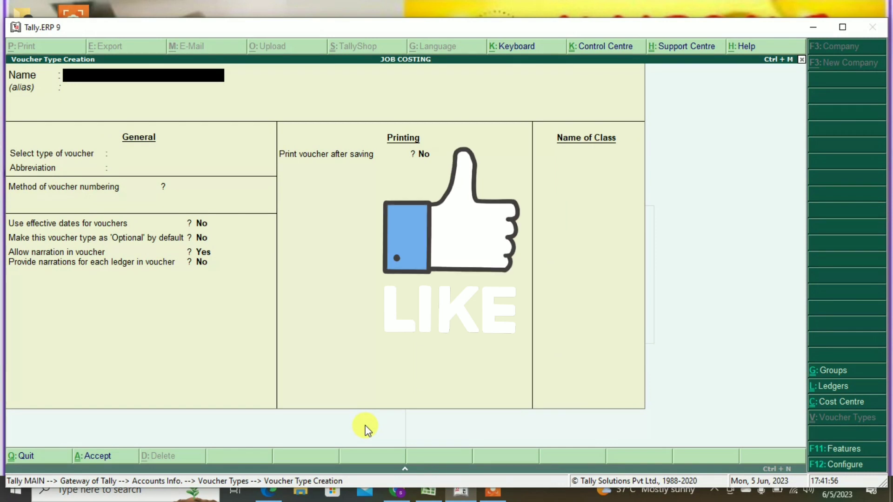
text(STOCK GENE)
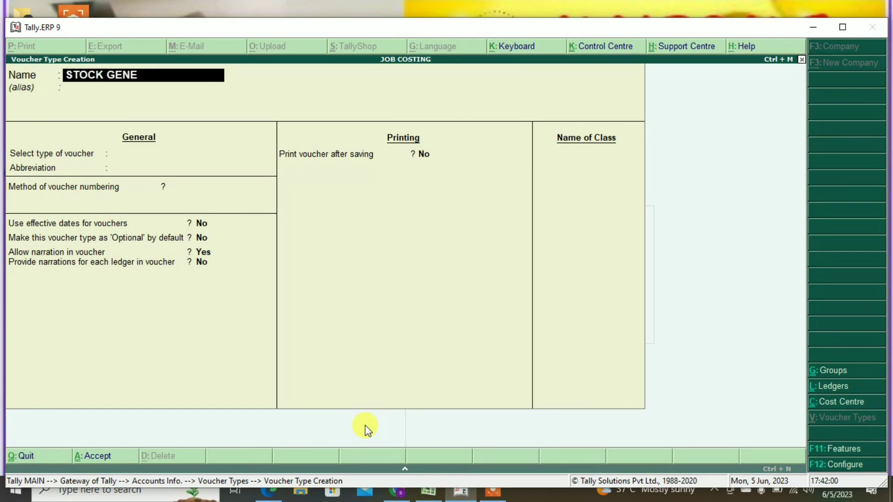
text(RAL CLASS)
key(Return)
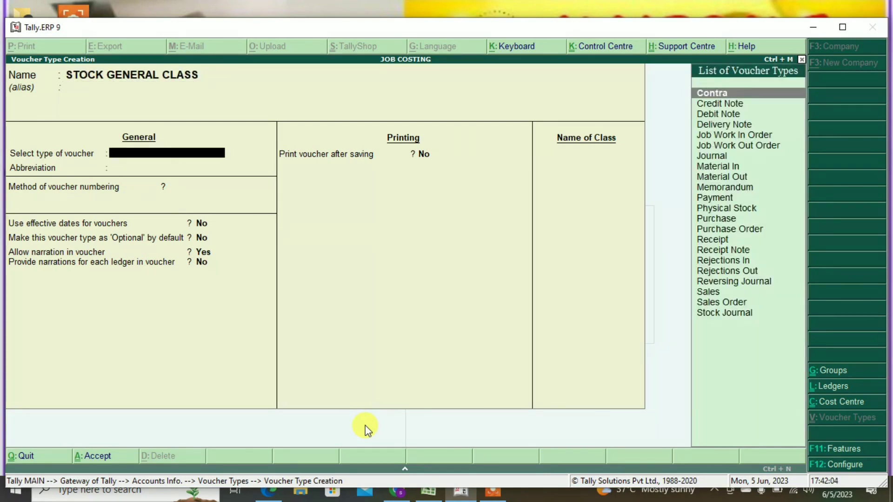
- Set the voucher type to Stock Journal with abbreviation Stk Jrnl and Automatic numbering, keeping the remaining general and printing defaults
text(st)
key(Return)
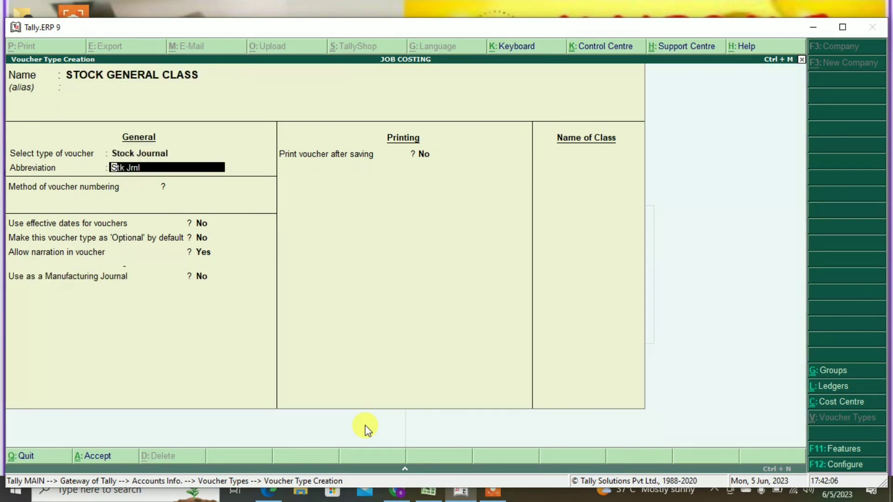
key(Return)
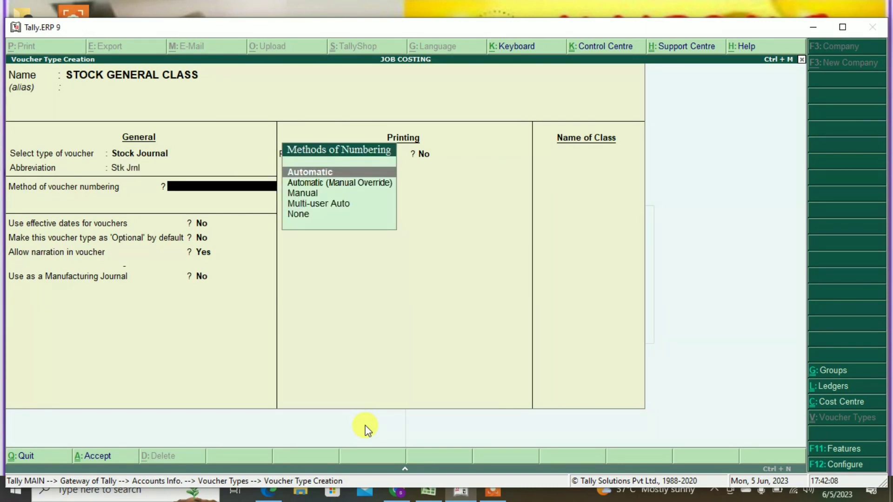
key(Return)
key(Return)
key(Return)
key(Return)
key(Return)
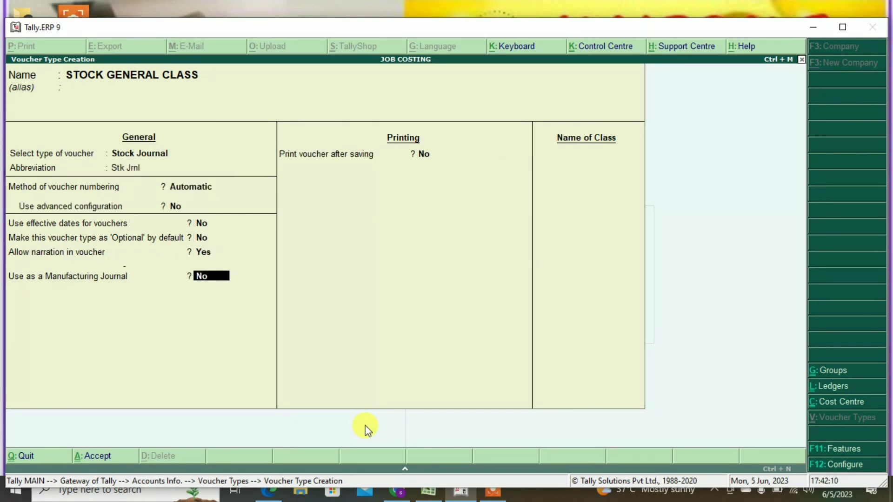
key(Return)
key(Return)
- Add a class named STG CLASS used for job costing consumption, save the voucher type and return to the Gateway of Tally
text(S)
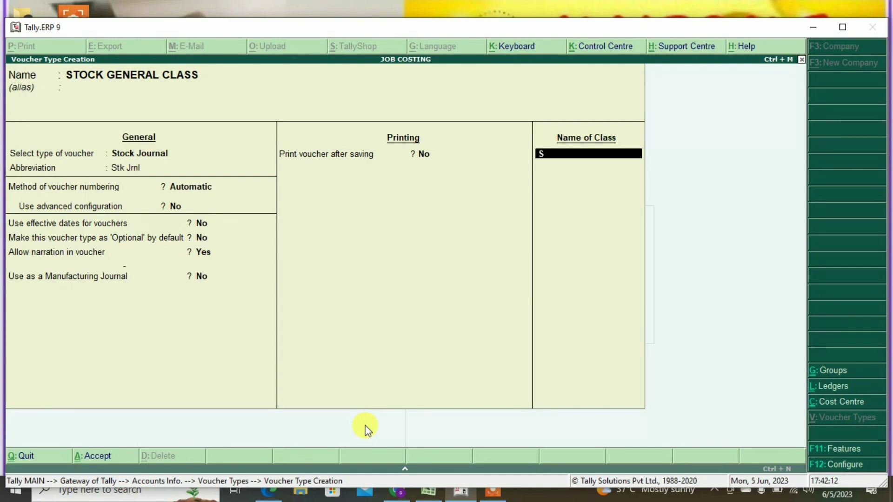
text(TG CLASS)
key(Return)
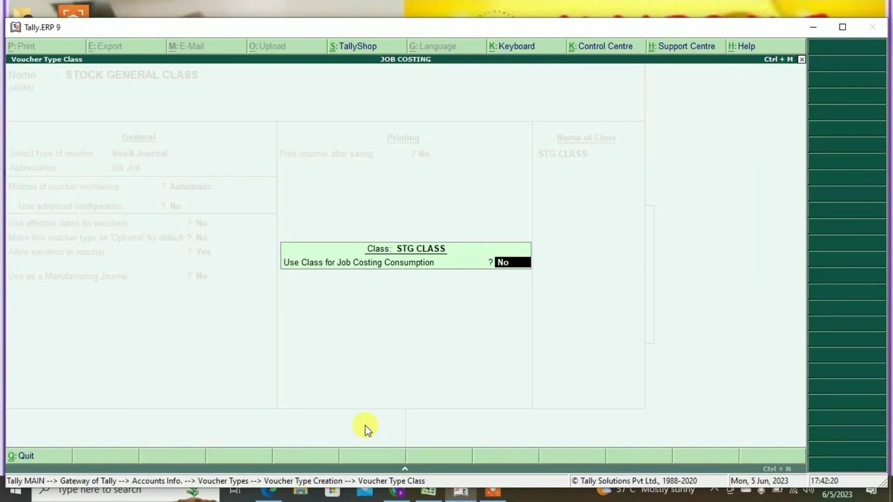
text(Y)
key(Return)
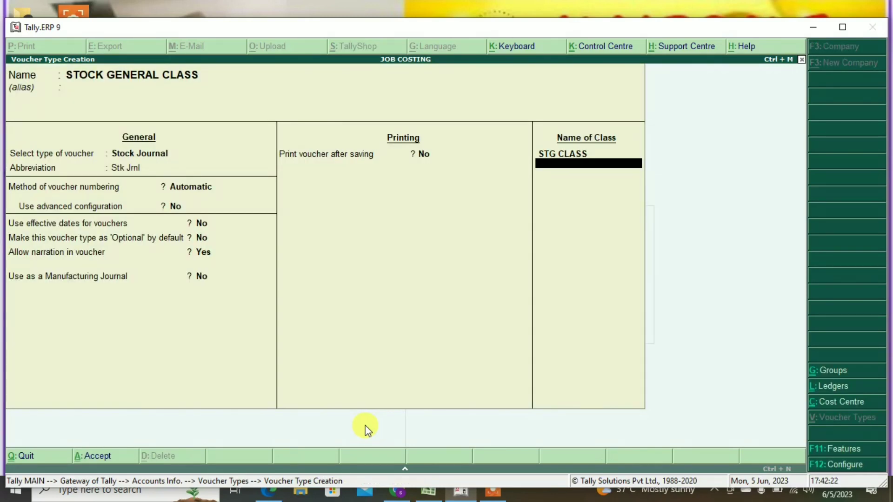
key(Return)
key(Return)
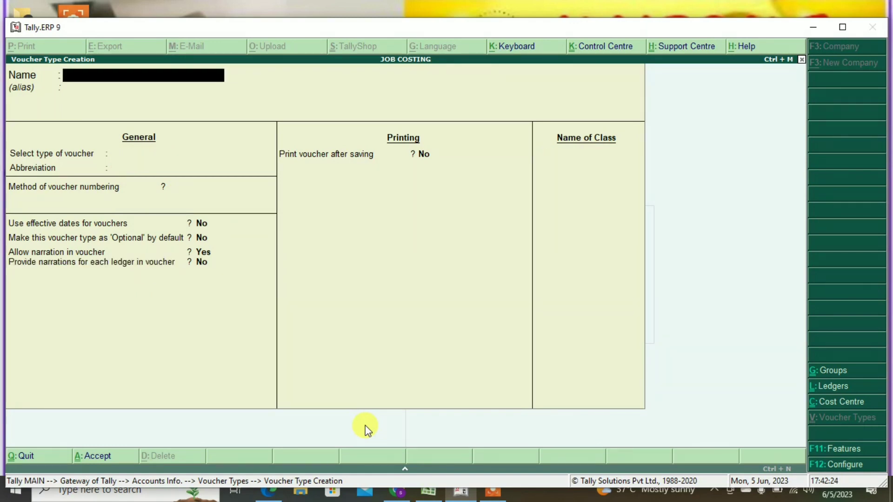
key(Escape)
key(Escape)
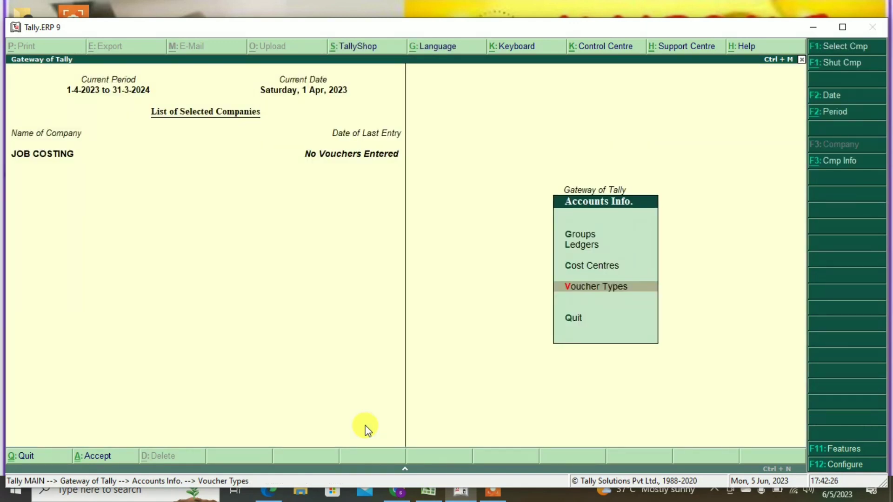
key(Escape)
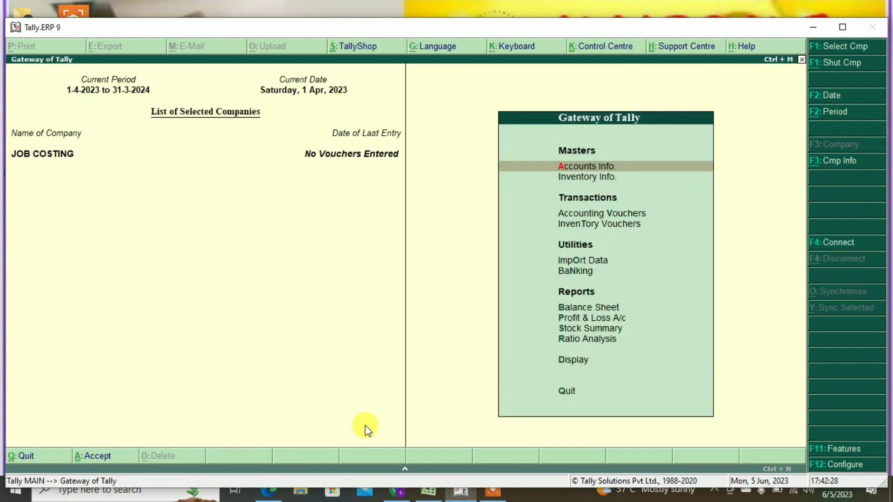
- Start a new single stock group in the inventory masters and name it RAW MATERIAL
key(Down)
key(Return)
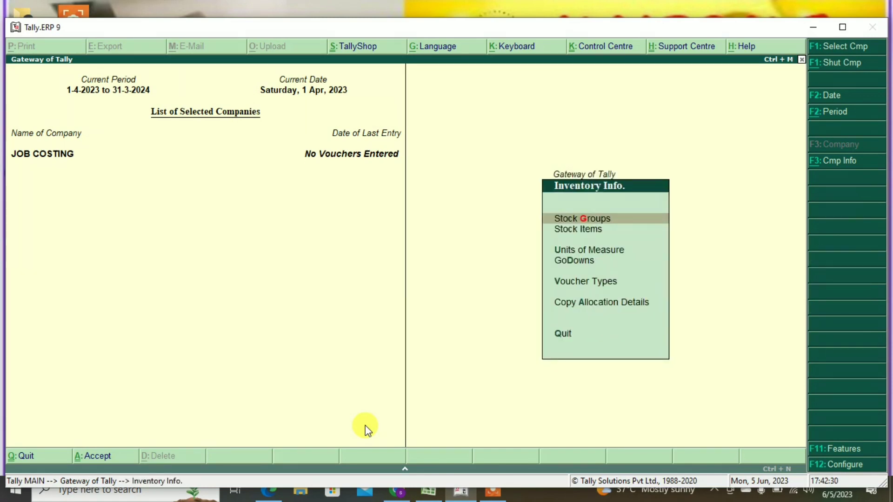
key(Return)
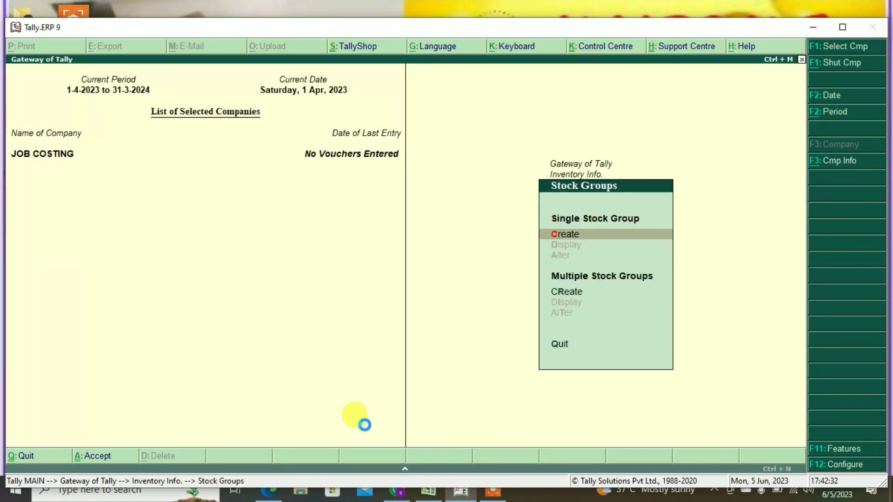
key(Return)
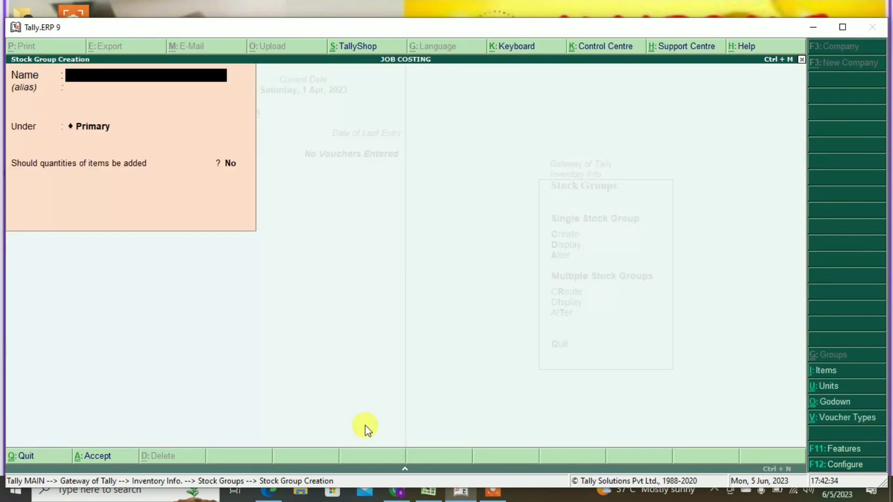
text(RAW MATERIAL)
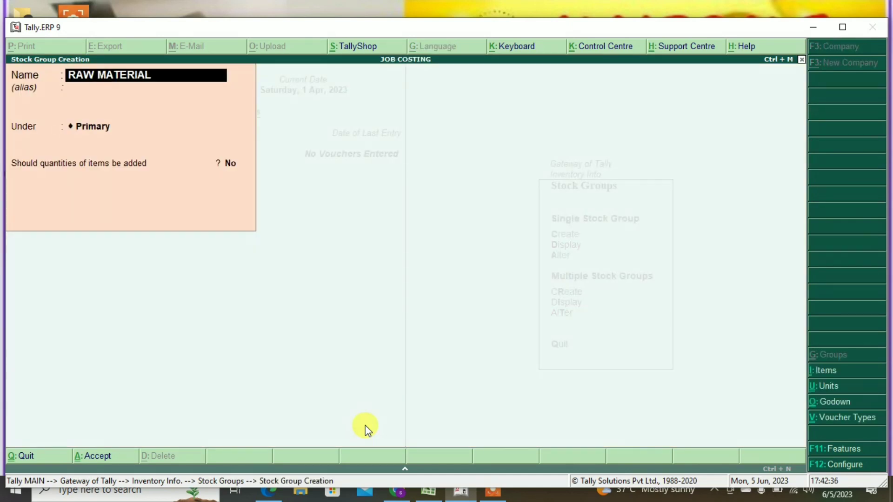
- Keep the stock group under Primary, allow item quantities to be added, save it and leave stock group creation
key(Return)
key(Return)
key(Return)
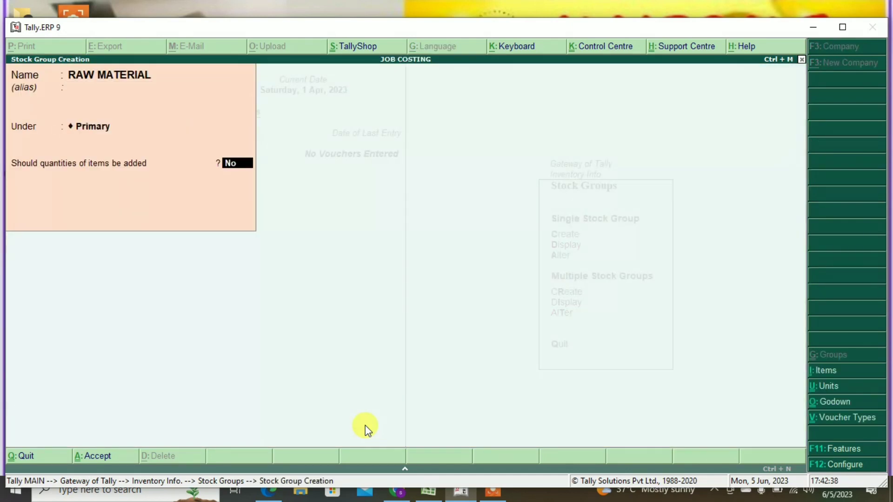
key(y)
key(Return)
key(y)
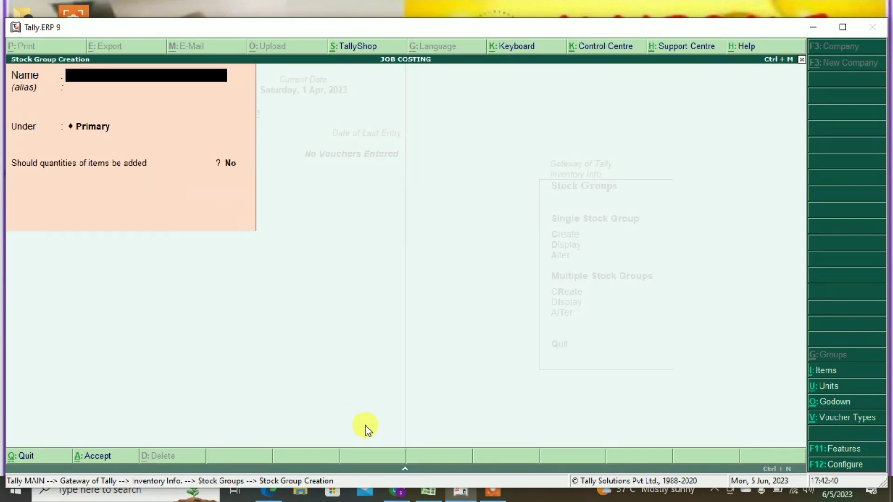
key(Escape)
key(y)
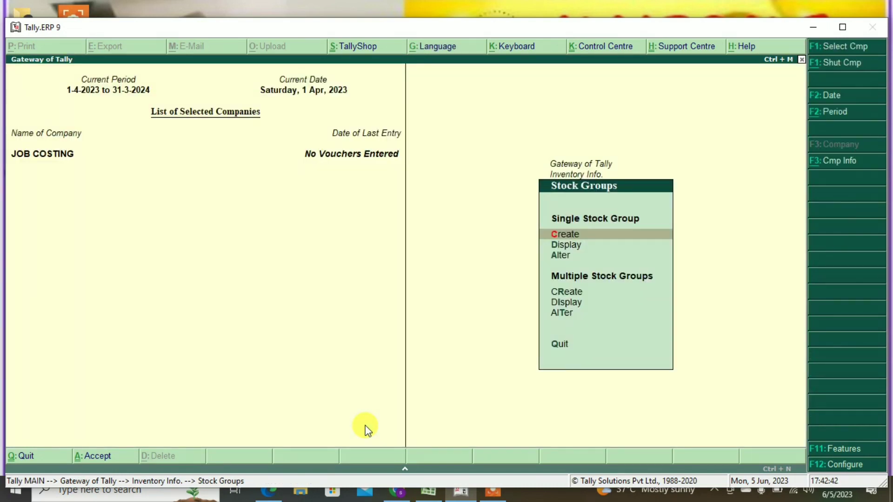
key(Escape)
- Start a new single godown and name it RAMNAGAR LANE
key(Down)
key(Down)
key(Down)
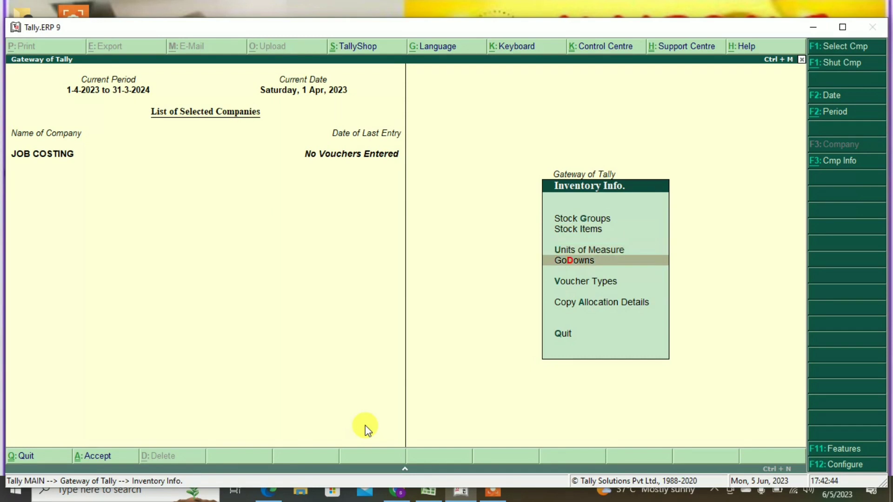
key(Return)
key(Return)
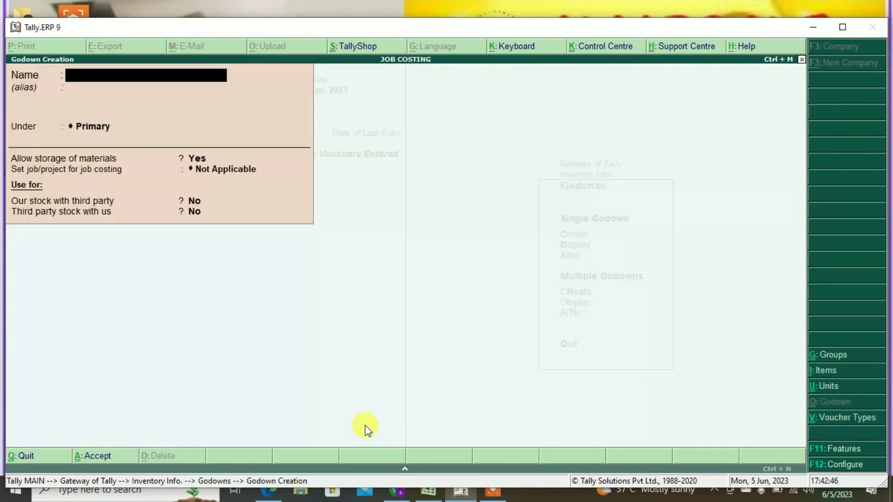
text(RAMNA)
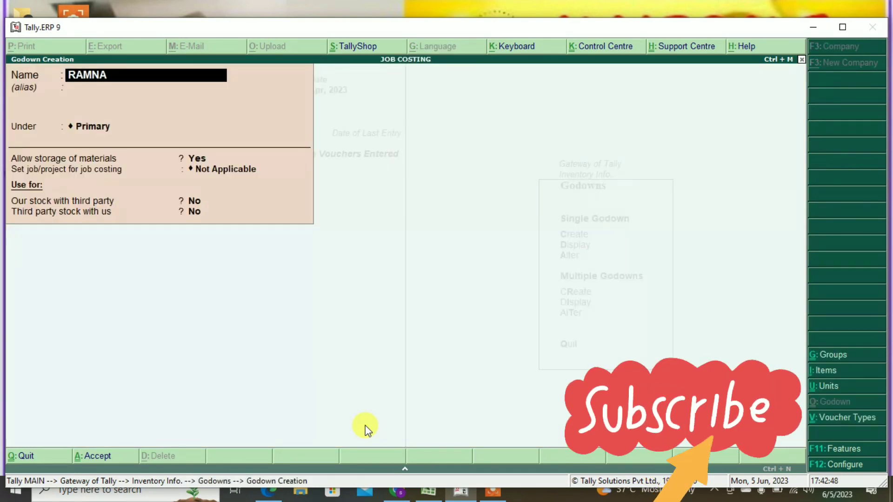
text(GAR L)
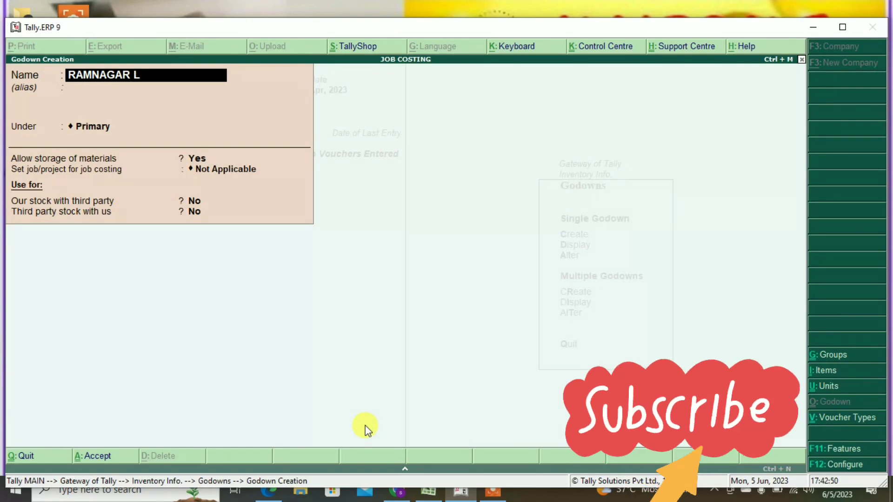
text(ANE)
- Keep the godown under Primary with material storage allowed, assign it to the BUILDING PROJECT job, save it and leave godown creation
key(Return)
key(Return)
key(Return)
key(Return)
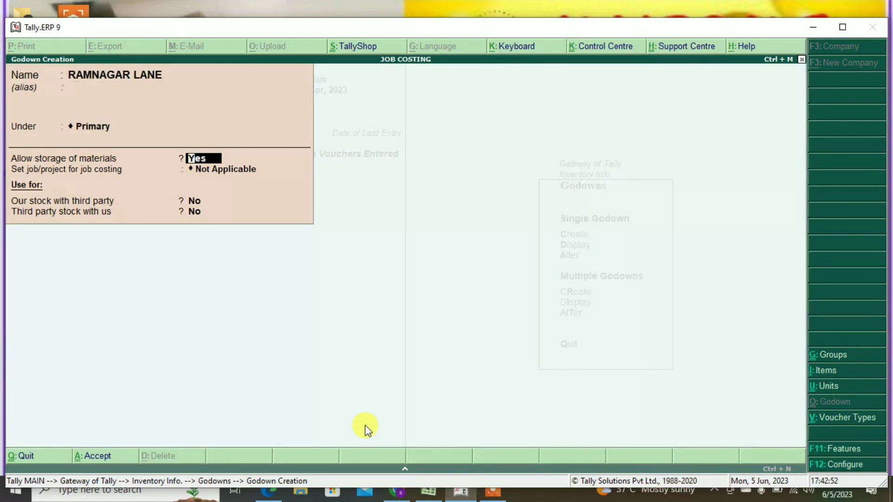
key(Down)
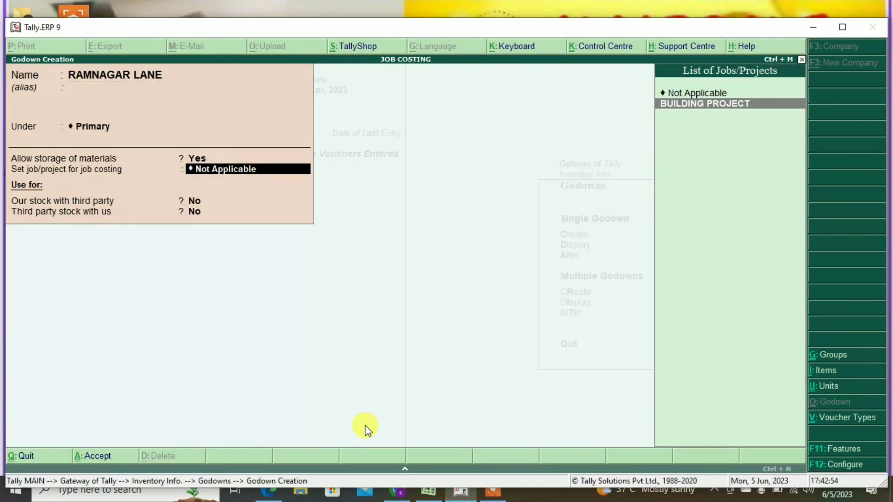
key(Return)
key(Return)
key(Return)
key(Return)
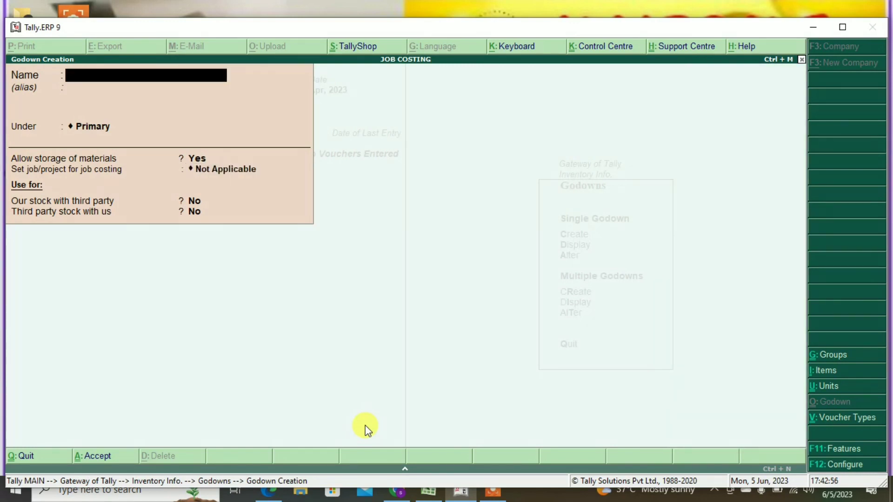
key(Escape)
key(Escape)
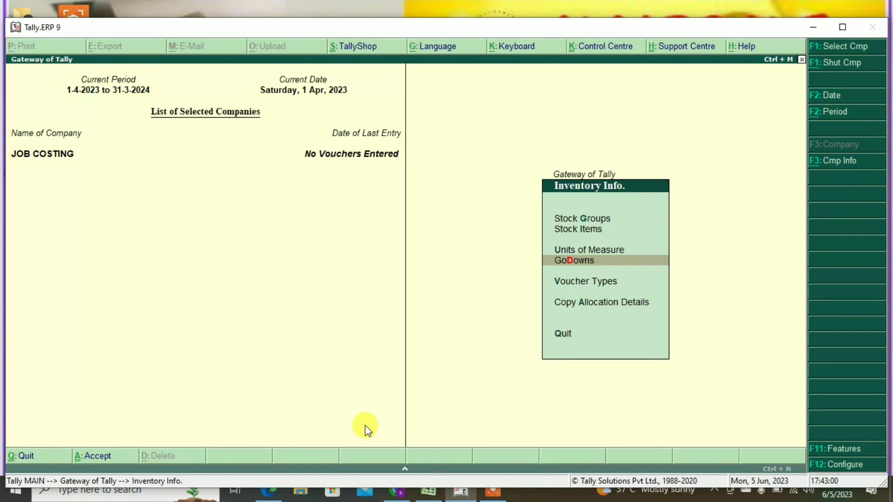
- Create a simple unit of measure with symbol PCS, formal name PIECES and 0 decimal places
key(Up)
key(Up)
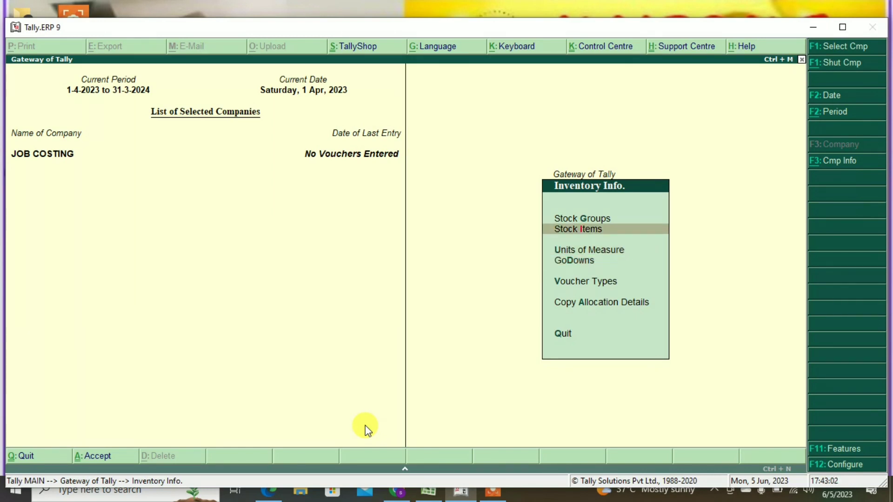
key(Down)
key(Return)
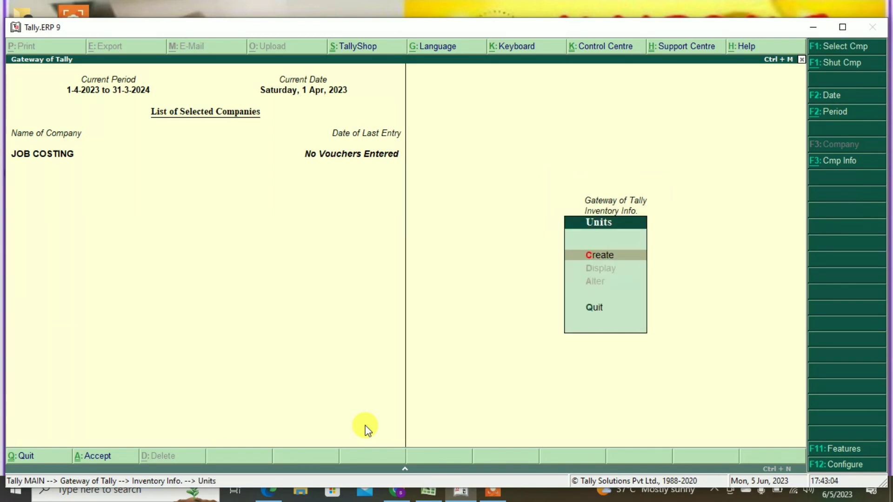
key(Return)
text(PCS)
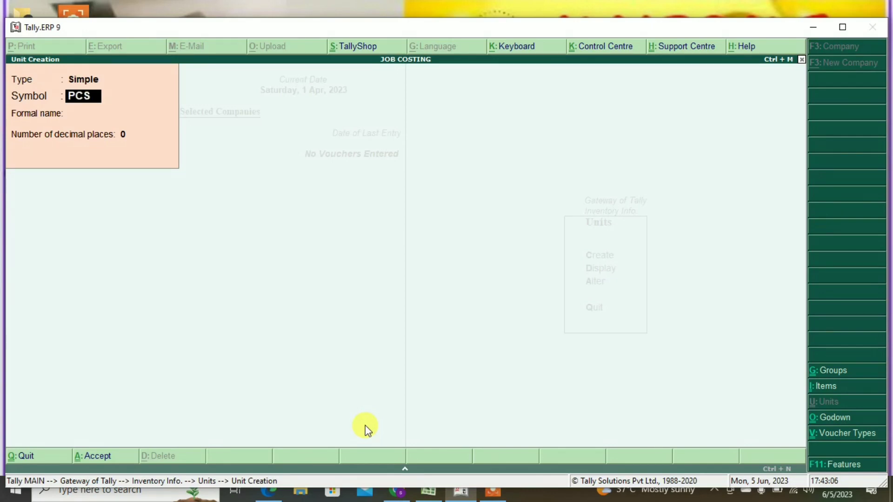
key(Return)
text(PIECES)
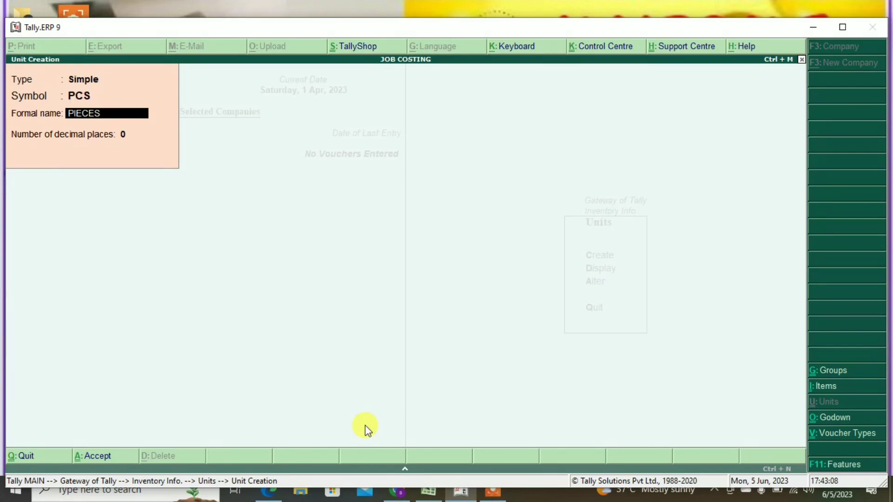
key(Return)
key(Return)
key(Return)
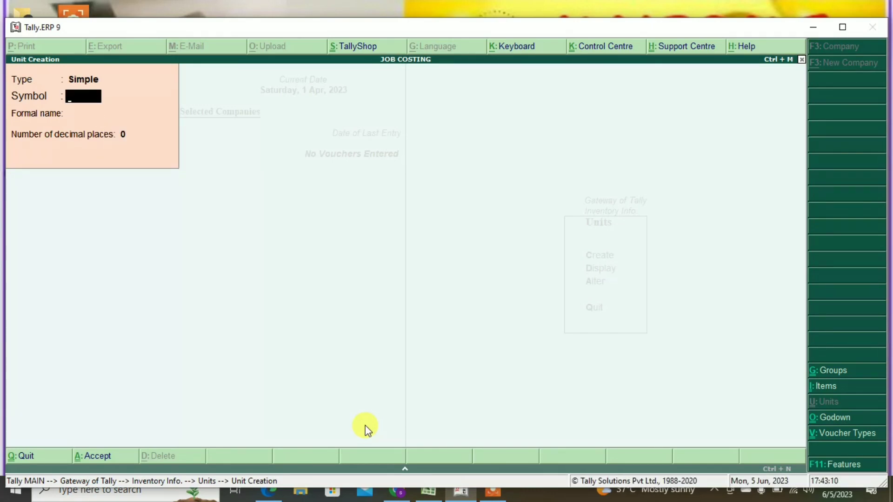
- Create another simple unit with symbol TN, formal name TONS and 0 decimal places
text(TN)
key(Return)
text(TONS)
key(Return)
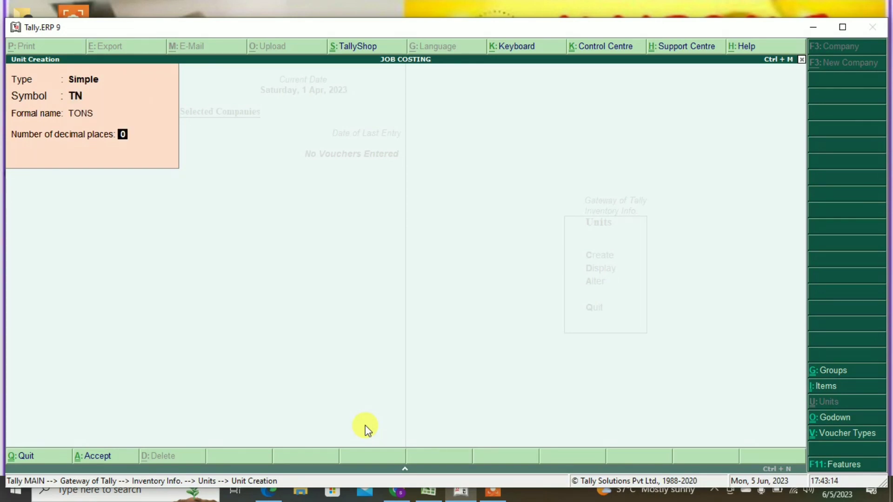
key(Return)
key(Return)
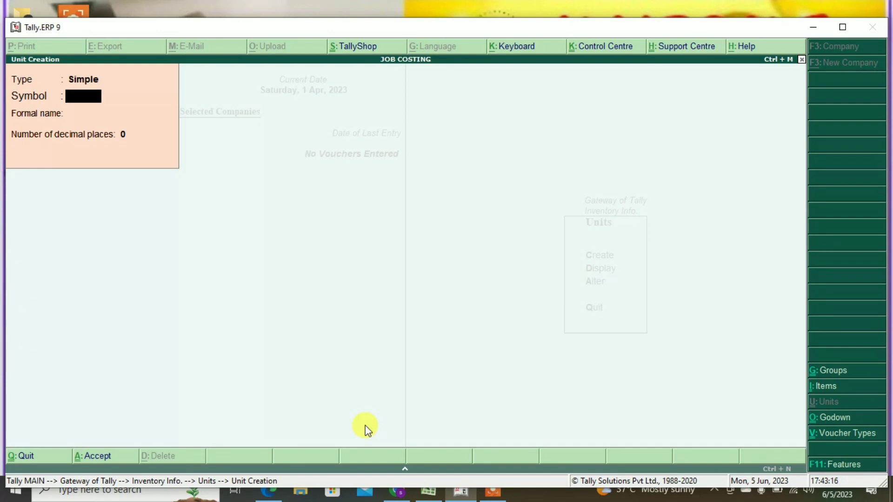
- Create a simple unit with symbol BG, formal name BAGS and 0 decimal places, and leave unit creation
text(BG)
key(Return)
text(BAGS)
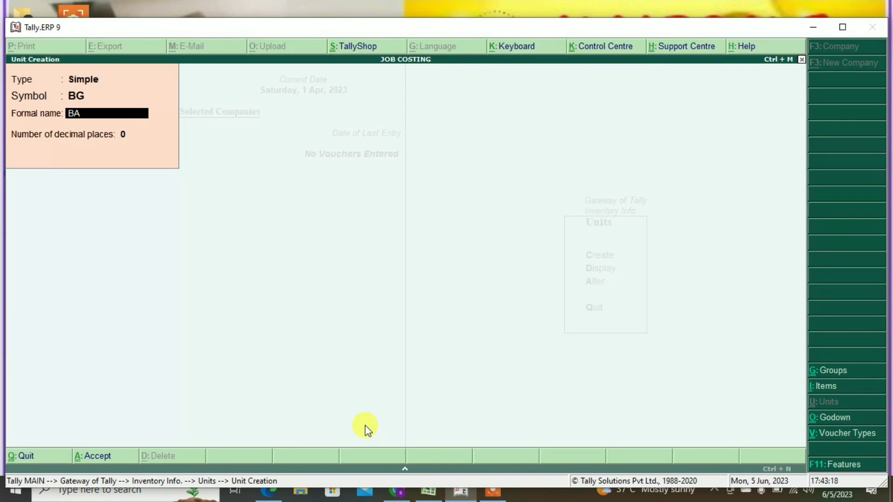
key(Return)
key(Return)
key(Return)
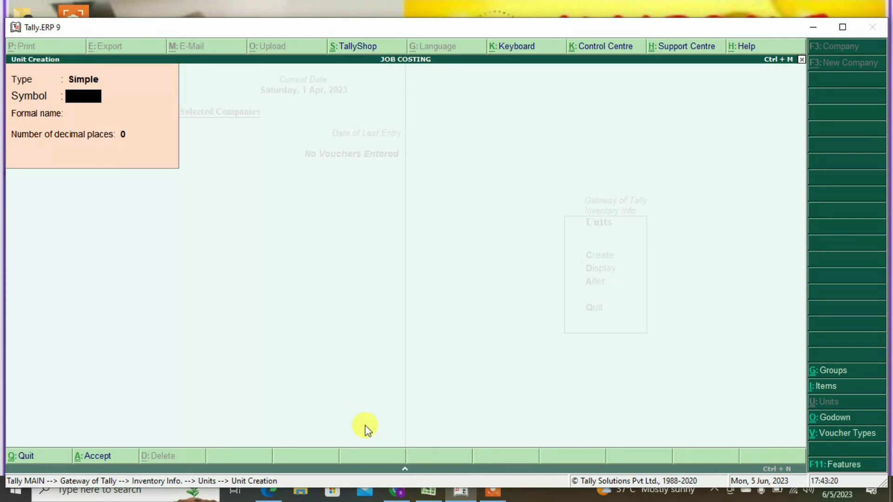
key(Escape)
key(Escape)
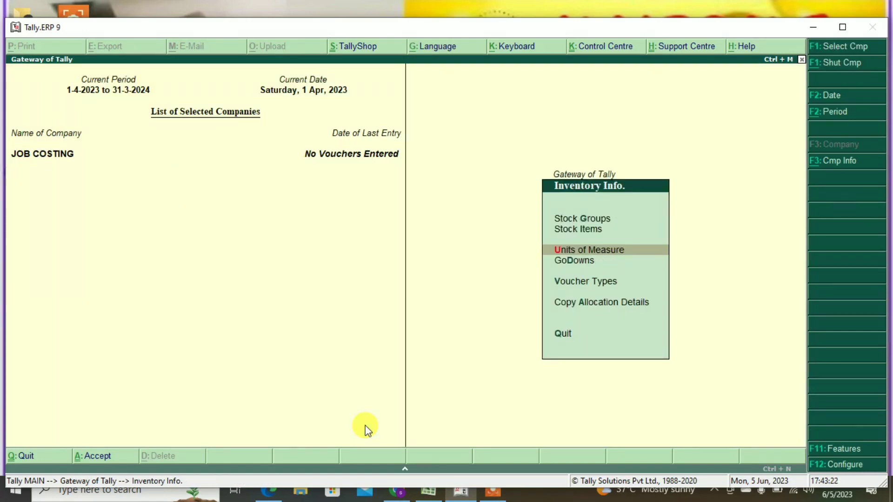
- Start creating multiple stock items under the RAW MATERIAL group and add CEMENT in BG units without an opening quantity
key(Up)
key(Return)
key(Down)
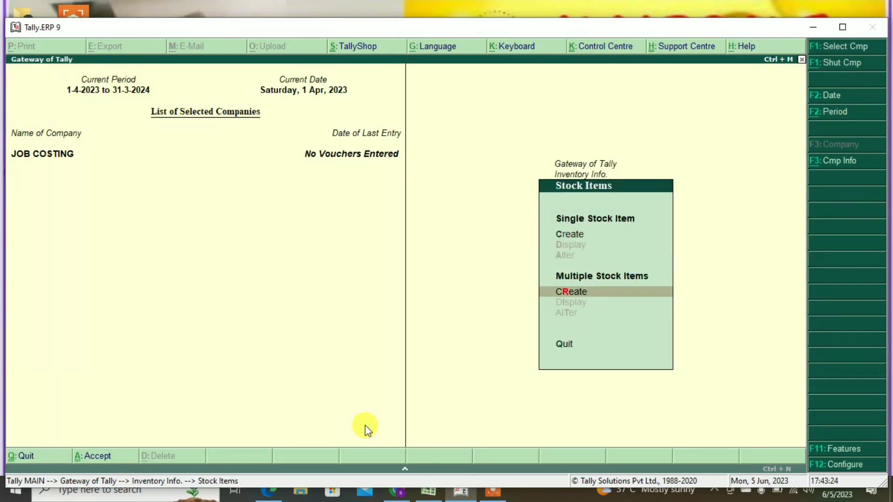
key(Return)
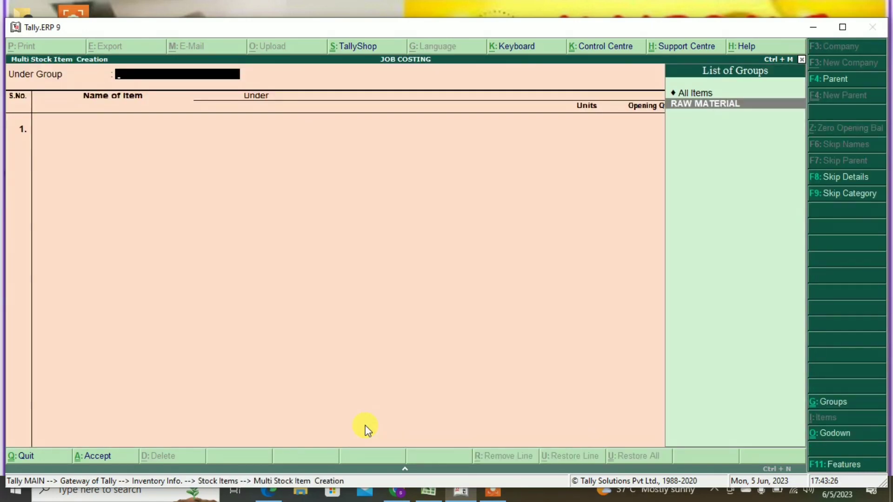
key(Return)
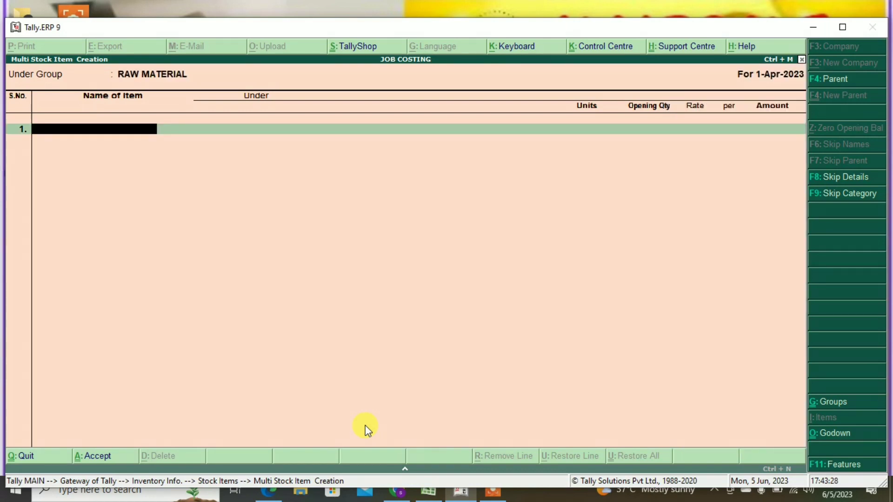
text(CEMENT)
key(Return)
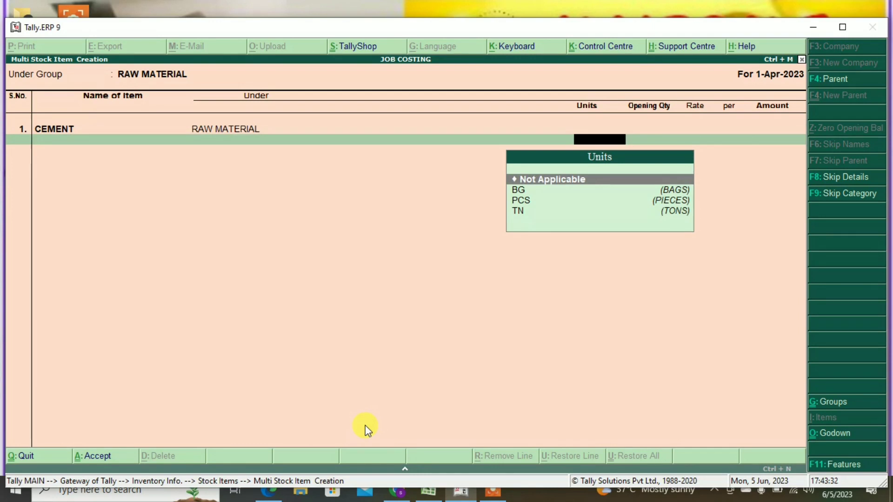
key(Down)
key(Return)
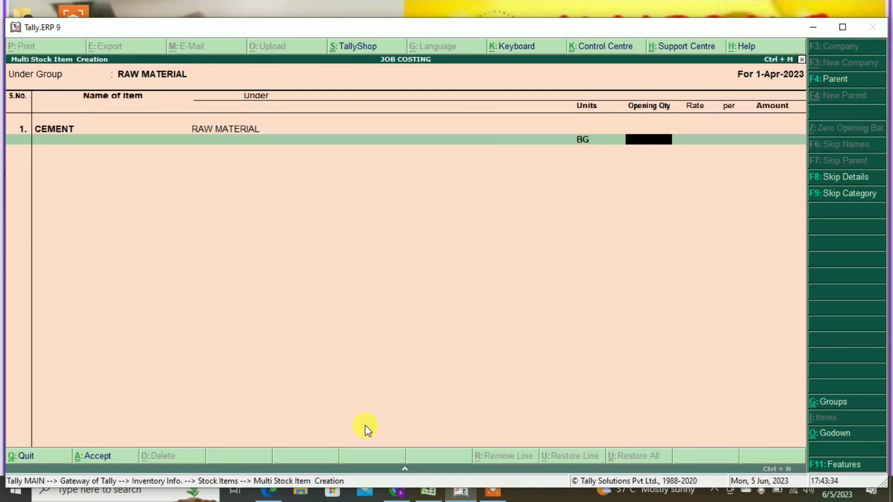
key(Return)
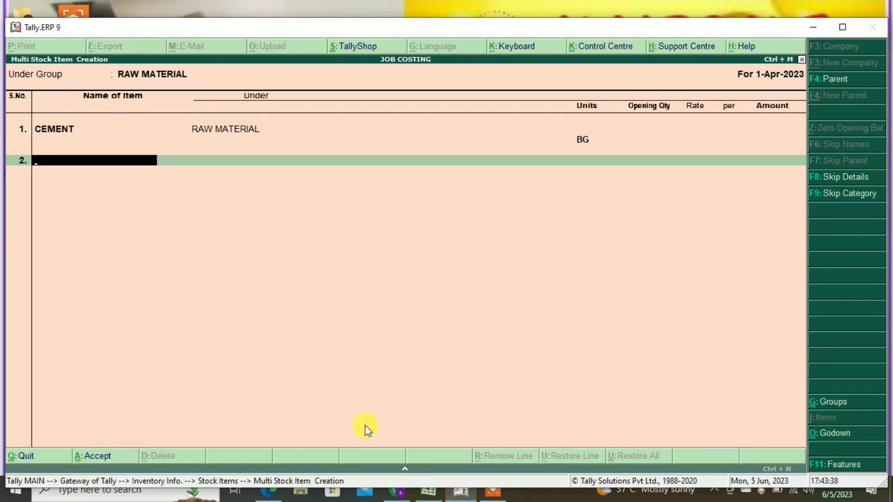
- Add BRICK as the second stock item, measured in PCS, without an opening quantity
text(BRICK)
key(Return)
key(Return)
key(Down)
key(Down)
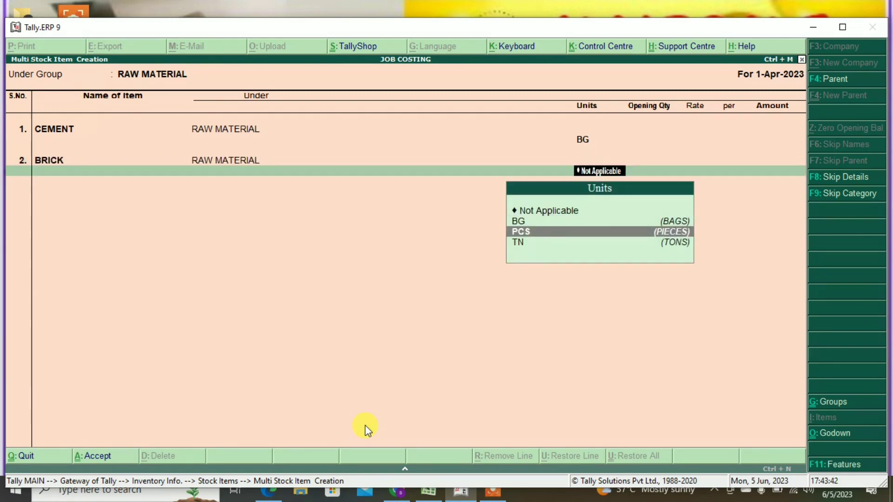
key(Return)
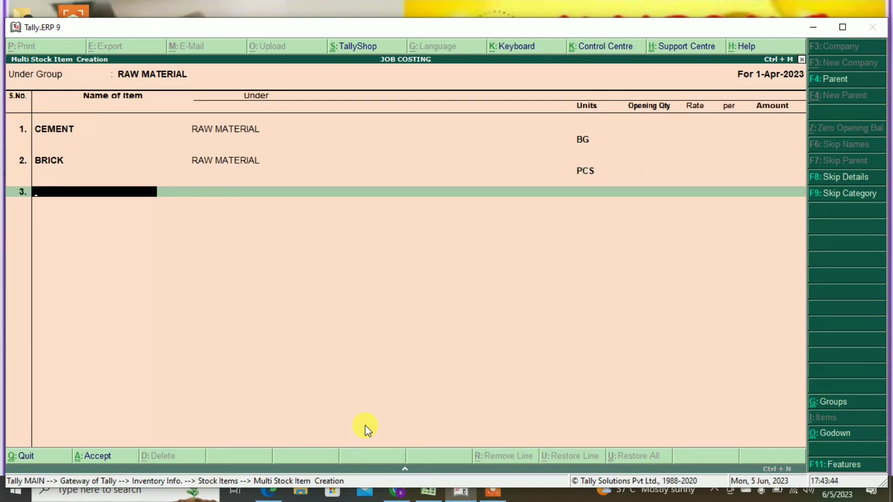
- Add ROD as the third stock item, measured in TN, save the stock items and leave the inventory masters
text(ROD)
key(Return)
key(Down)
key(Down)
key(Down)
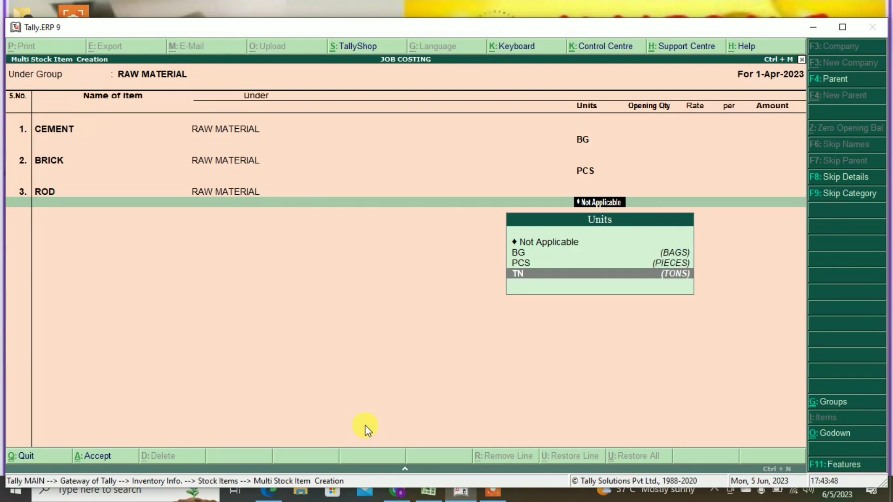
key(Return)
key(Return)
key(Return)
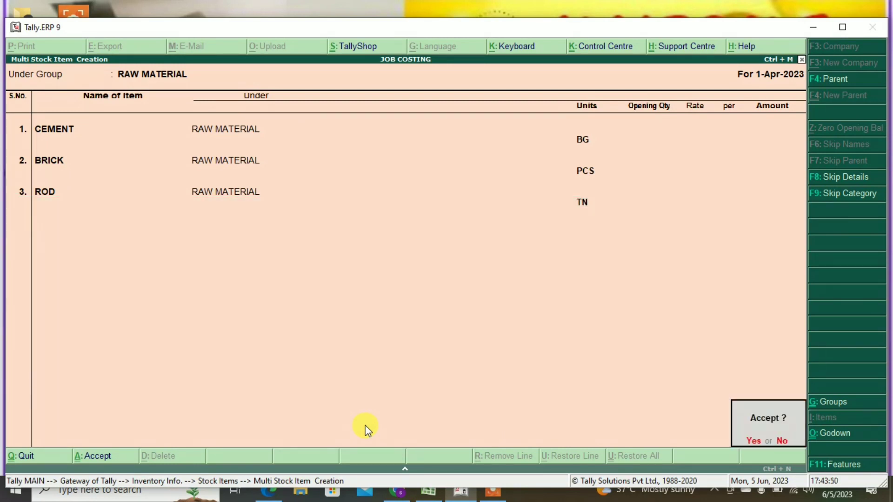
key(Return)
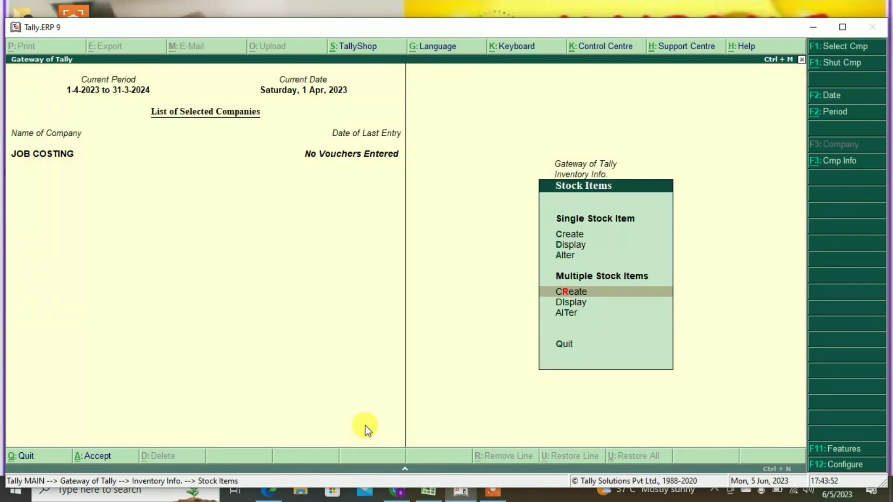
key(Escape)
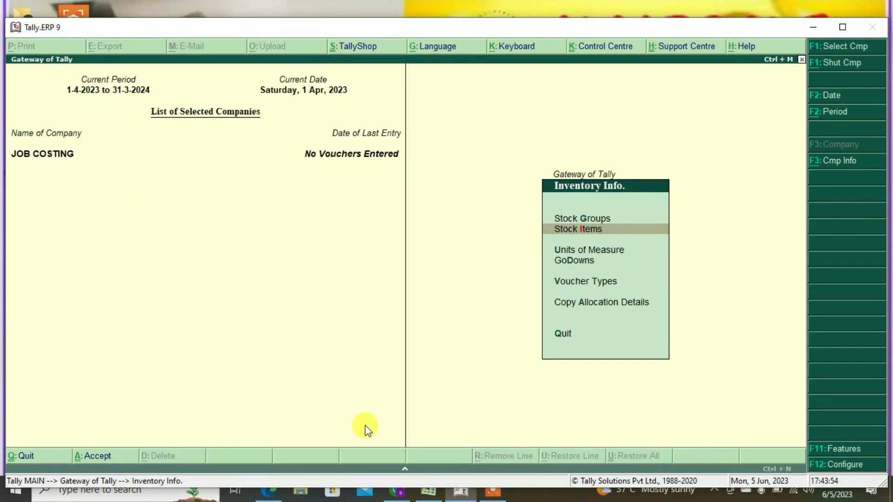
key(Escape)
- Start a purchase voucher with supplier invoice number PUR/001 dated 1-Apr-2023
key(Down)
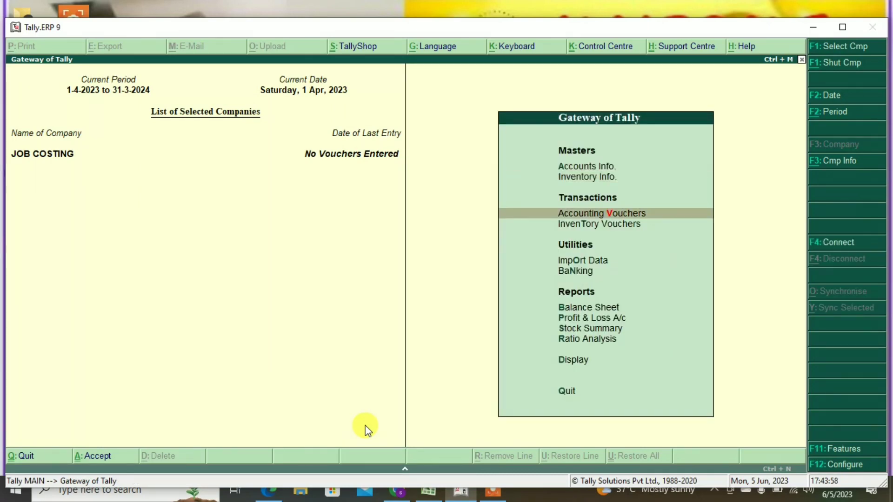
key(Return)
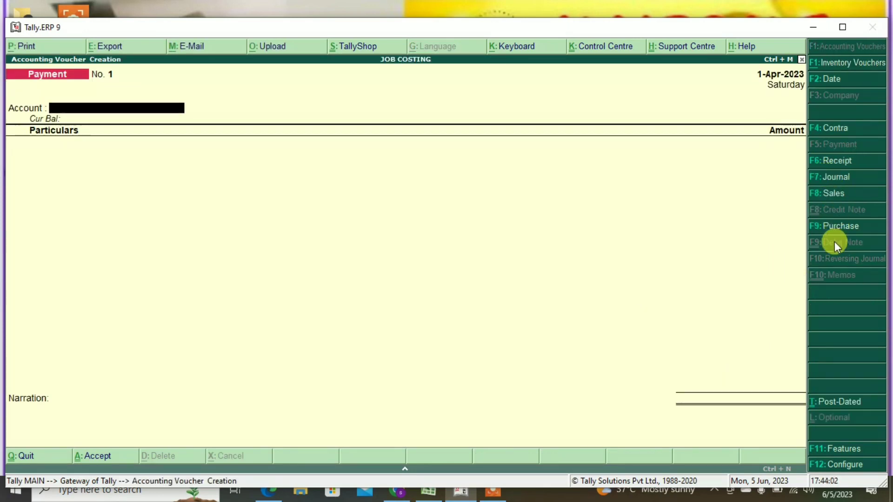
click(835, 228)
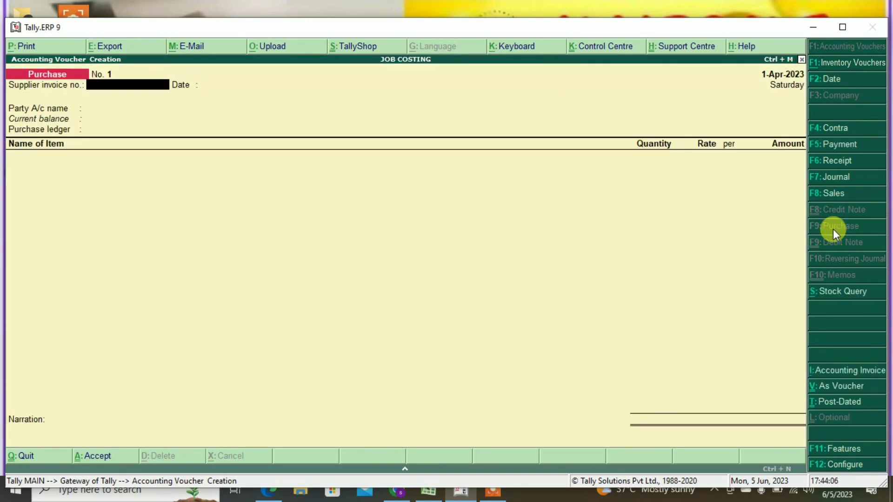
text(PUR)
text(/001)
key(Return)
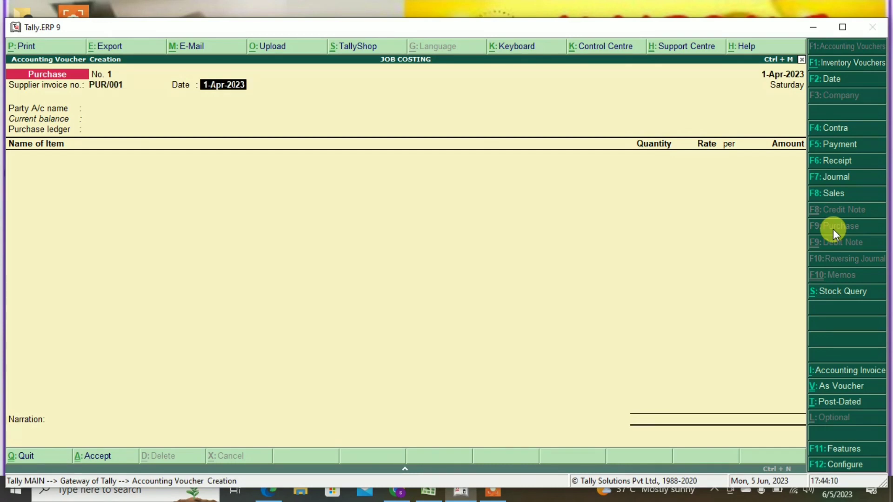
key(Return)
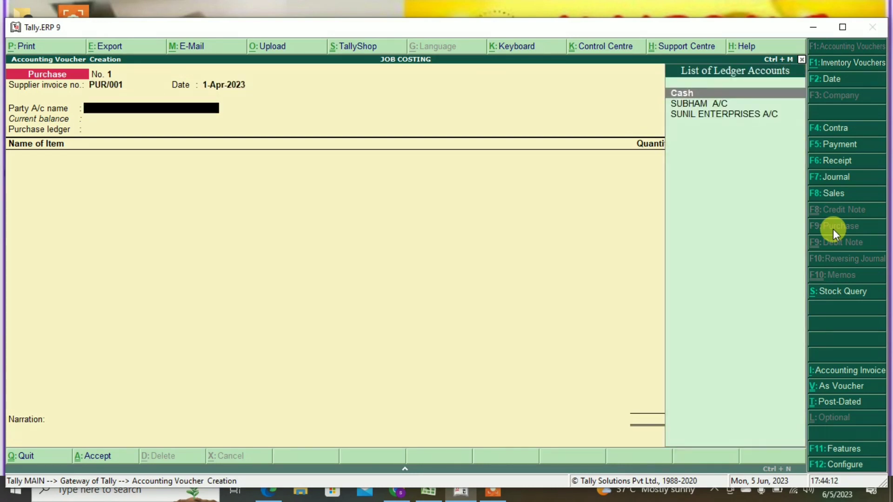
- Choose SUNIL ENTERPRISES A/C as the party, keep its supplier details with state West Bengal, and use PURCHASE A/C as the purchase ledger
key(Down)
key(Down)
key(Return)
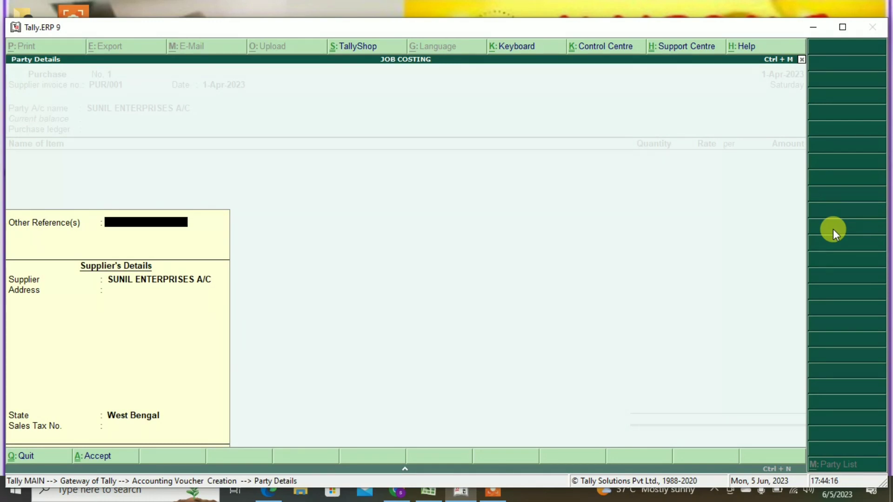
key(Return)
key(Return)
key(Return)
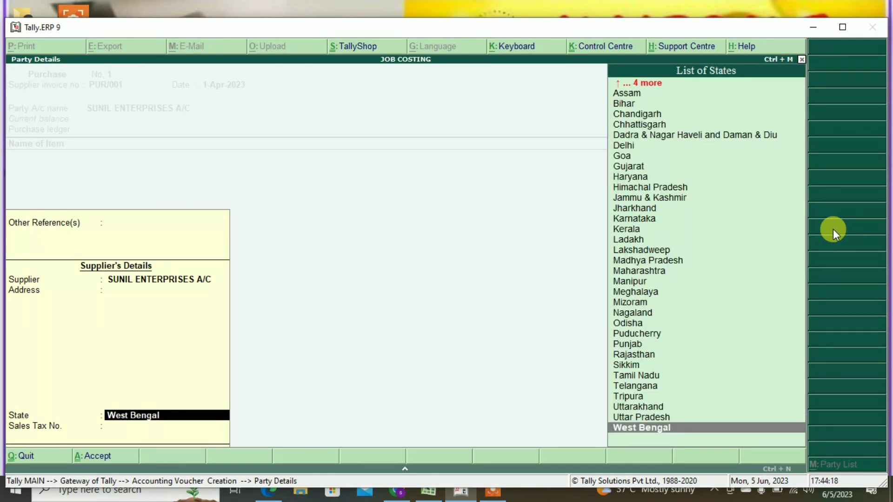
key(Return)
key(Return)
key(Return)
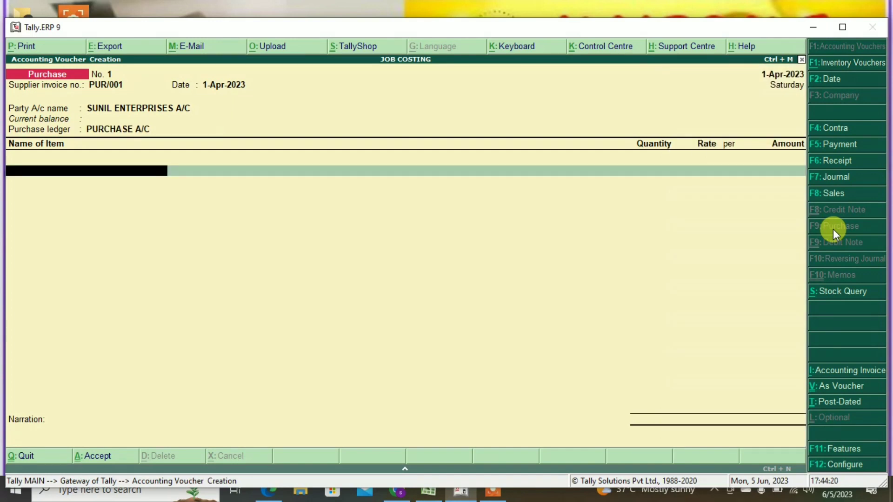
- Add CEMENT to the purchase, allocating 500 BG at a rate of 500 per BG to the RAMNAGAR LANE godown
text(ce)
key(Return)
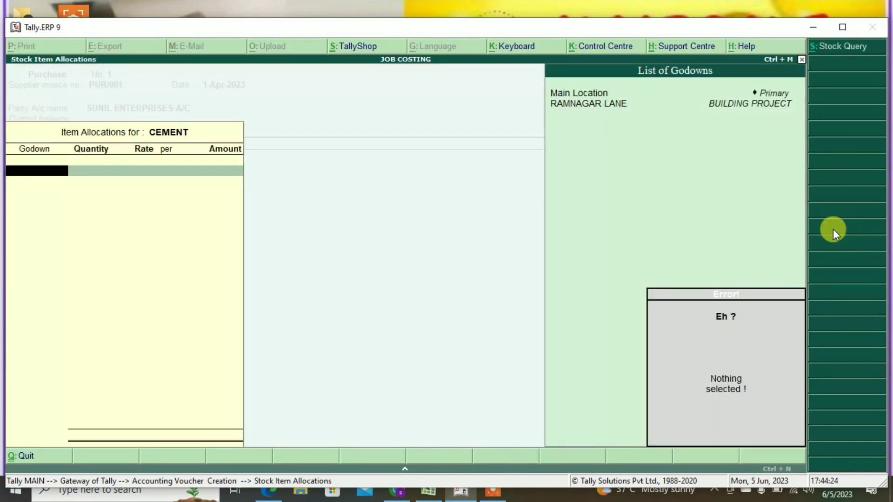
key(Down)
key(Return)
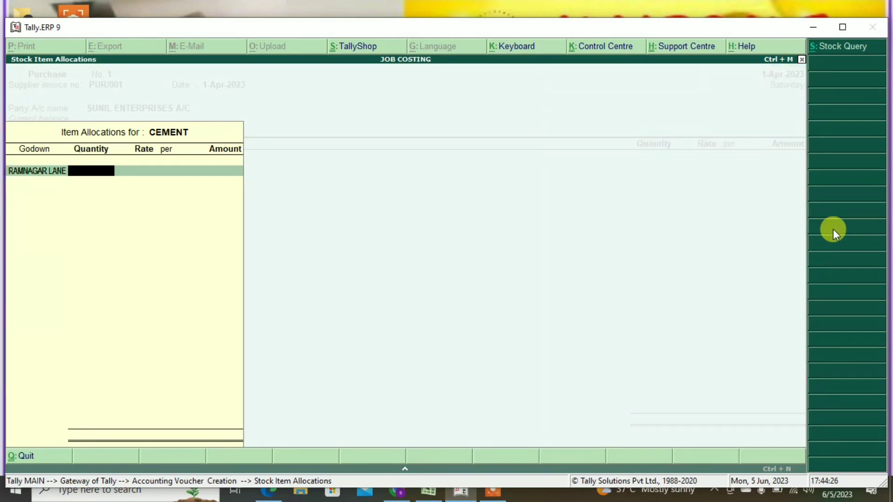
text(500)
key(Return)
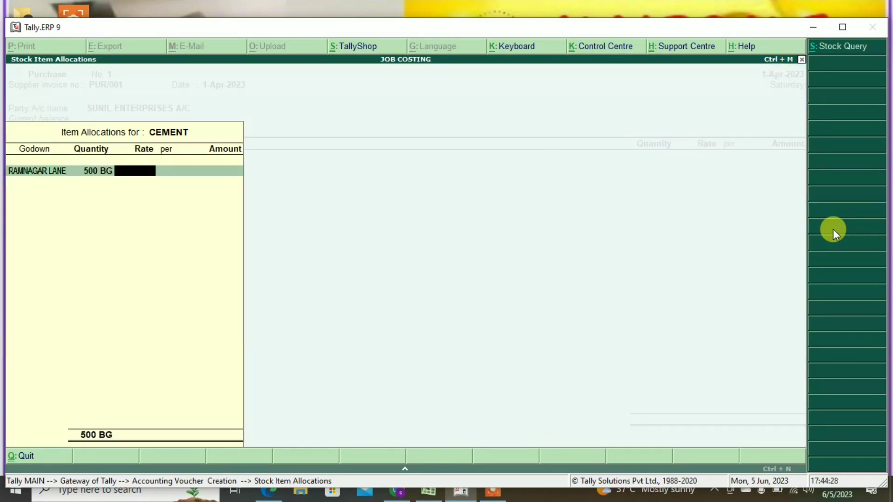
text(500)
key(Return)
key(Return)
key(Return)
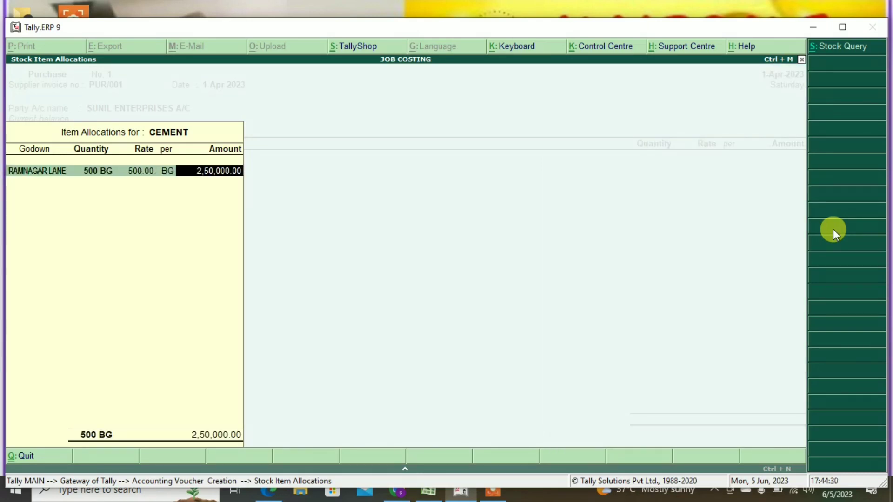
key(Return)
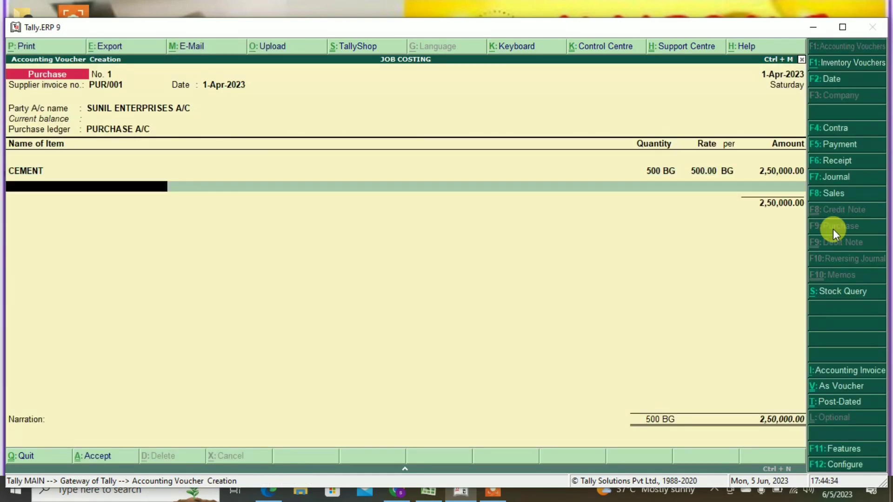
- Add BRICK to the purchase, allocating 10,000 PCS at a rate of 10 per PCS to the RAMNAGAR LANE godown
text(B)
key(Return)
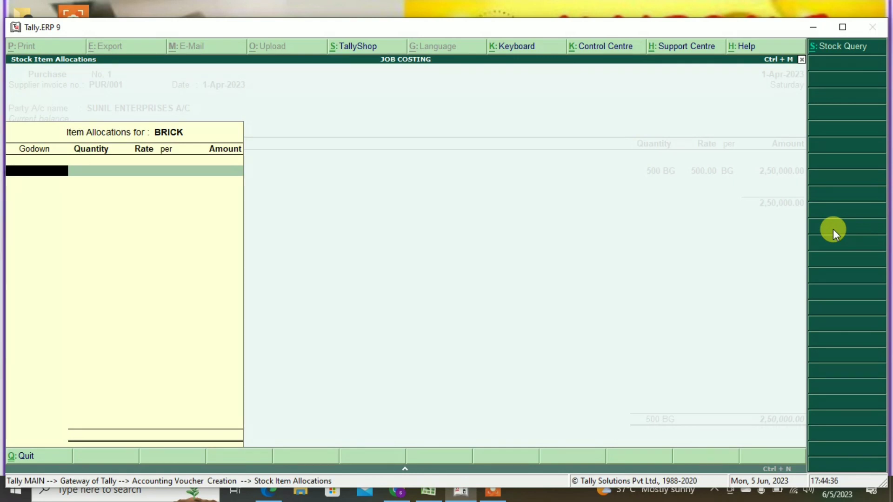
text(R)
key(Return)
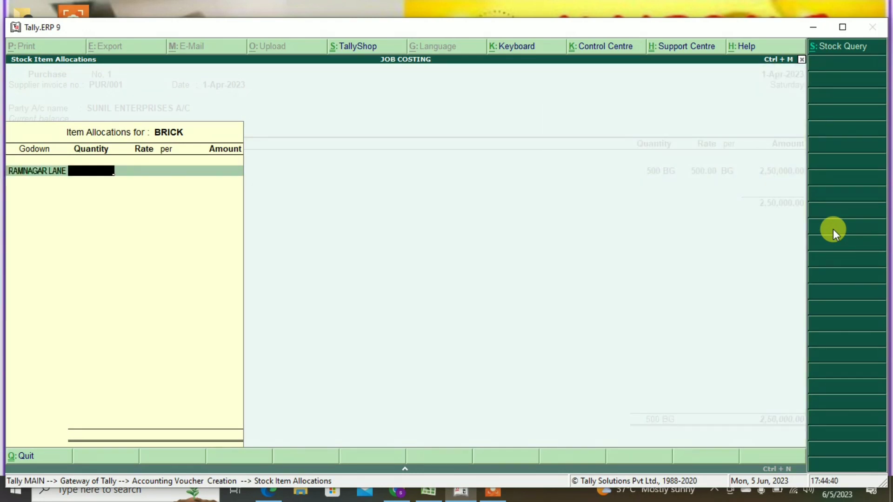
text(10000)
key(Return)
text(10)
key(Return)
key(Return)
key(Return)
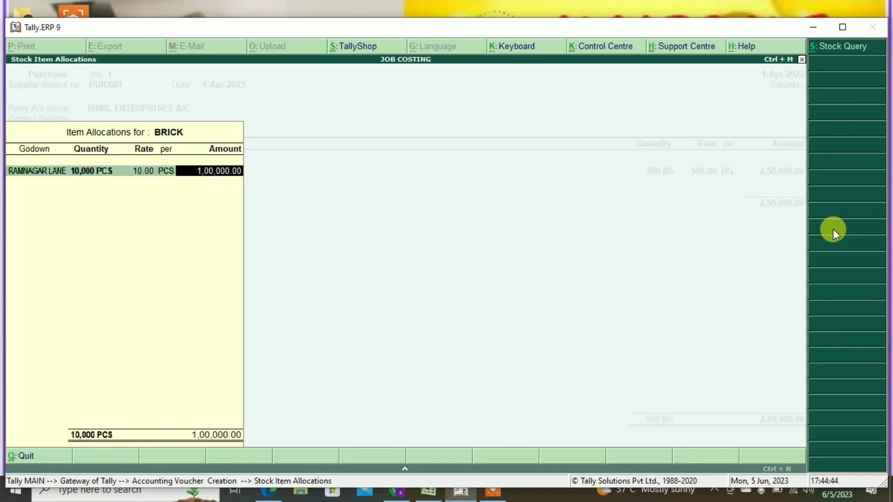
key(Return)
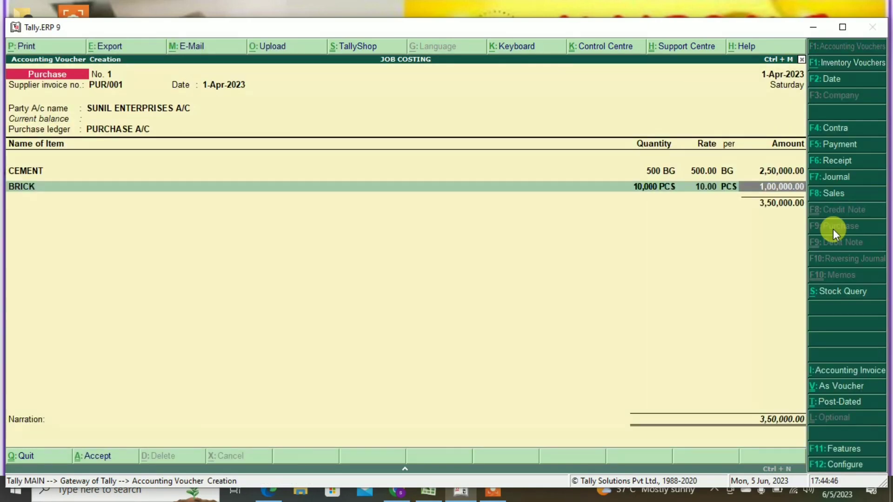
key(Return)
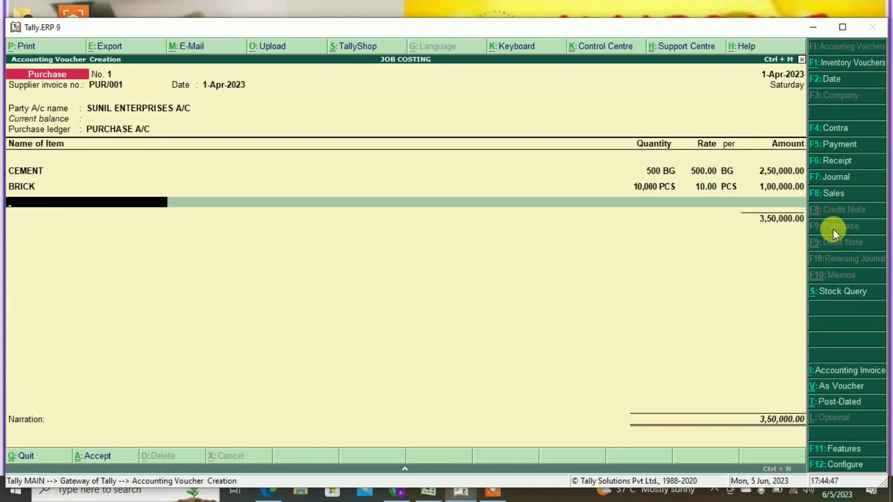
- Add ROD to the purchase, allocating 100 TN at a rate of 1,000 per TN to the RAMNAGAR LANE godown
text(r)
key(Return)
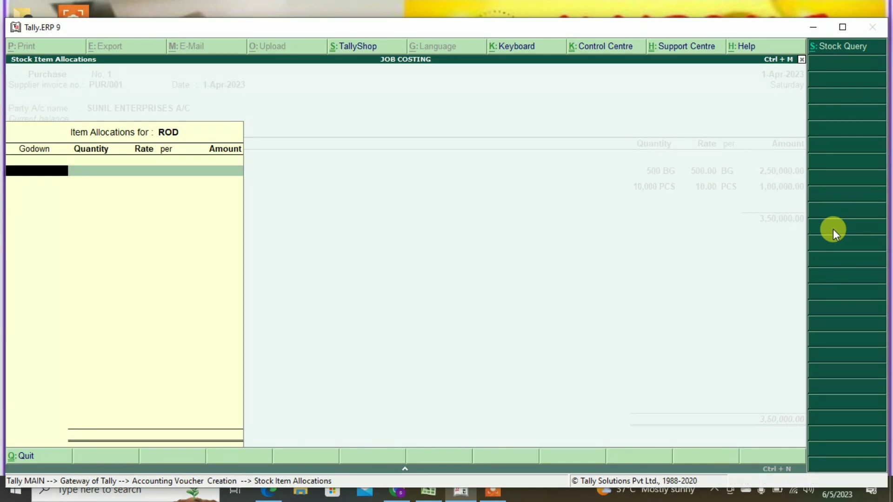
text(r)
key(Return)
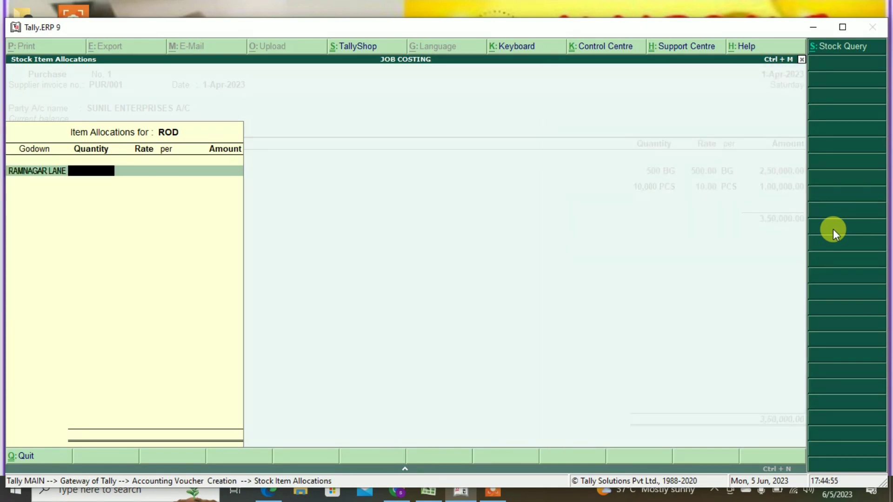
text(100)
key(Return)
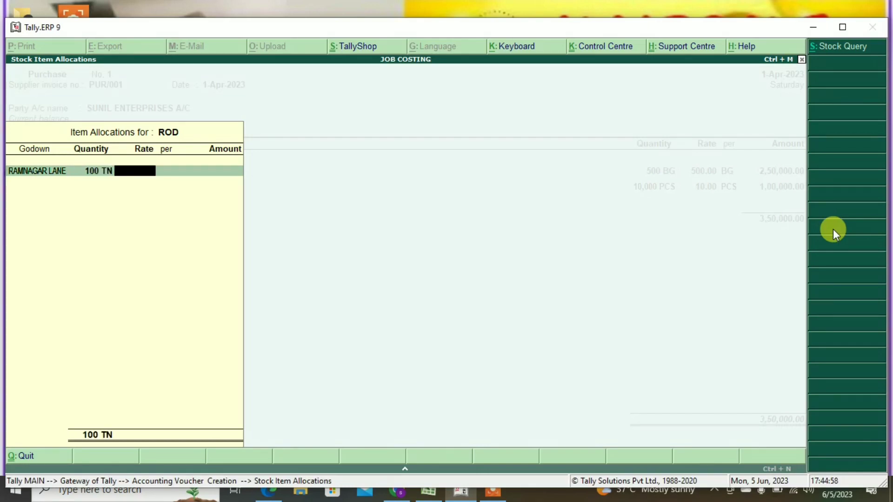
text(1000)
key(Return)
key(Return)
key(Return)
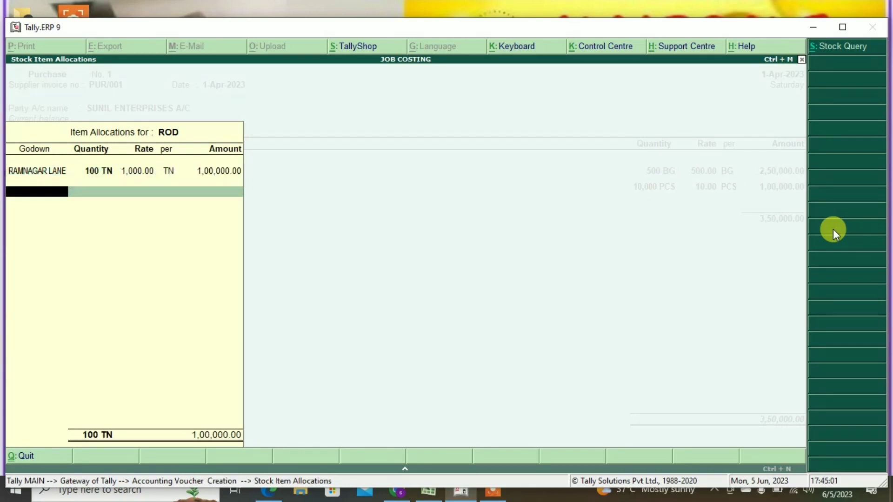
key(Return)
key(Return)
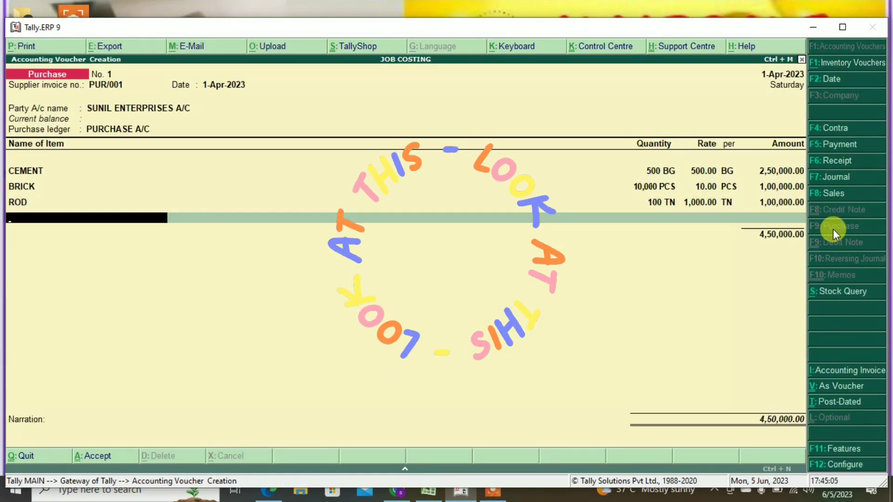
- End the item list, leave additional ledgers and the narration empty, and save the purchase voucher
key(Return)
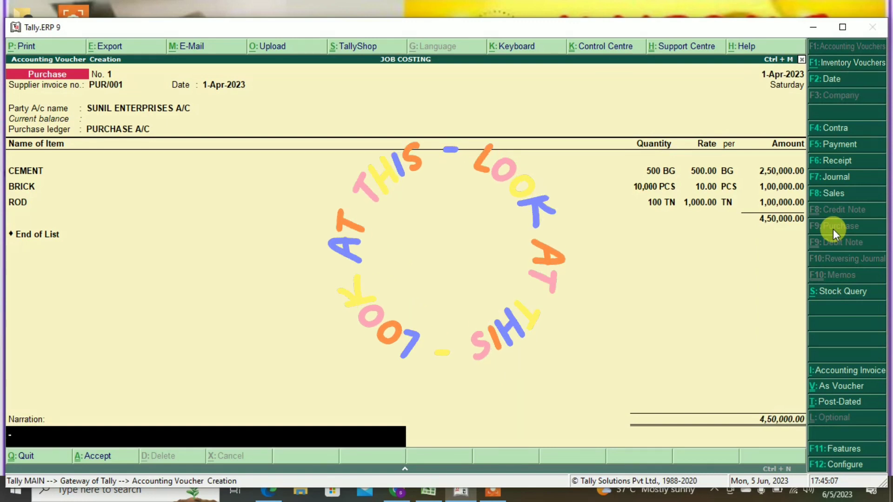
key(BackSpace)
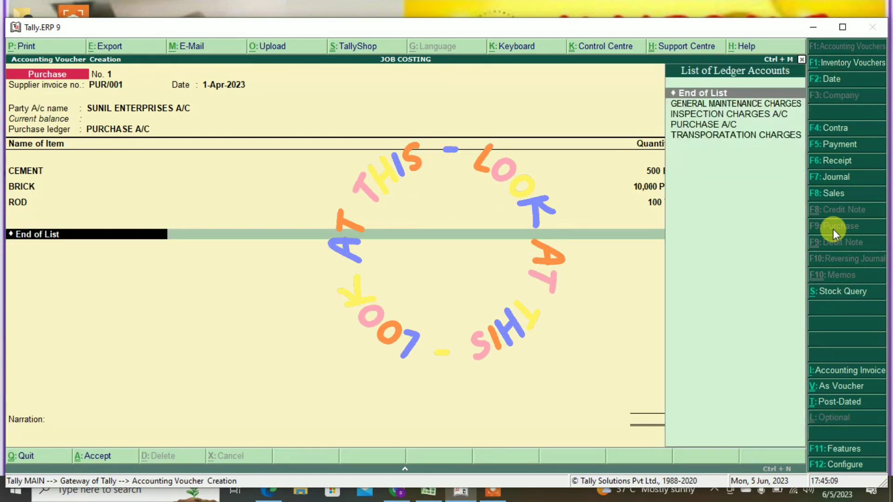
key(BackSpace)
key(Return)
key(Return)
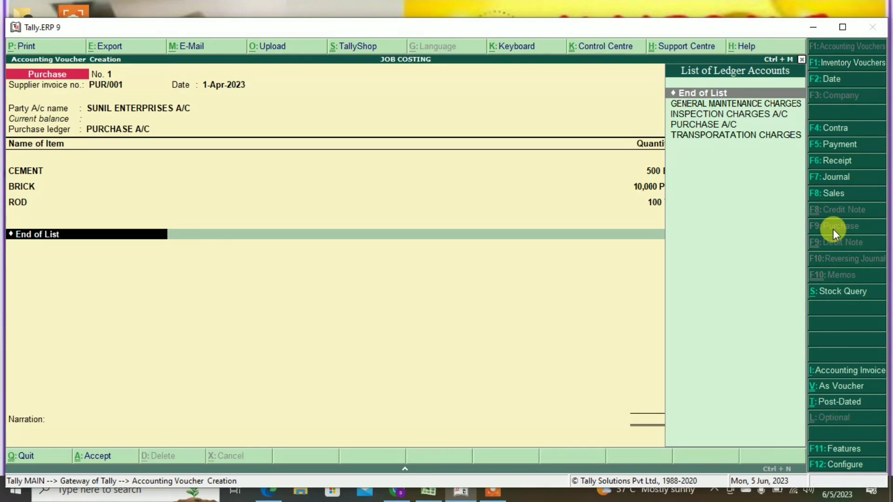
key(Return)
key(Return)
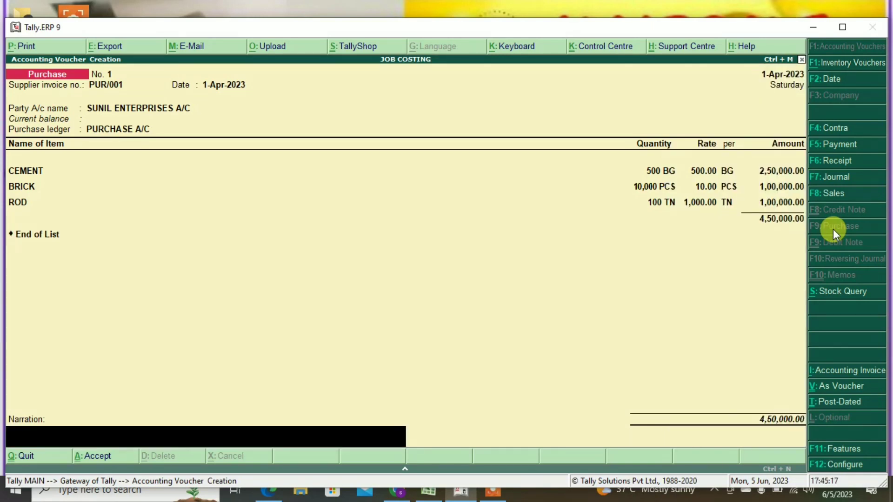
key(Return)
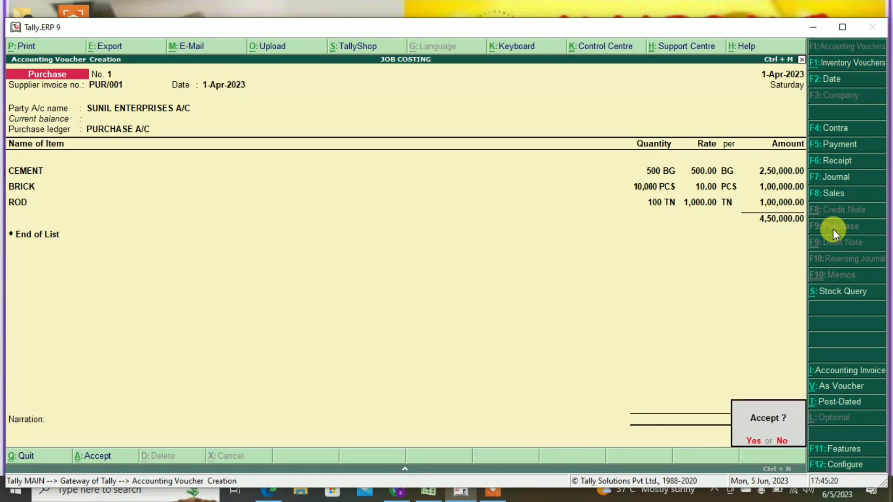
key(Return)
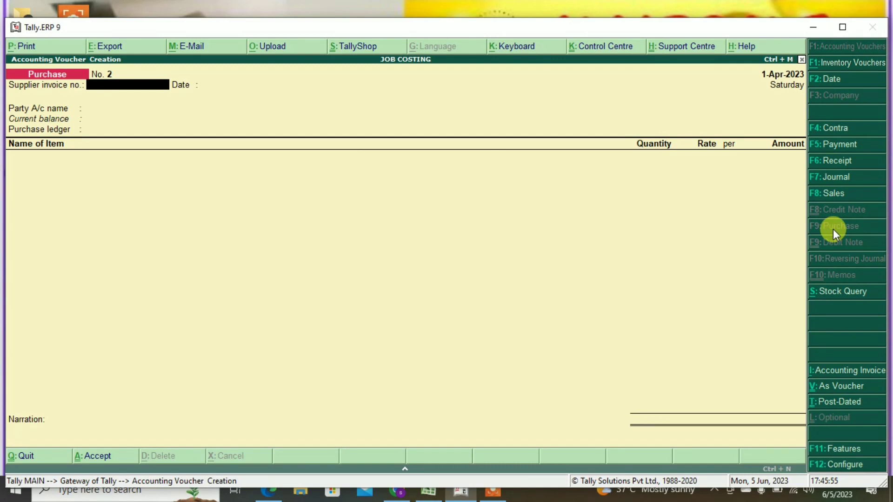
- Start a stock journal voucher of type STOCK GENERAL CLASS with the voucher class STG CLASS
key(alt+F7)
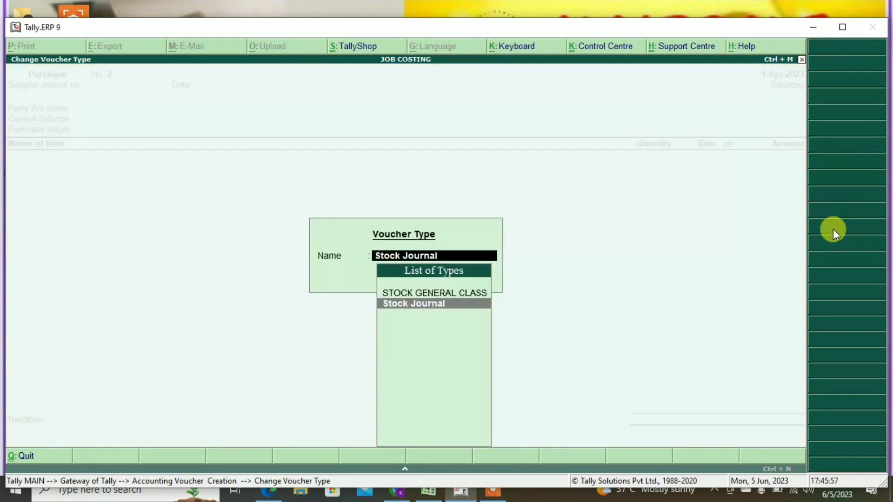
key(Up)
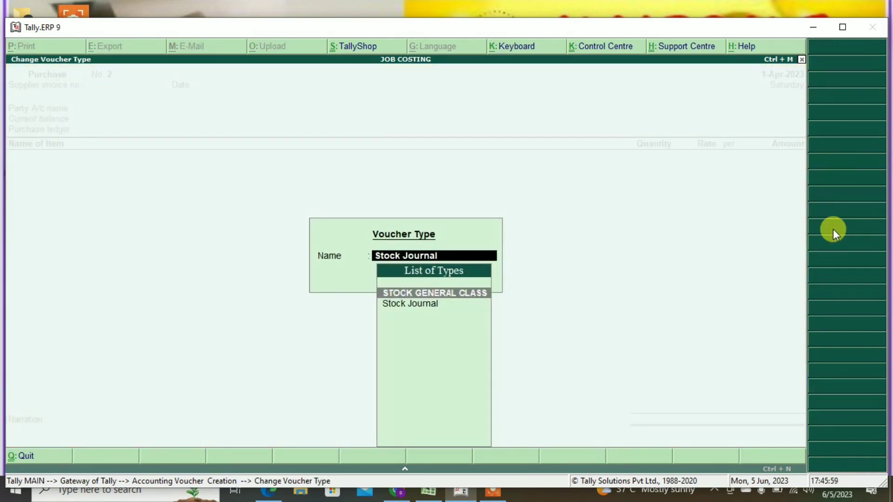
key(Return)
key(Down)
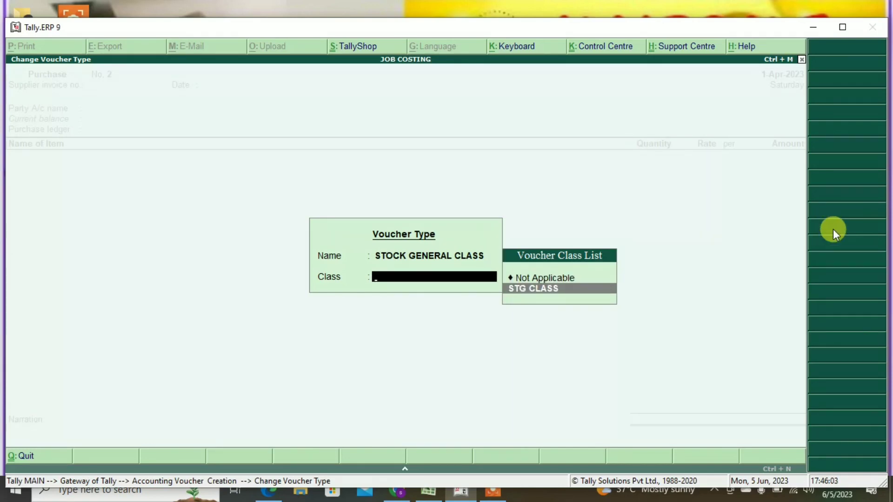
key(Return)
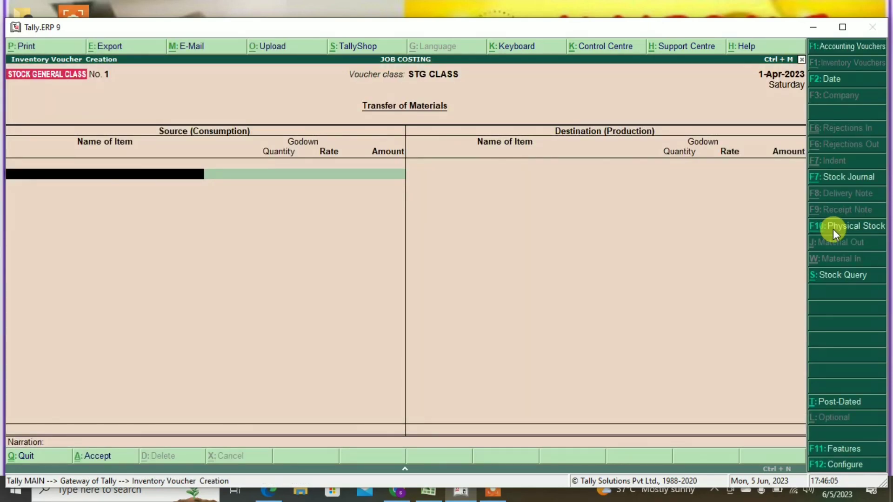
- Enter CEMENT as a consumed source item from the RAMNAGAR LANE godown with a quantity of 500 BG
text(CE)
key(Return)
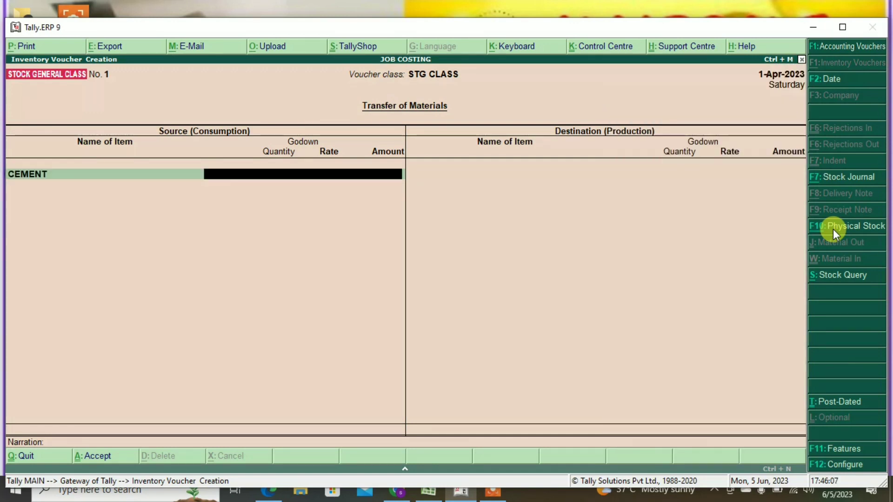
text(R)
key(Return)
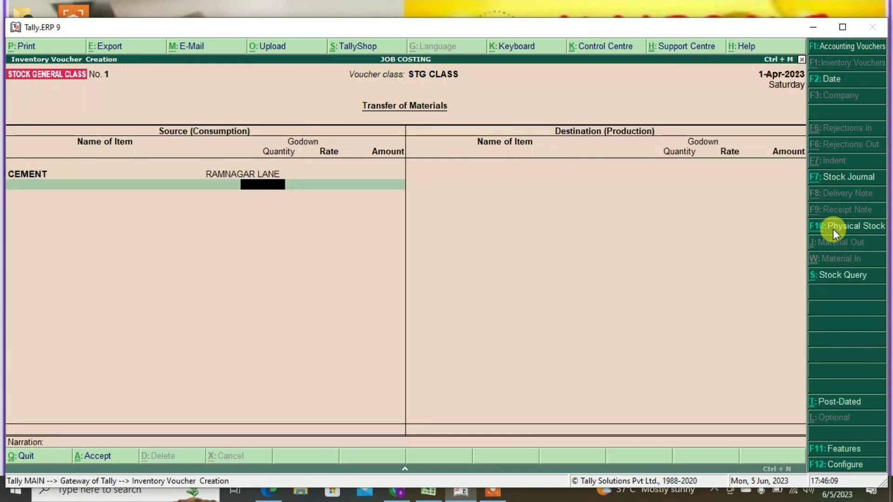
text(500)
key(Return)
key(Return)
key(Return)
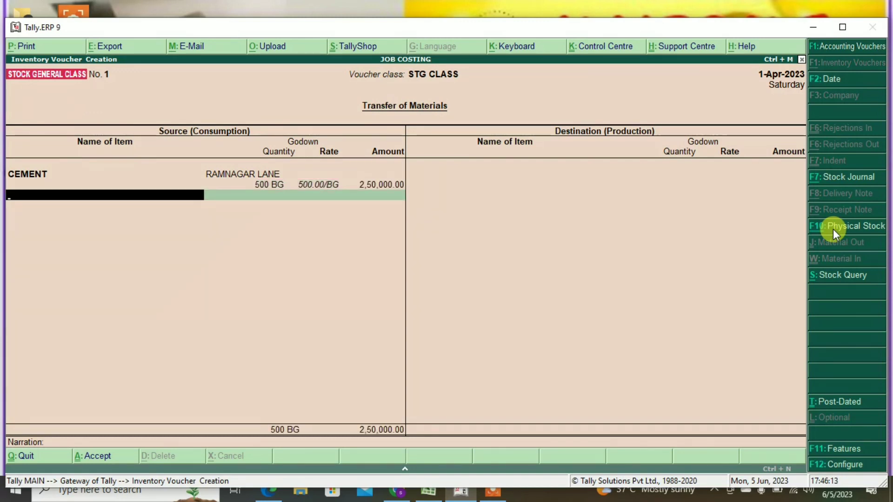
- Enter ROD as a consumed source item from the RAMNAGAR LANE godown with a quantity of 100 TN
text(R)
key(Return)
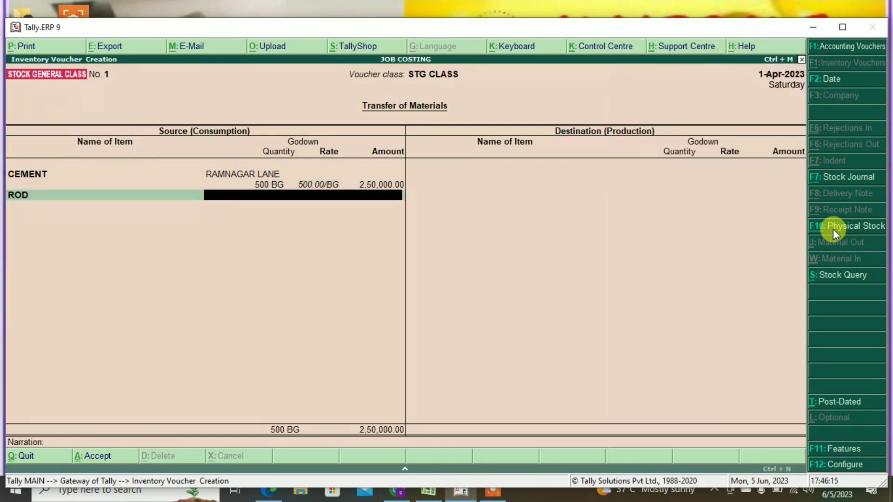
key(Return)
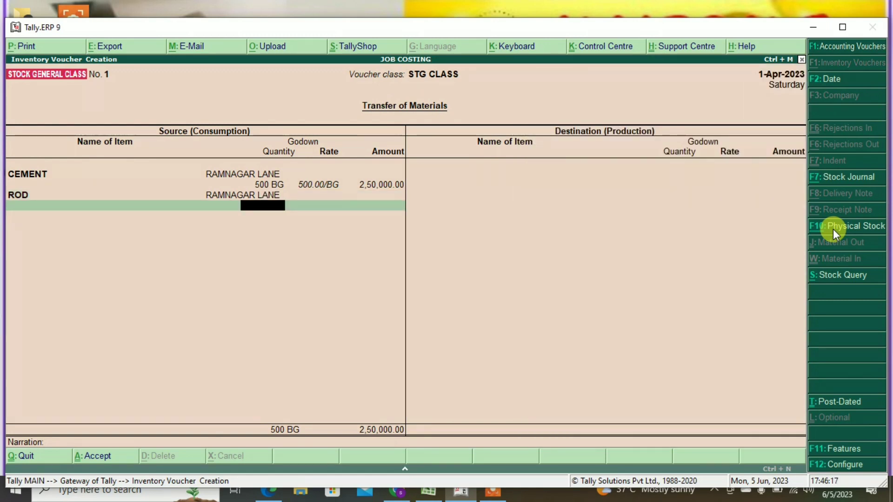
text(100)
key(Return)
key(Return)
key(Return)
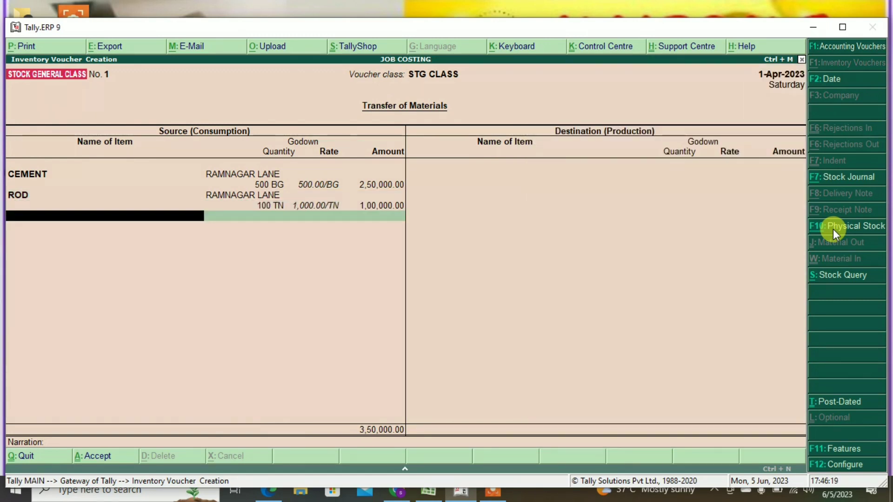
- Enter BRICK as a consumed source item from RAMNAGAR LANE with a quantity of 10,000 PCS, and end the source list
text(BR)
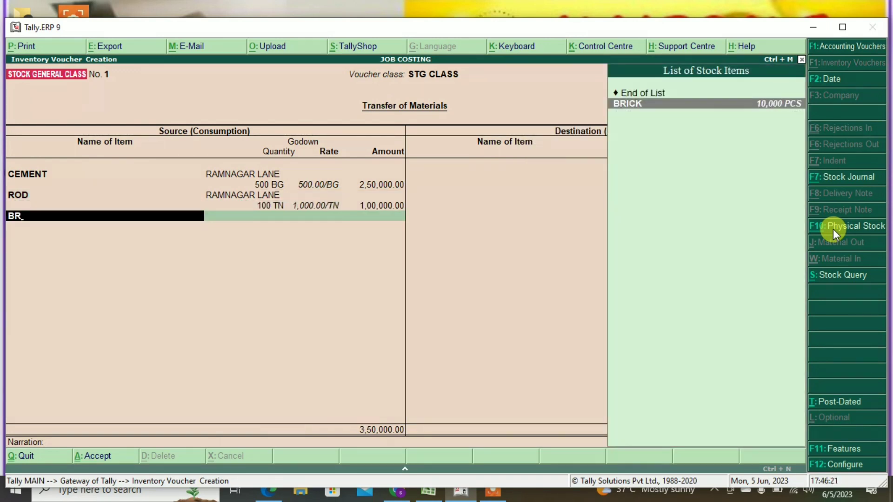
key(Return)
text(R)
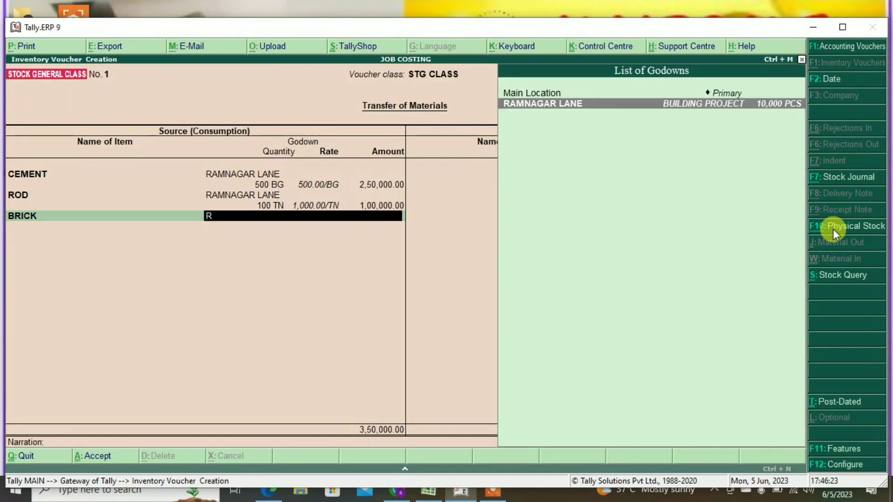
key(Return)
text(10,000)
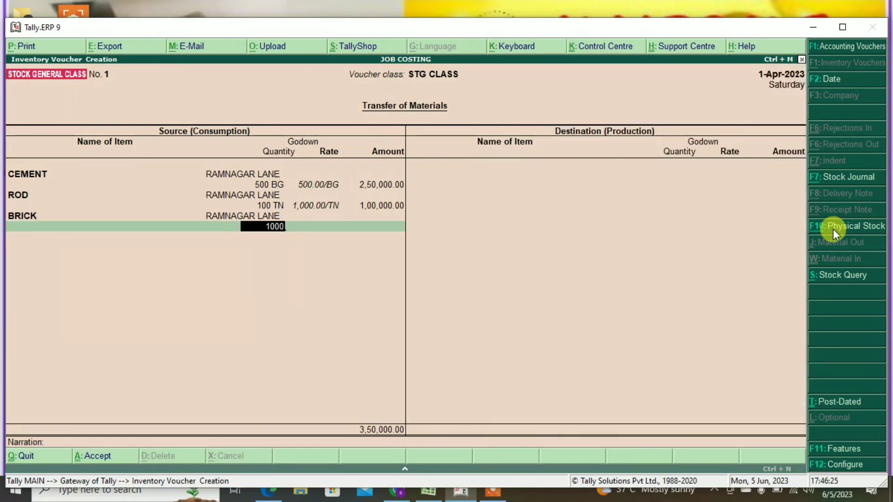
key(Return)
key(Return)
key(Return)
key(Return)
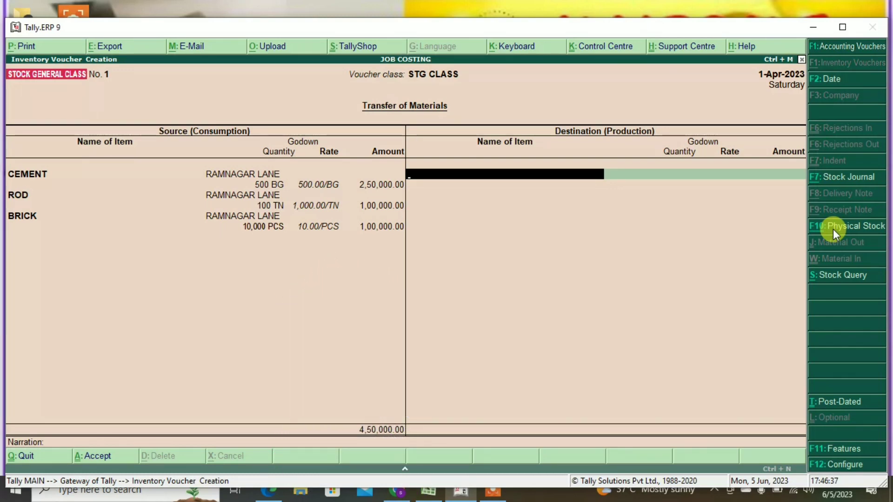
- Leave the destination side and narration empty and save the material consumption voucher
key(Return)
key(Return)
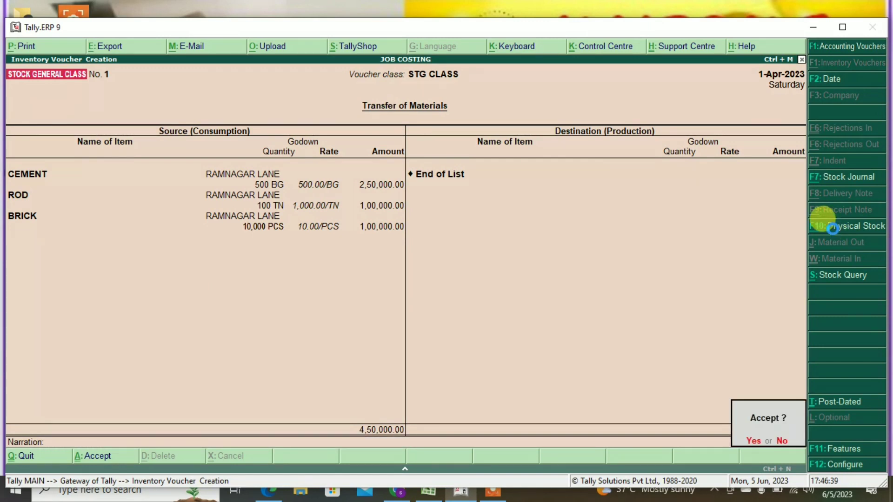
key(Return)
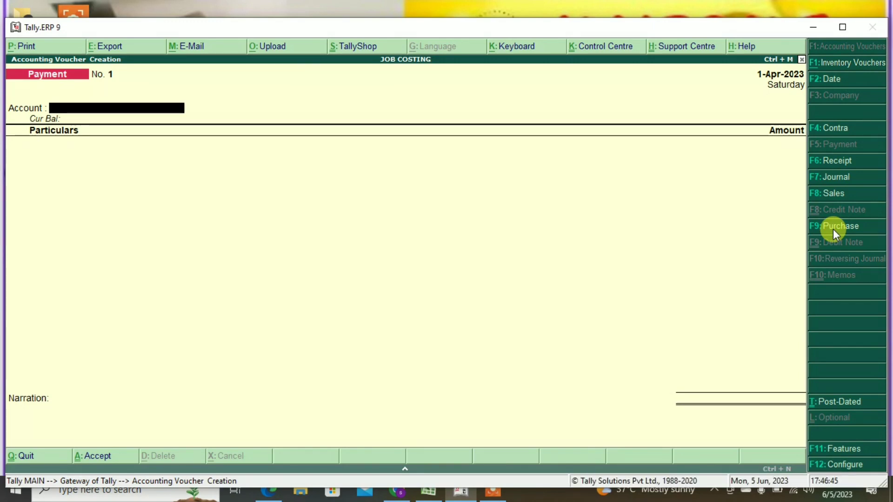
- Choose Cash as the paying account and SUNIL ENTERPRISES A/C as the party in the payment voucher
text(c)
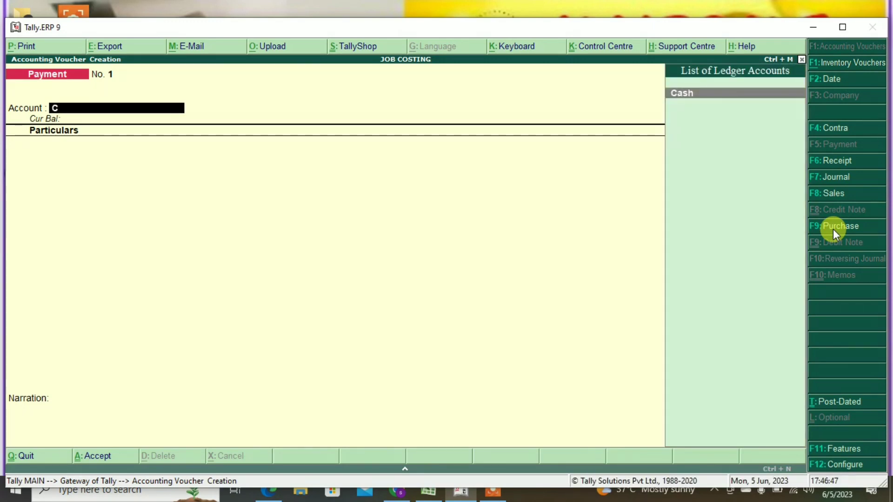
key(Return)
text(su)
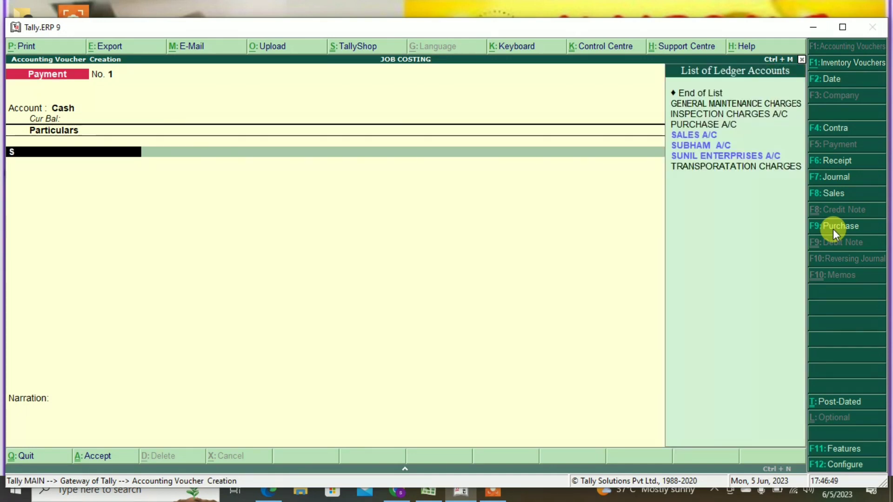
key(Down)
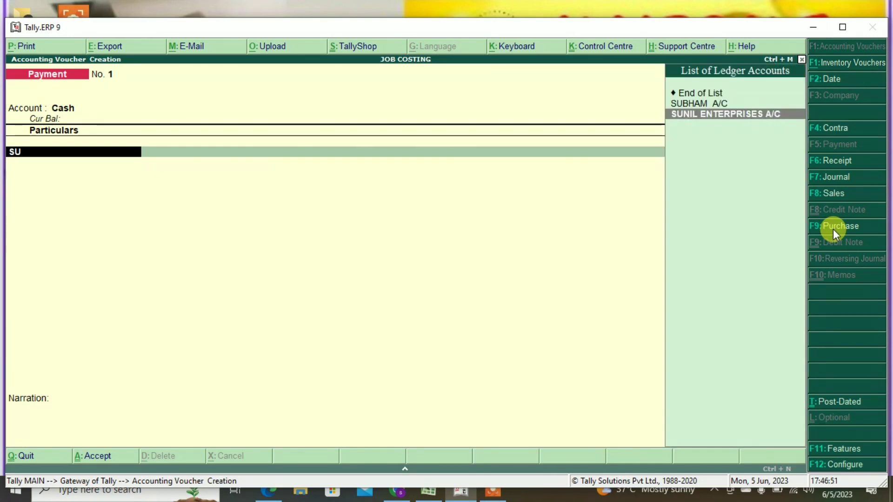
key(Return)
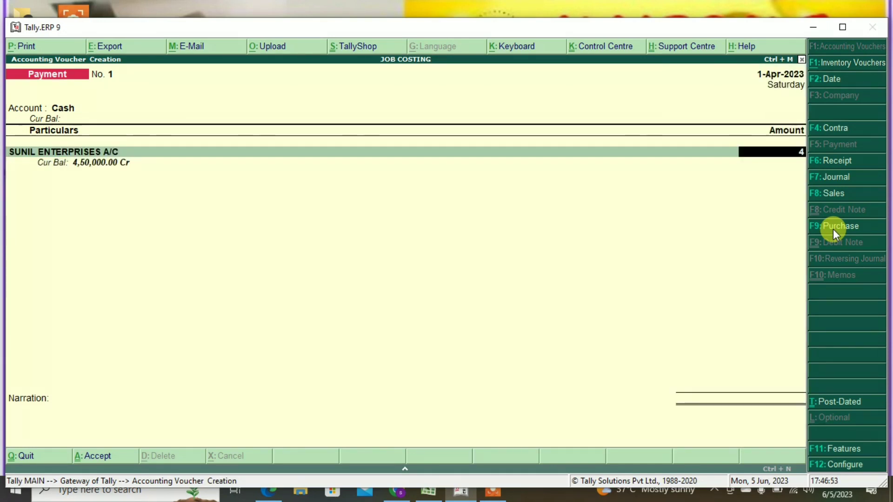
text(45000)
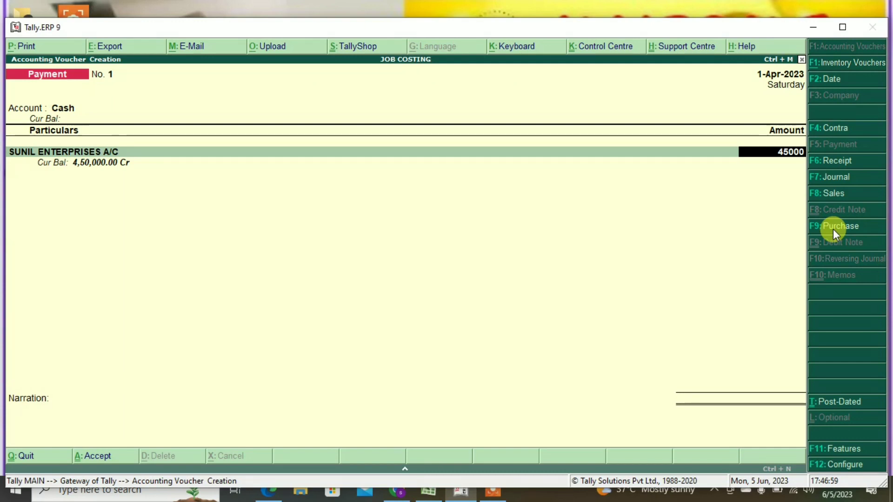
key(BackSpace)
key(BackSpace)
key(BackSpace)
key(BackSpace)
key(BackSpace)
key(BackSpace)
key(BackSpace)
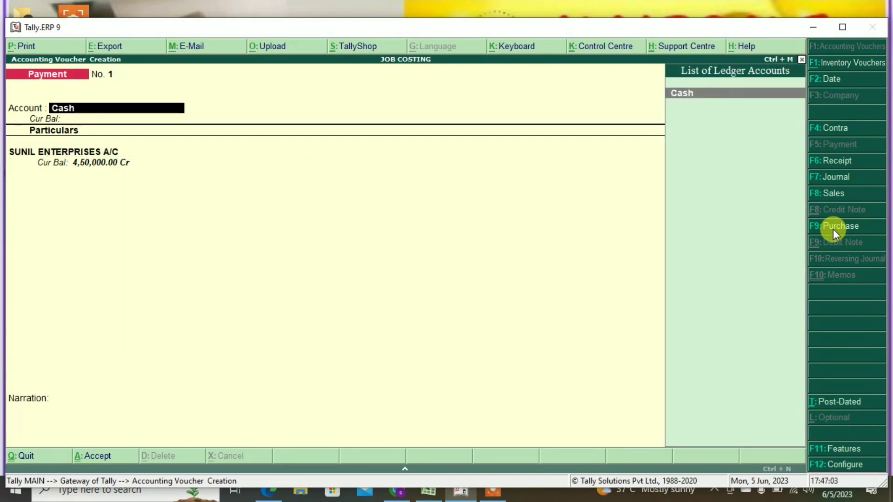
- Create a ledger named BANK A/C under the Bank Accounts group for the voucher's paying account
click(833, 227)
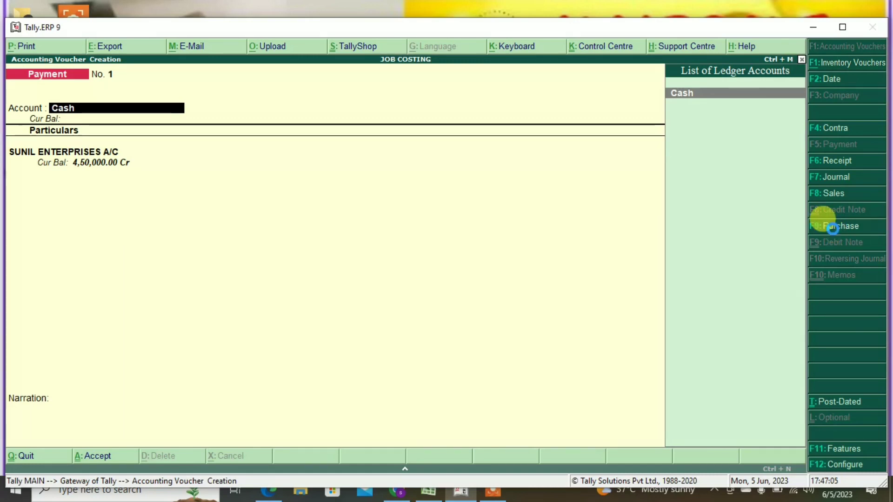
key(alt+c)
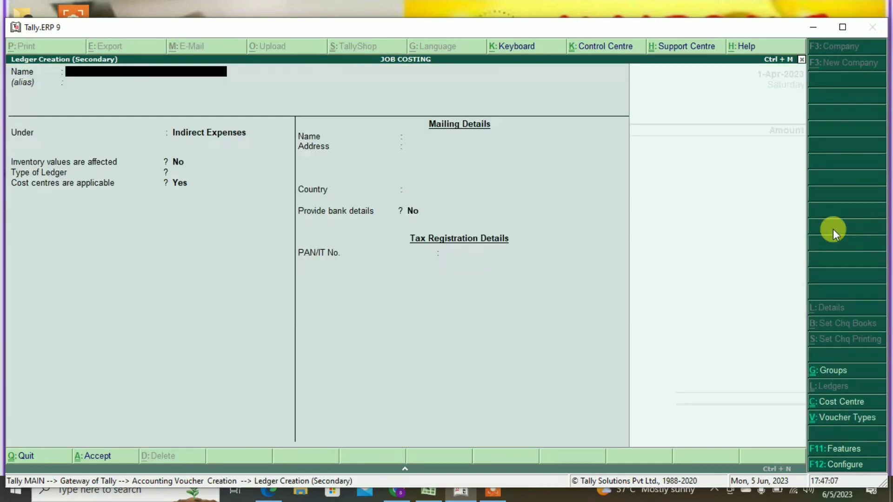
text(BANK A/C)
key(Return)
key(Return)
text(V)
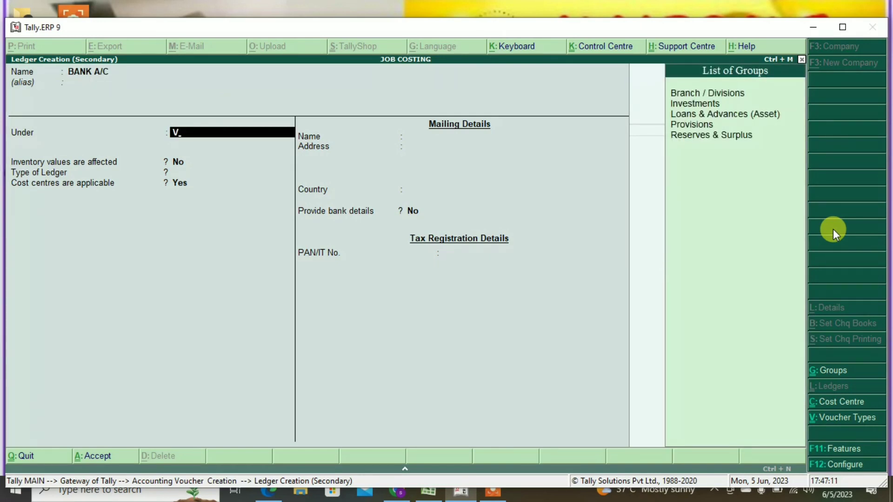
key(BackSpace)
text(BA)
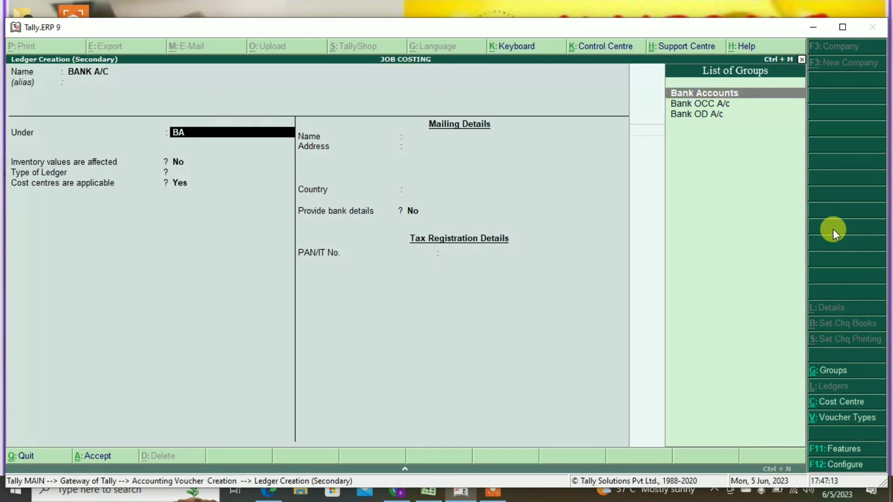
key(Return)
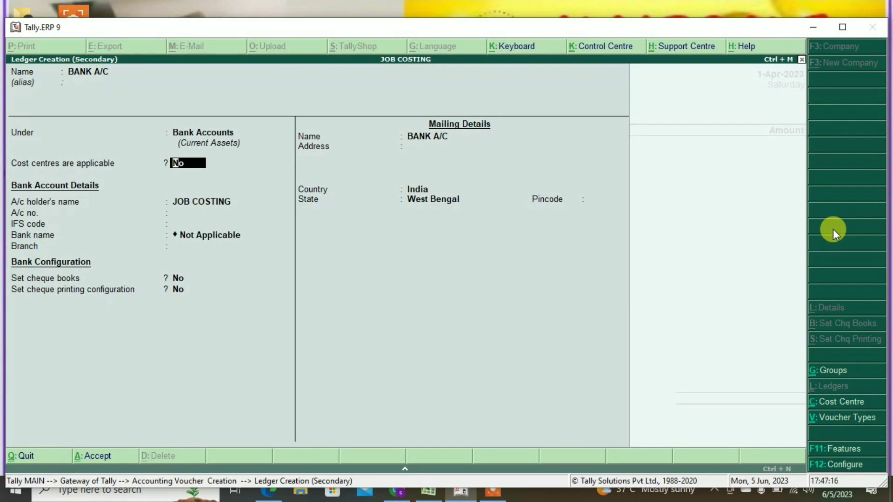
- Keep the default bank details, configuration and mailing details, and save the BANK A/C ledger
key(Return)
key(Return)
key(Return)
key(Return)
key(Return)
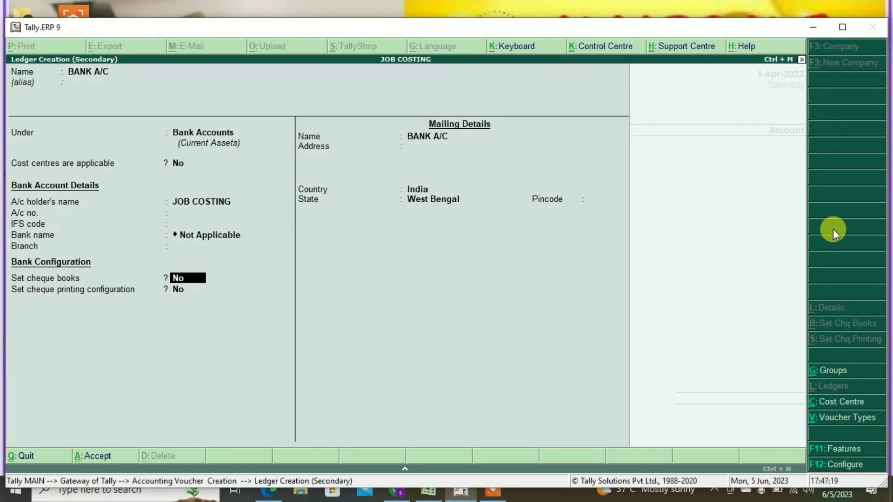
key(Return)
key(Return)
key(Return)
key(Return)
key(Return)
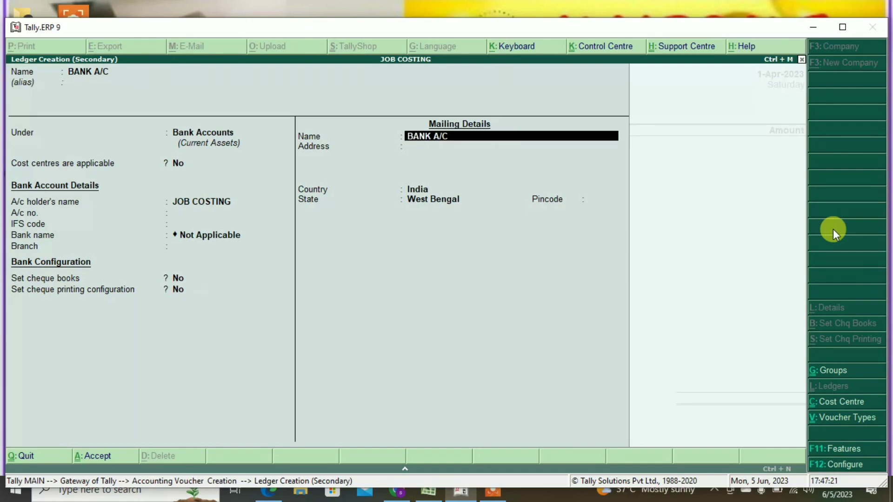
key(Return)
key(Return)
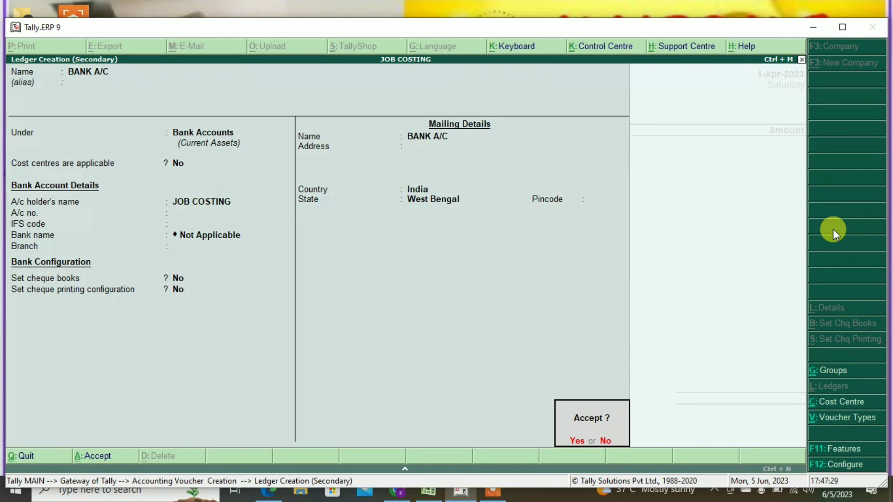
key(y)
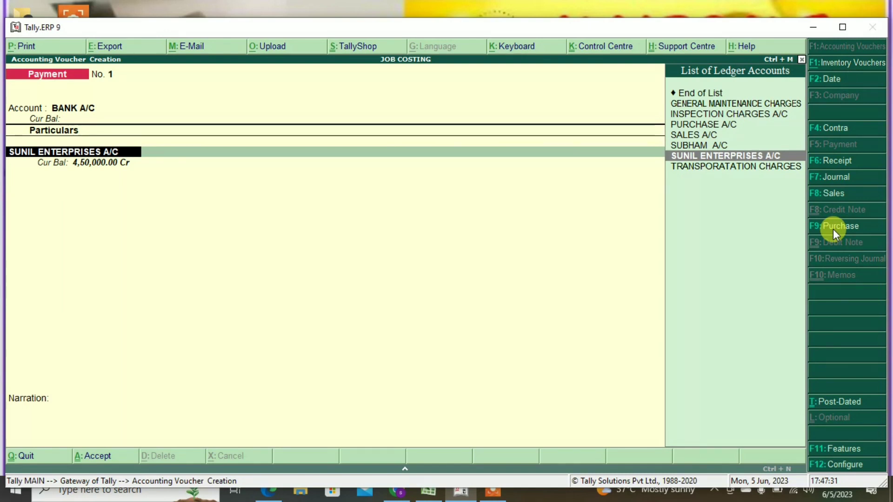
- Alter the BANK A/C ledger from the voucher to an opening balance of 5,00,000 Dr and save it
key(BackSpace)
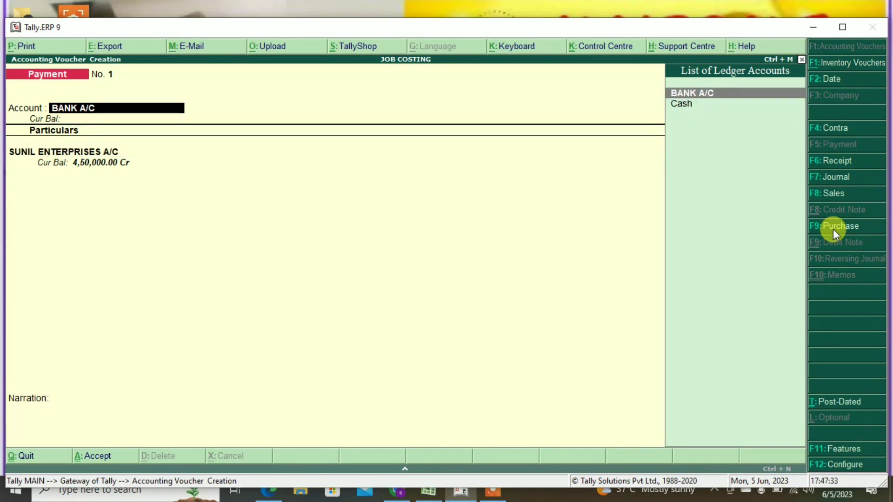
key(ctrl+Return)
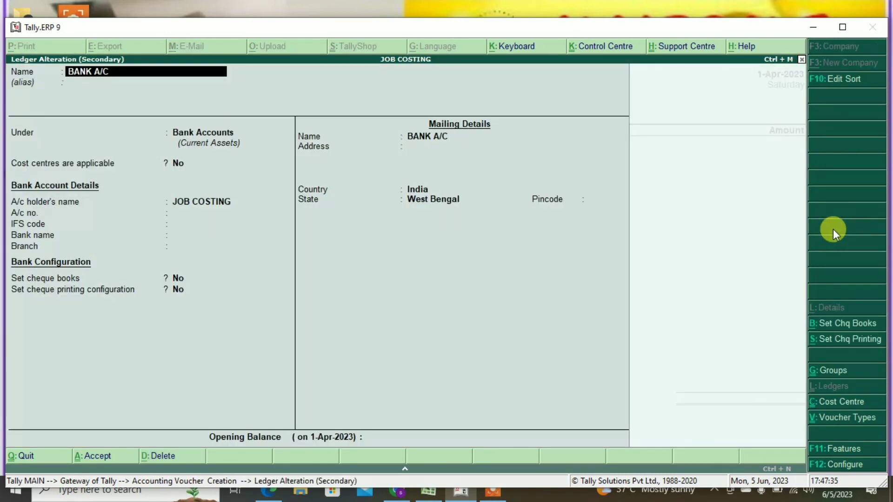
key(Return)
key(Return)
key(Return)
key(Return)
key(Return)
key(Return)
key(Return)
key(Return)
key(Return)
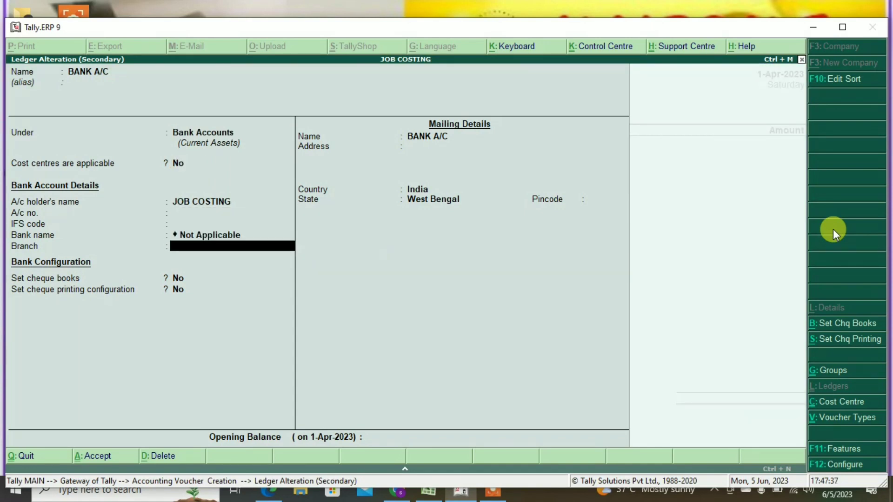
key(Return)
key(Return)
key(Return)
key(Return)
key(Return)
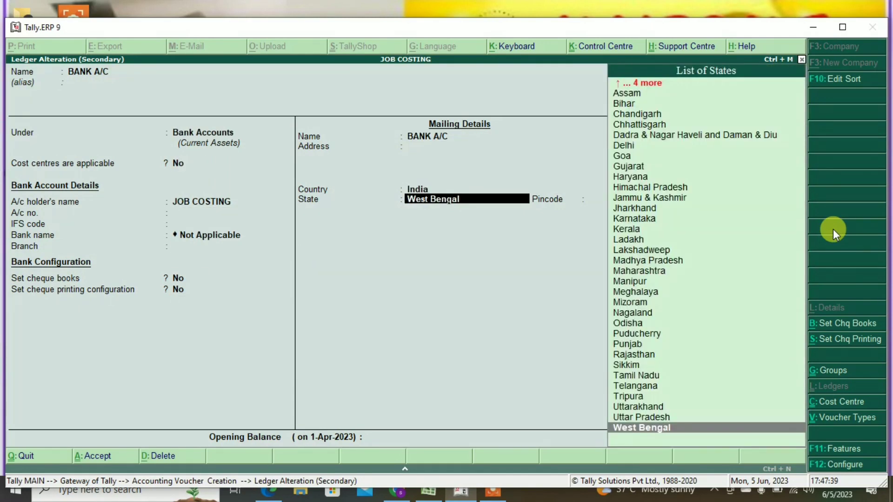
key(Return)
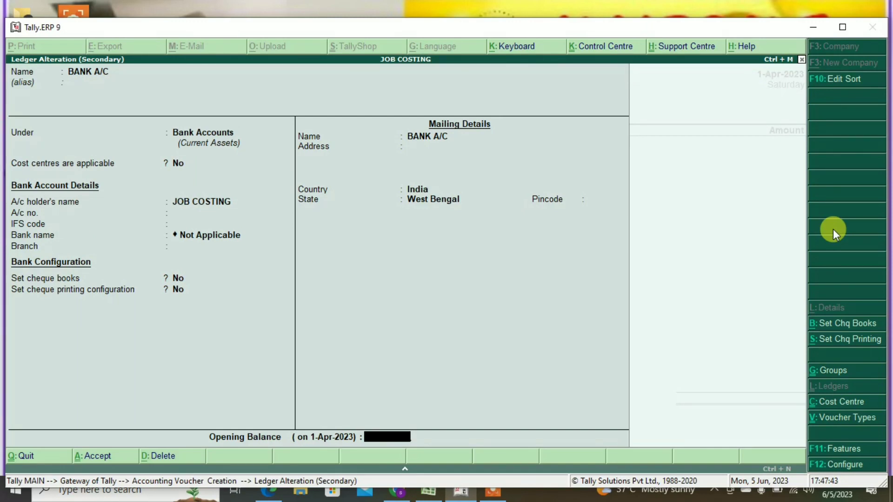
text(500000)
key(Return)
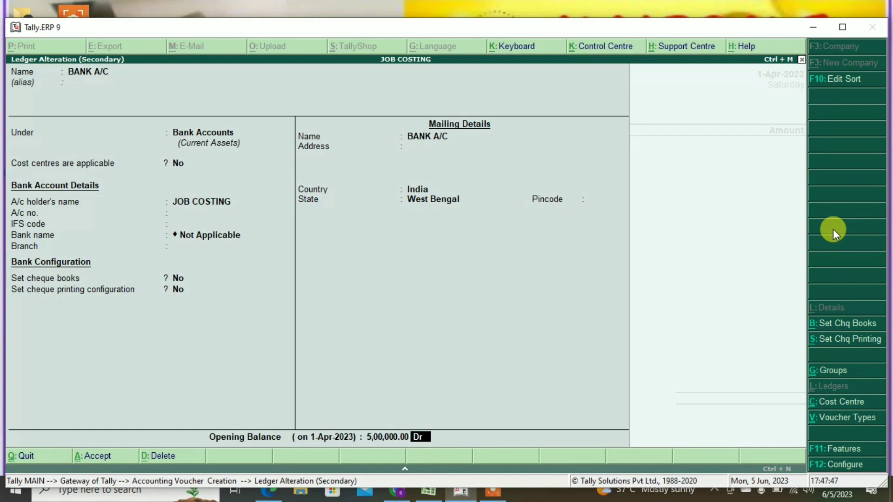
key(Return)
key(Return)
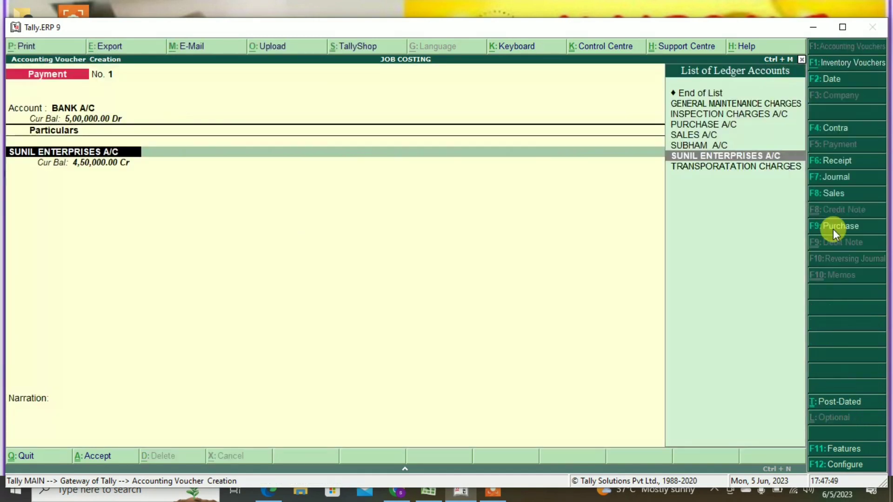
- Set the payment amount for SUNIL ENTERPRISES A/C to 4,50,000
key(Return)
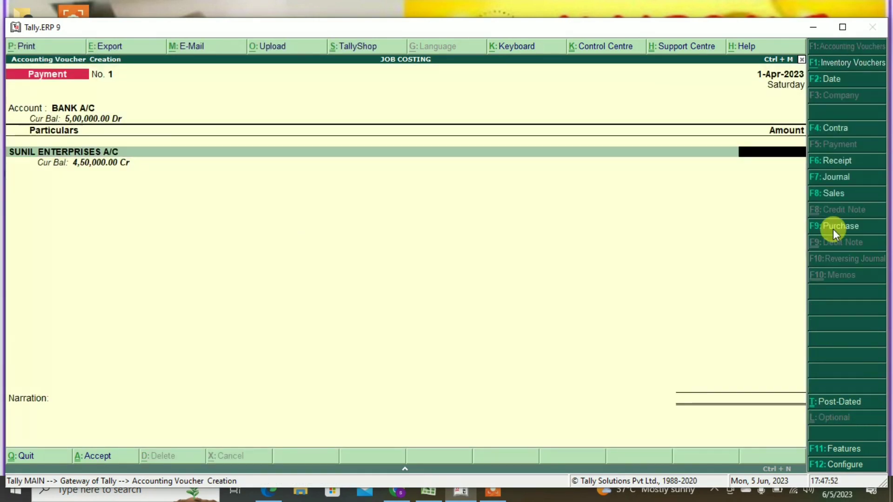
text(45000)
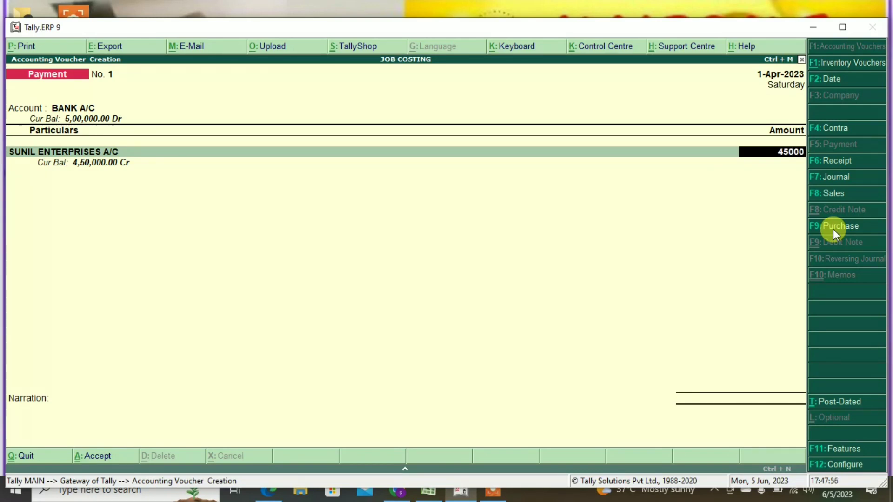
text(0)
key(Return)
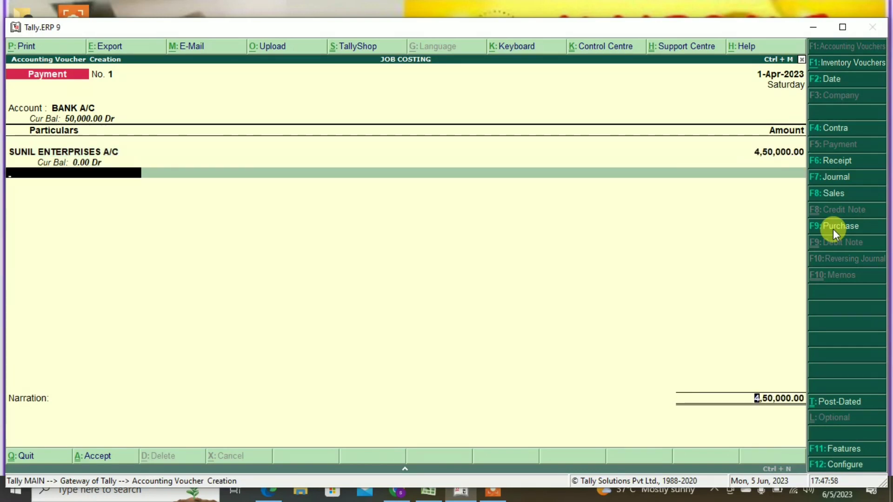
- Accept the default Cheque allocation with no instrument number and save the payment voucher without a narration
key(Return)
key(Return)
key(Return)
key(Return)
key(Return)
key(Return)
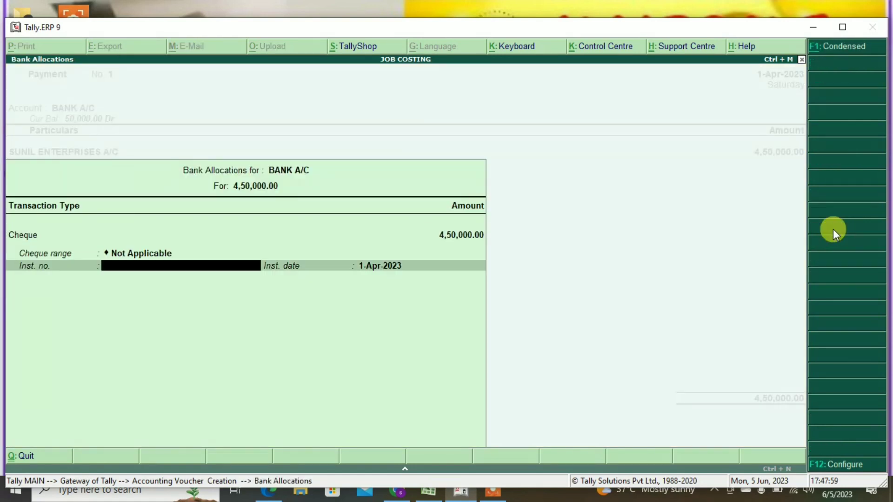
key(Return)
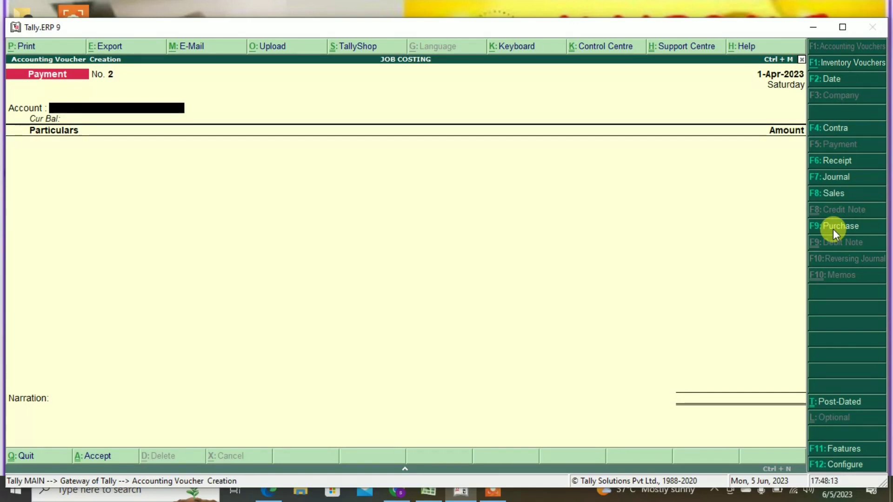
- Start a payment from BANK A/C with GENERAL MAINTENANCE CHARGES of 1,00,000 allocated to the BUILDING PROJECT cost centre
text(b)
key(Return)
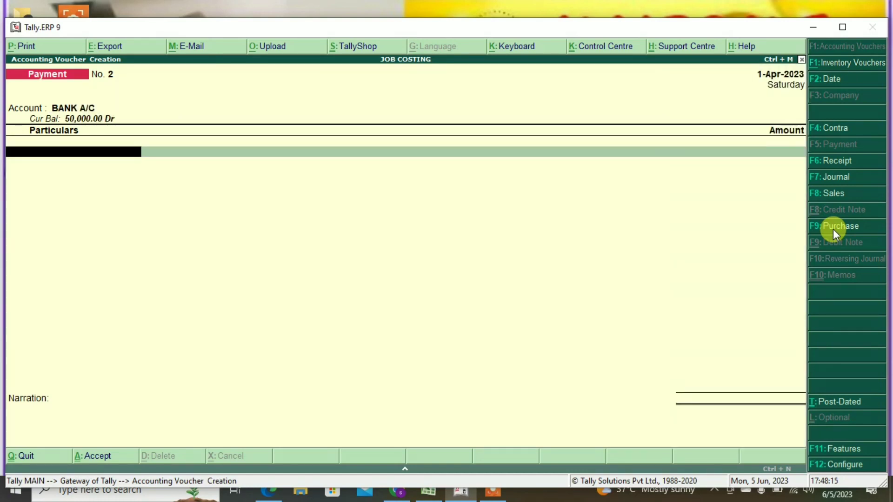
text(ge)
key(Return)
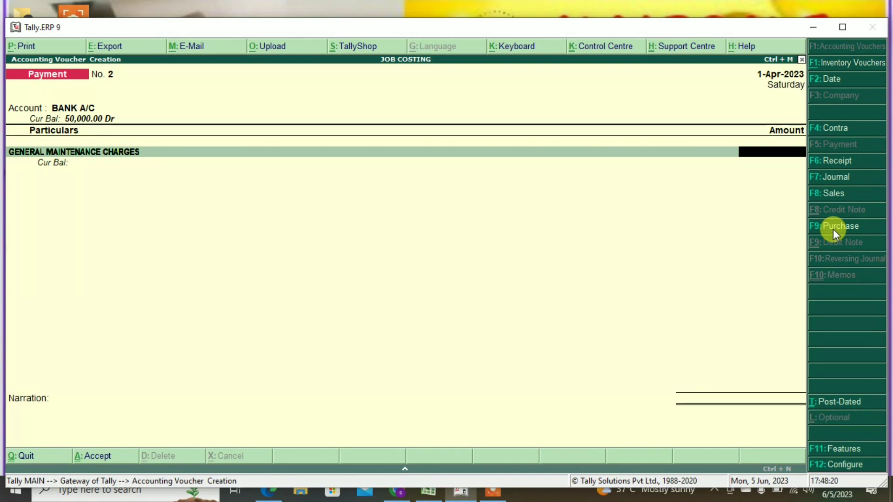
text(1,00,0)
text(00000)
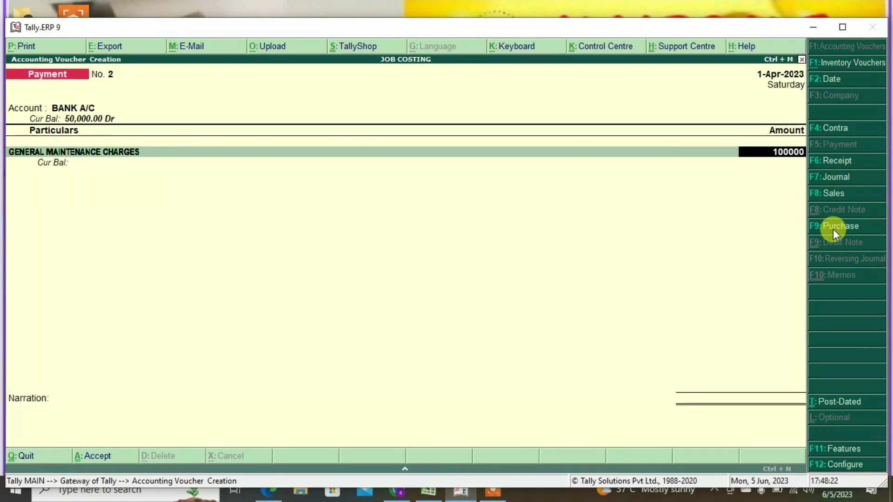
key(Return)
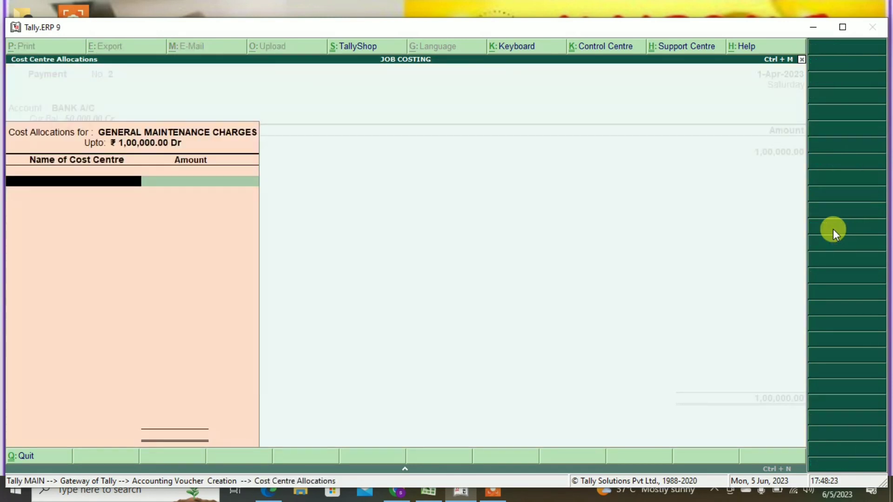
key(Return)
key(Return)
key(Return)
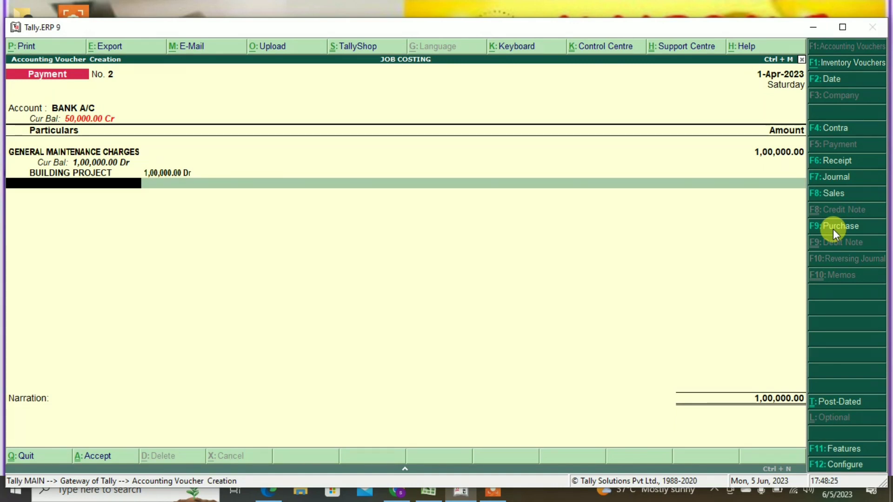
- Add INSPECTION CHARGES A/C of 50,000 to the payment voucher, allocated to the BUILDING PROJECT cost centre
key(Return)
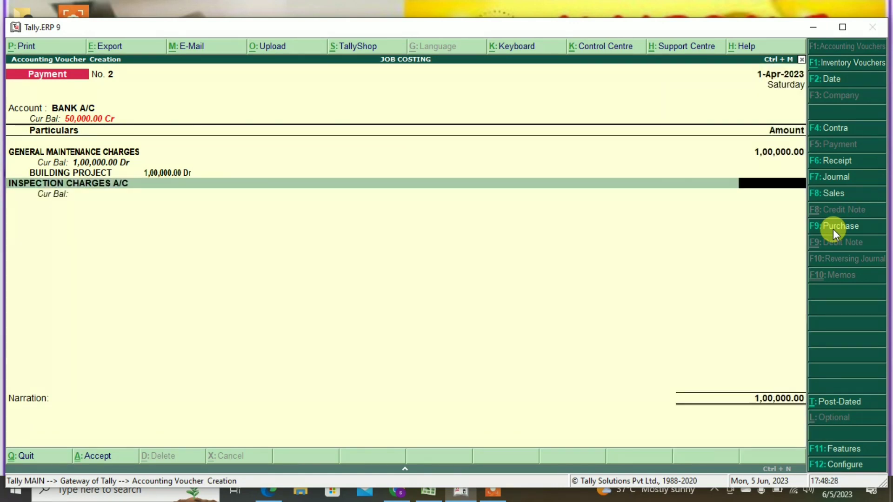
text(50000)
key(Return)
key(Return)
key(Return)
key(Return)
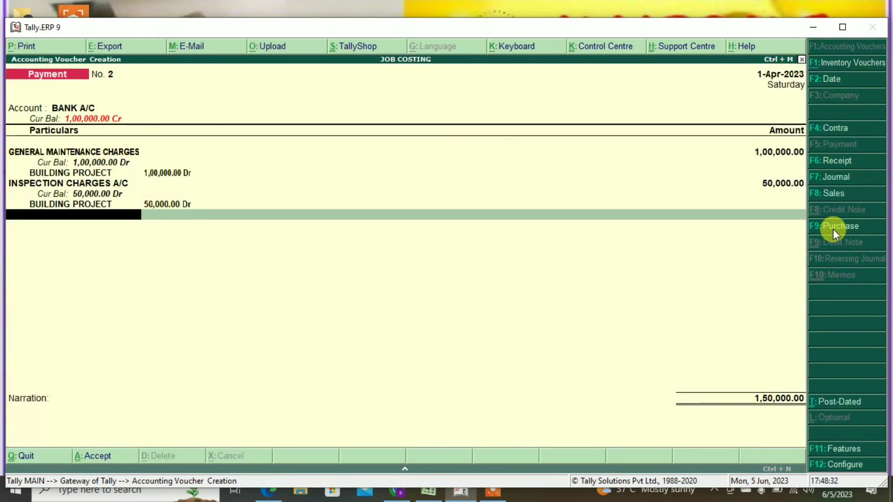
- Add TRANSPORATATION CHARGES of 50,000 to the payment voucher, allocated to the BUILDING PROJECT cost centre
text(TR)
key(Return)
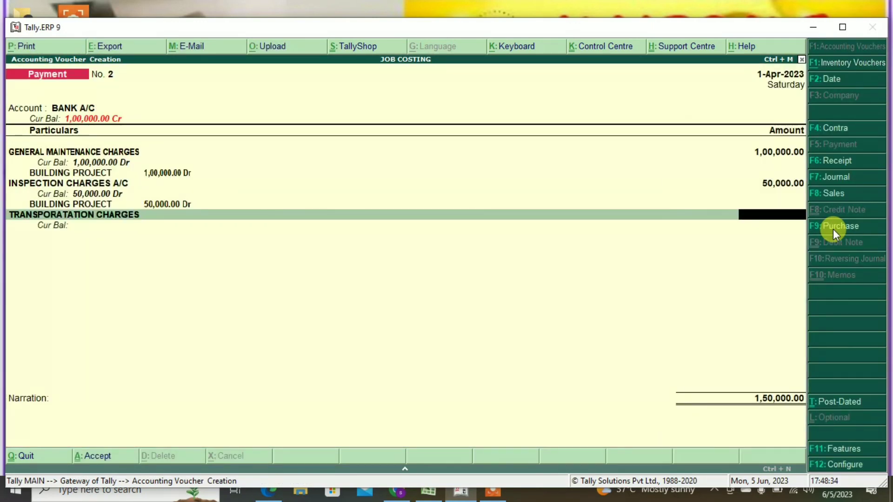
text(50000)
key(Return)
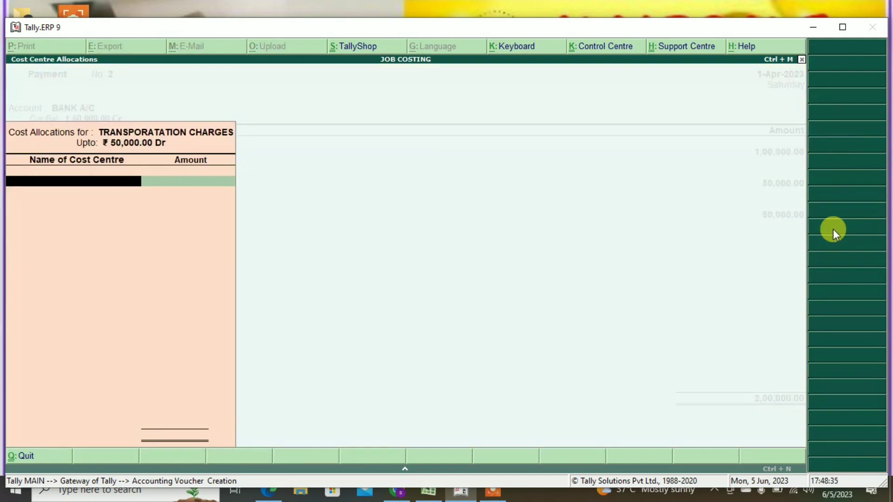
key(Return)
key(Return)
key(Return)
key(Return)
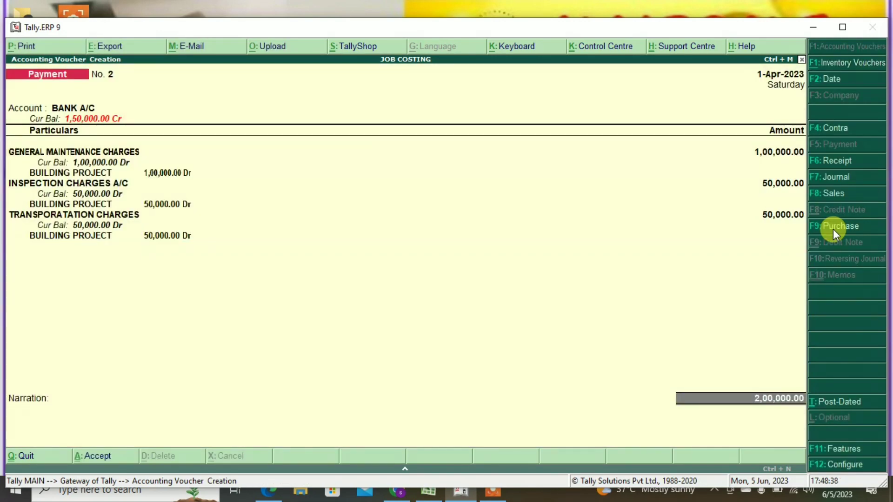
- Save the payment voucher without a narration and leave payment voucher entry
key(Return)
key(Return)
key(Return)
key(Return)
key(Return)
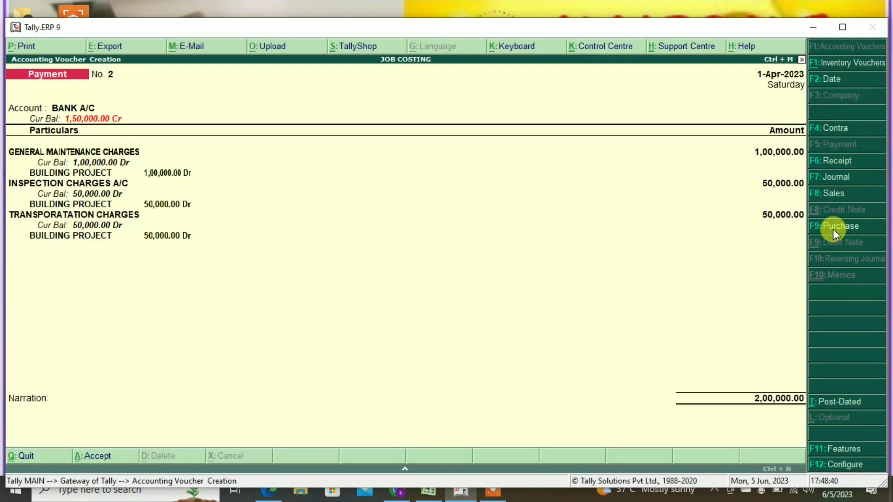
key(Return)
key(Return)
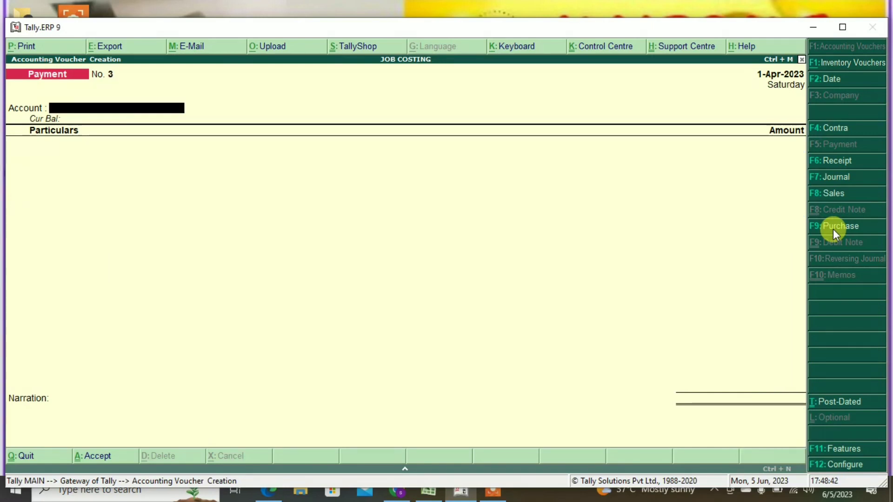
key(Escape)
key(Return)
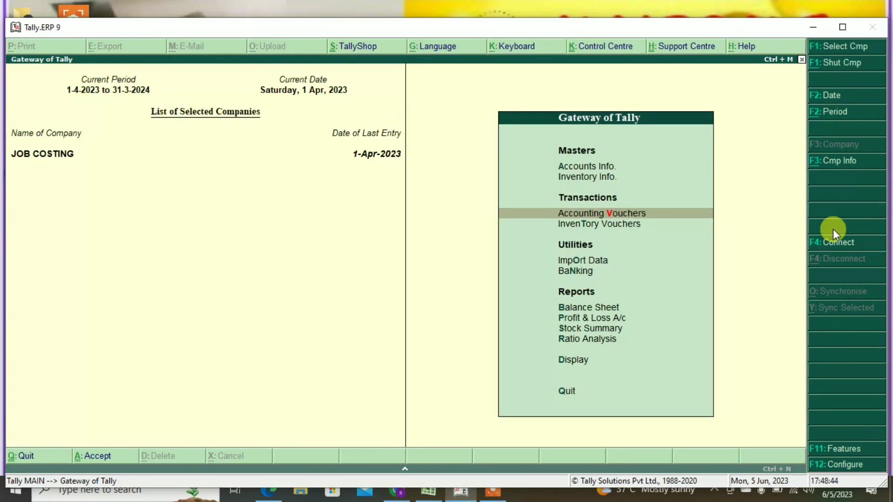
- Examine the company's Balance Sheet in detailed format
key(Down)
key(Down)
key(Down)
key(Down)
key(Down)
key(Up)
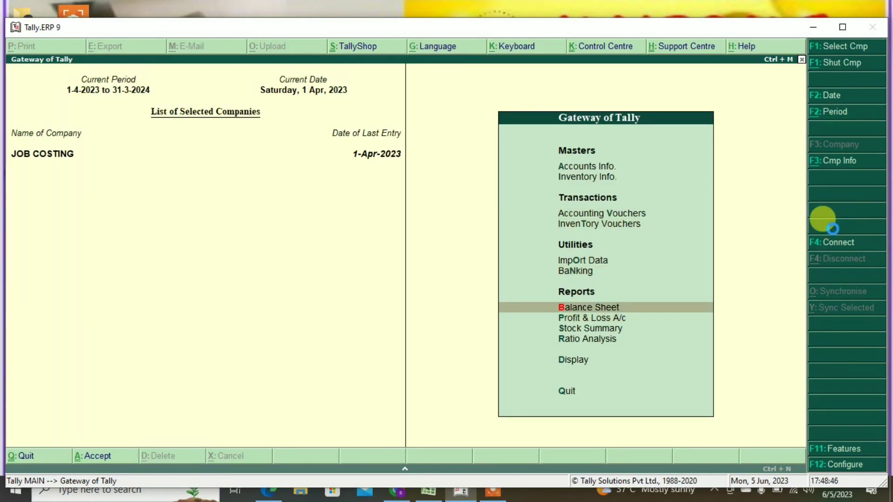
key(Return)
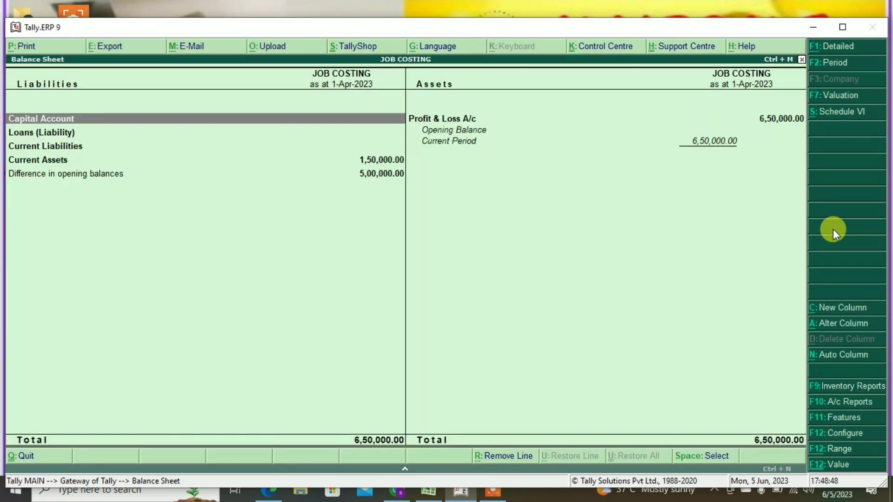
key(alt+F1)
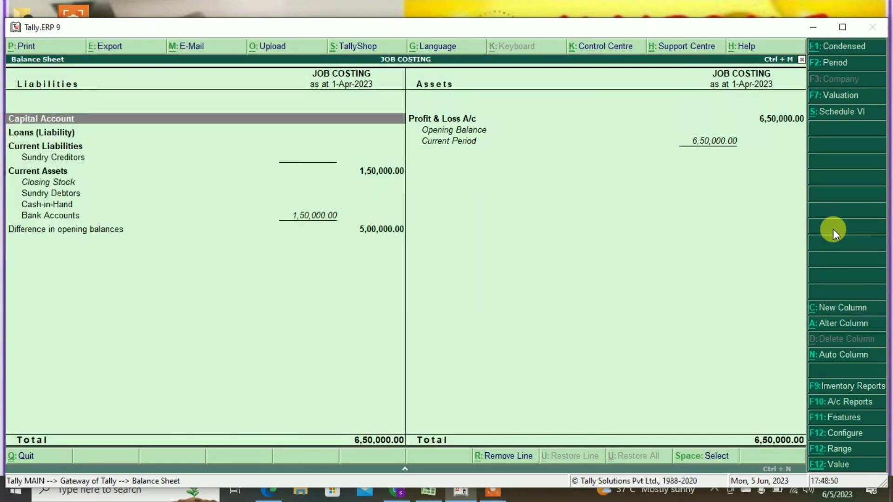
key(Escape)
- Examine the Job Work Analysis report for the BUILDING PROJECT, covering revenue, consumption and indirect expenses
key(Down)
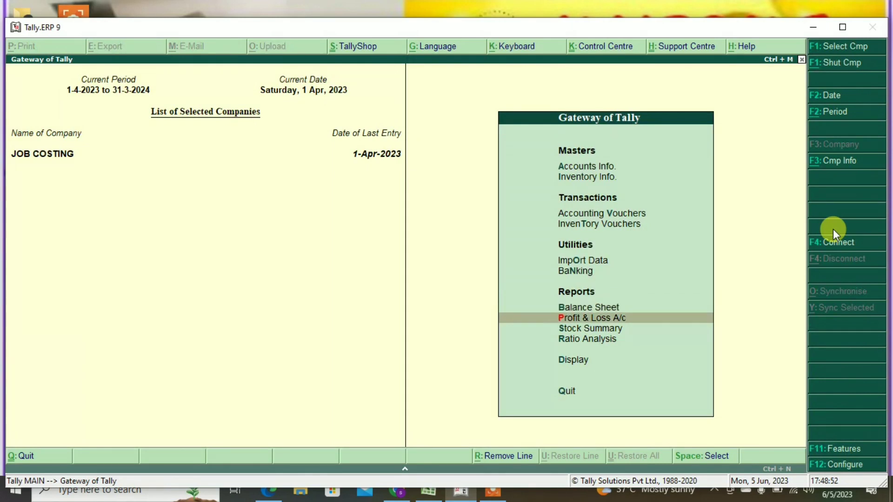
key(Down)
key(Down)
key(Down)
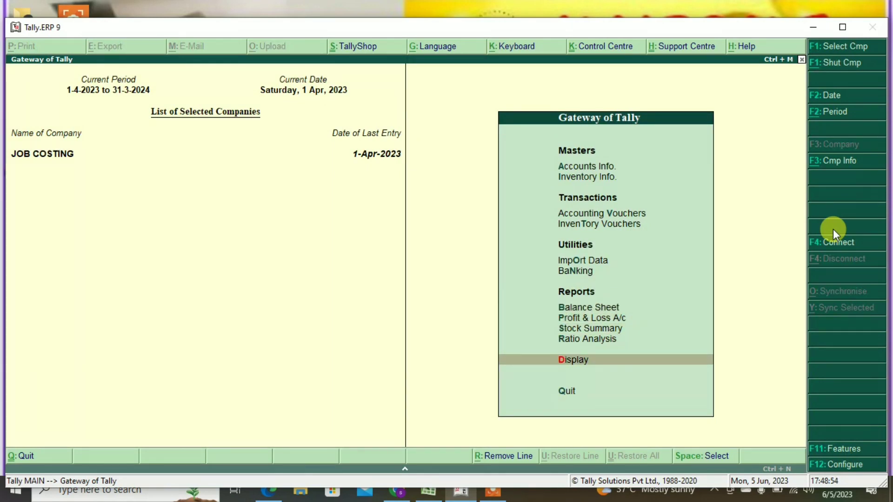
key(Return)
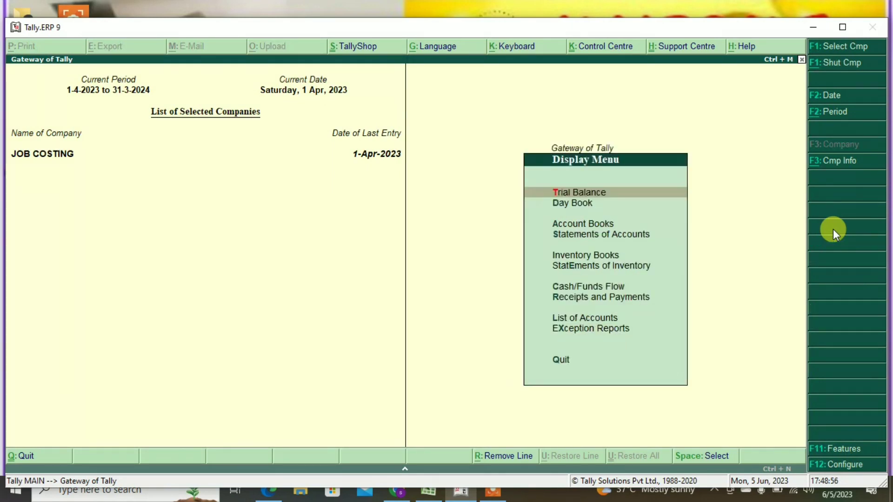
key(Down)
key(Down)
key(Down)
key(Down)
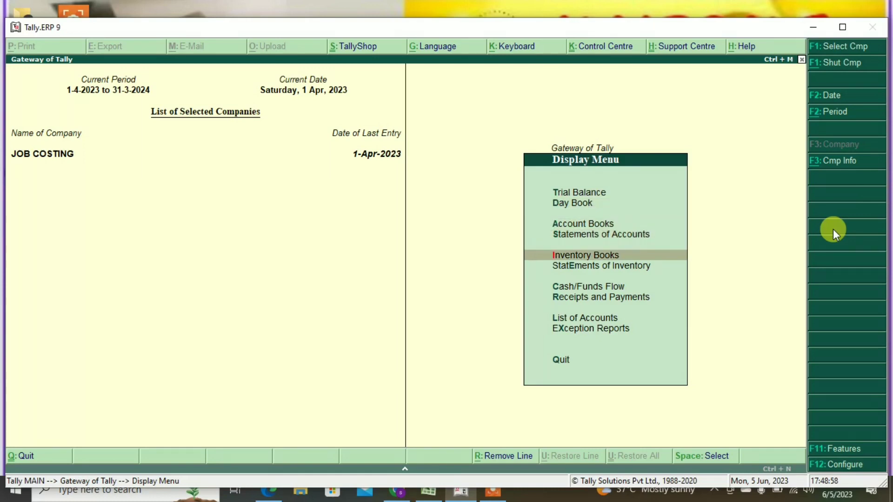
key(Up)
key(Return)
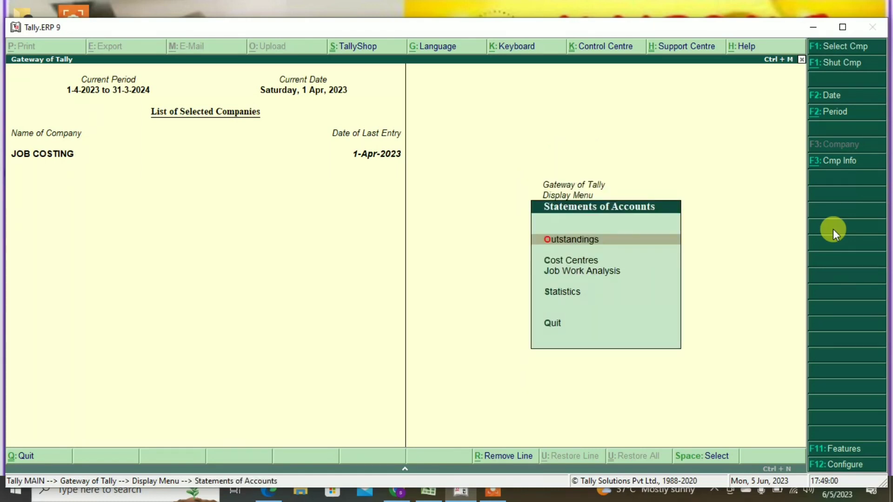
key(Down)
key(Down)
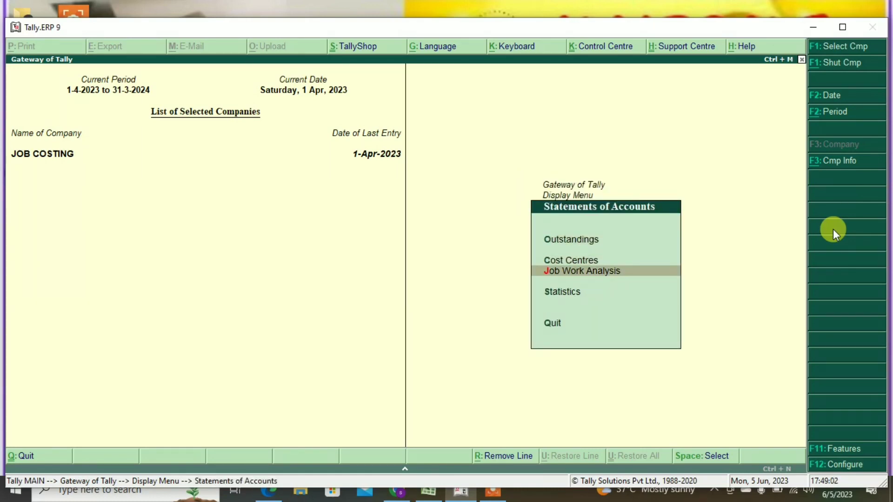
key(Return)
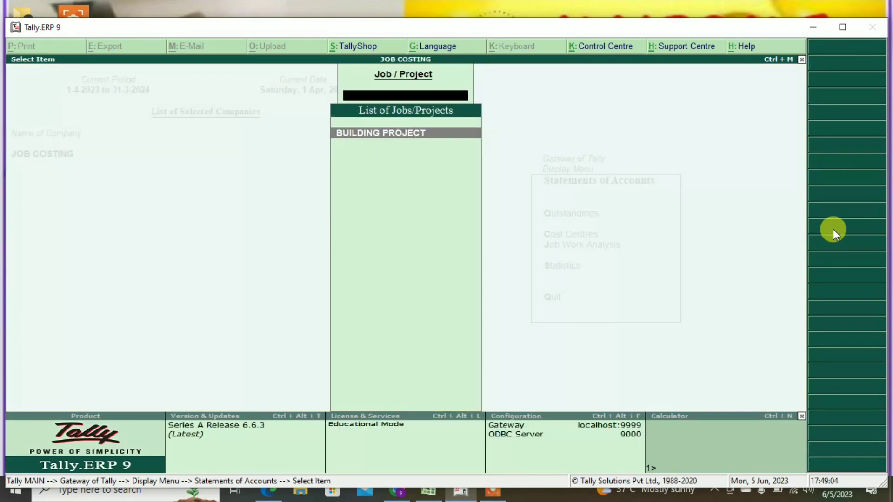
key(Return)
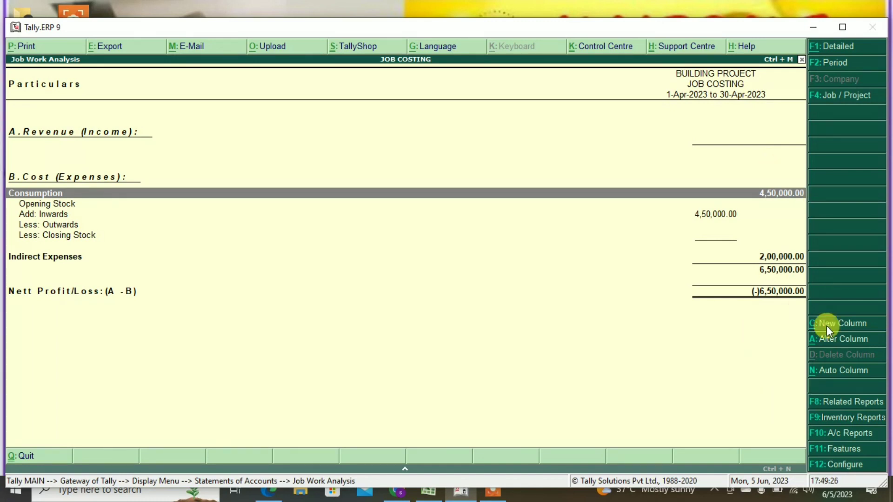
key(Escape)
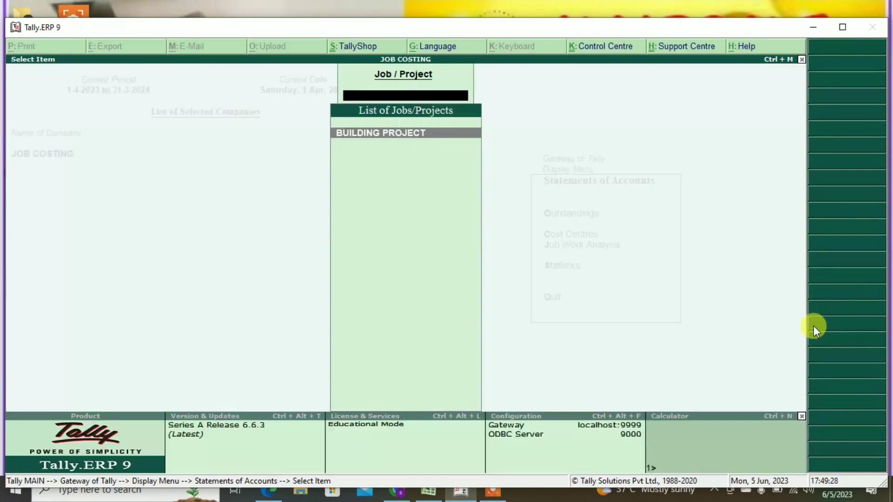
key(Escape)
key(Escape)
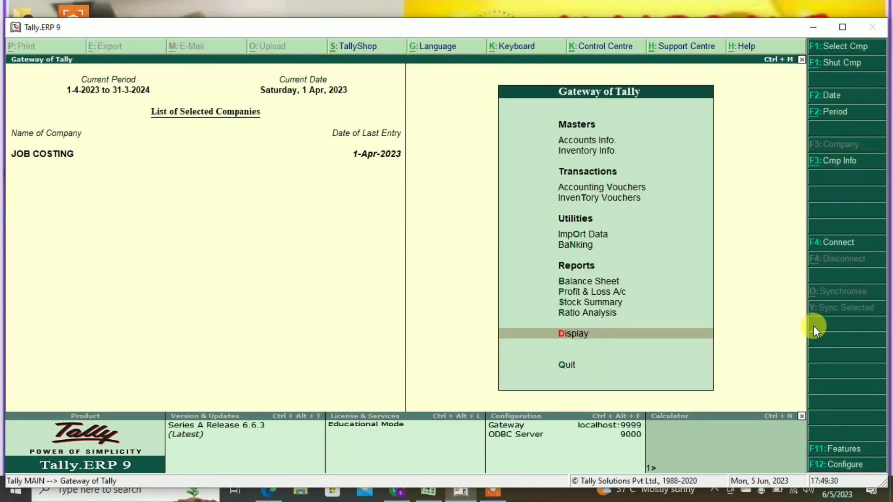
- Start a sales voucher with reference number SB/001 for the customer's ledger, accepting the party details with blank despatch and order information
key(Up)
key(Up)
key(Up)
key(Up)
key(Up)
key(Up)
key(Up)
key(Up)
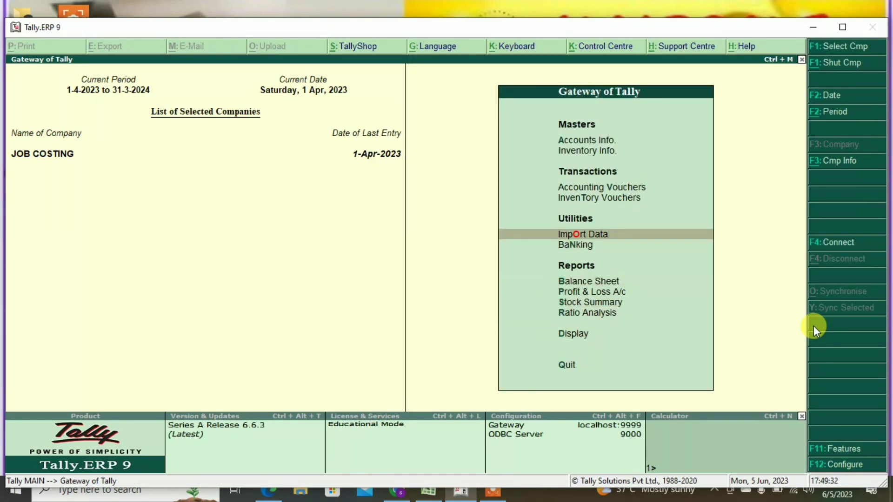
key(Return)
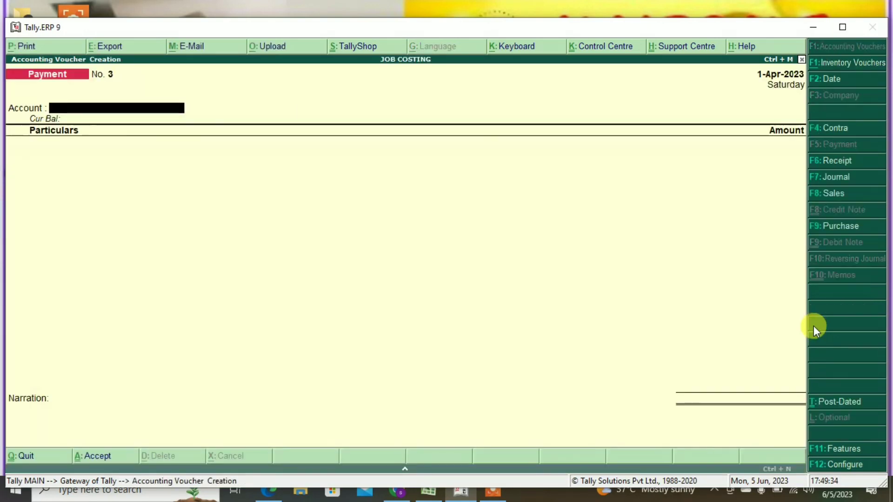
click(822, 196)
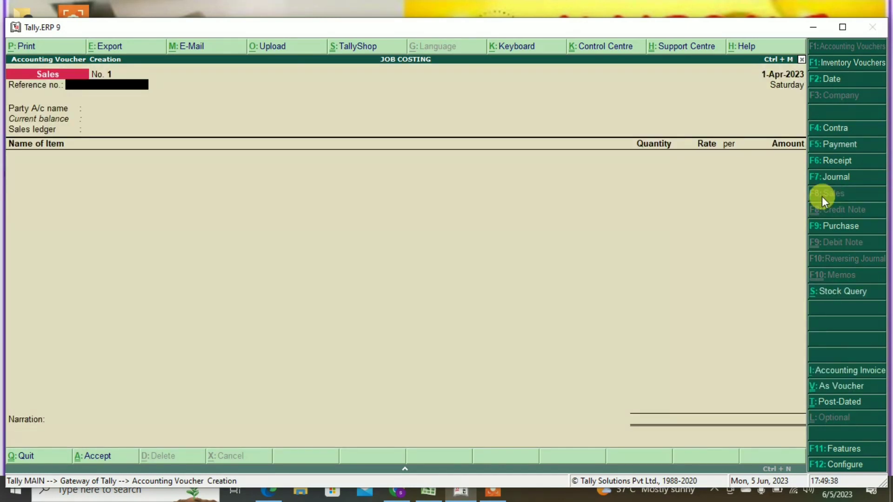
text(SB/001)
key(Return)
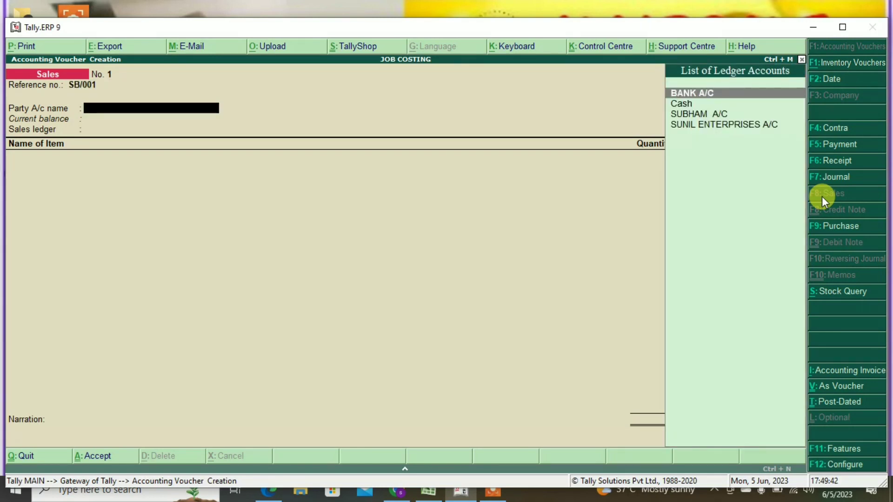
key(Down)
key(Down)
key(Return)
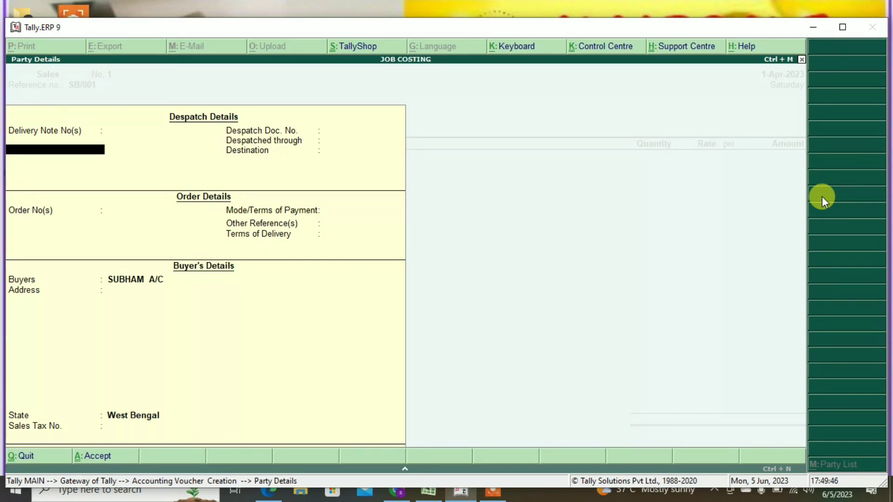
key(ctrl+a)
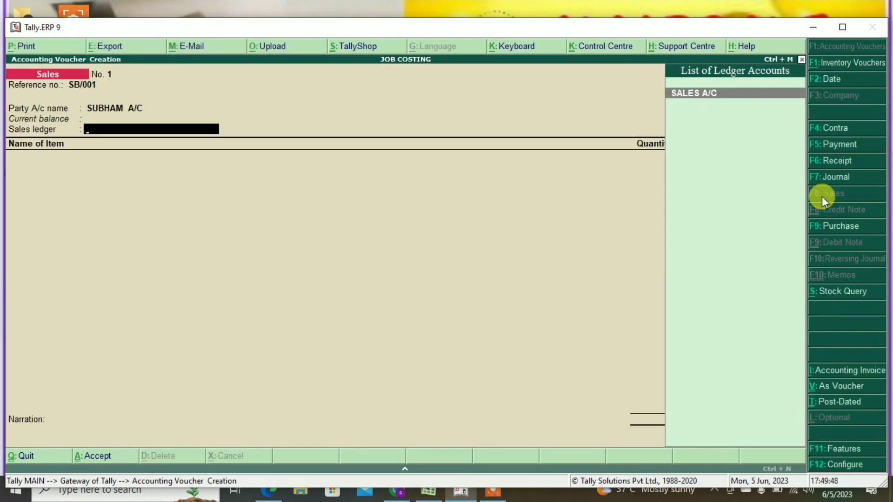
- Switch the sales entry to voucher mode and debit the customer's ledger with 10,00,000
click(838, 386)
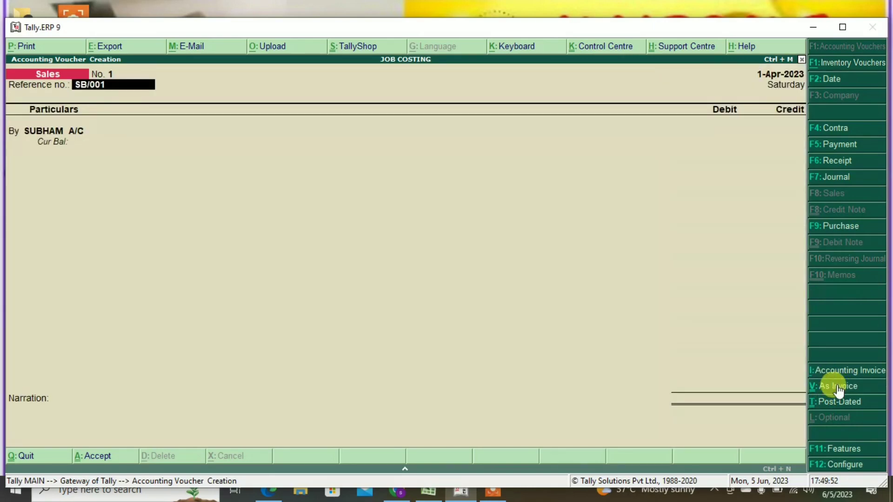
key(Return)
key(Return)
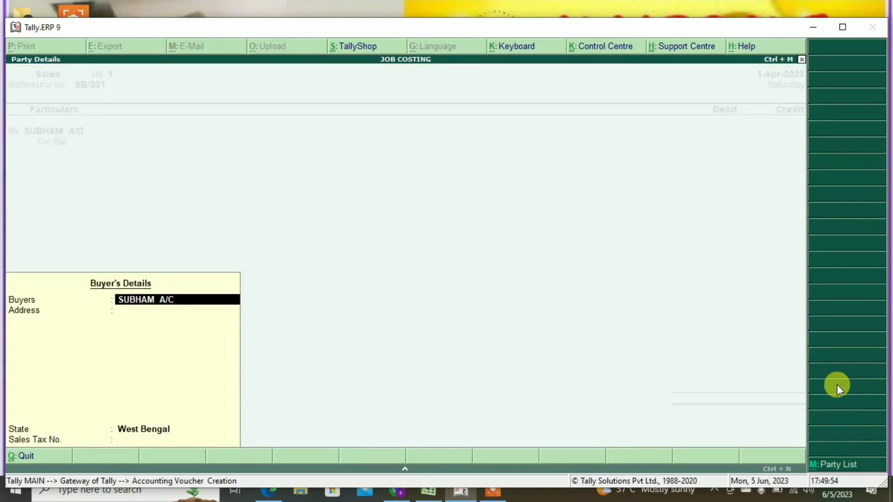
key(Return)
key(Return)
key(Return)
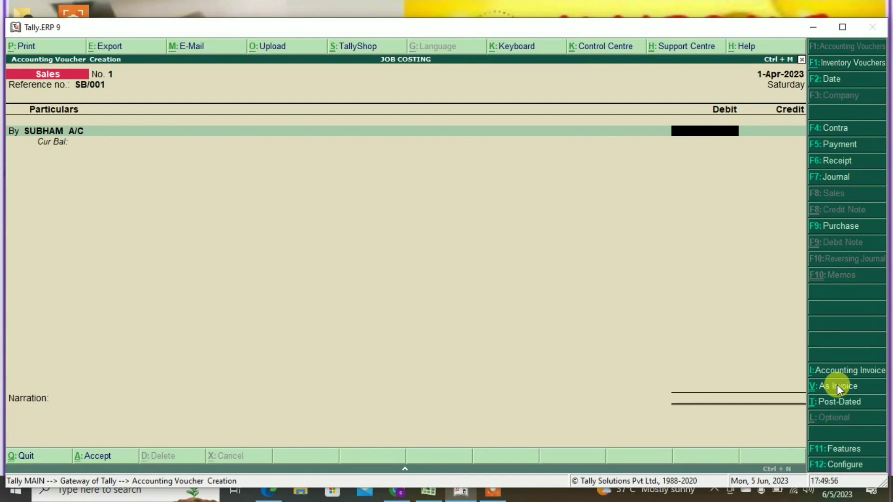
text(1000000)
key(Return)
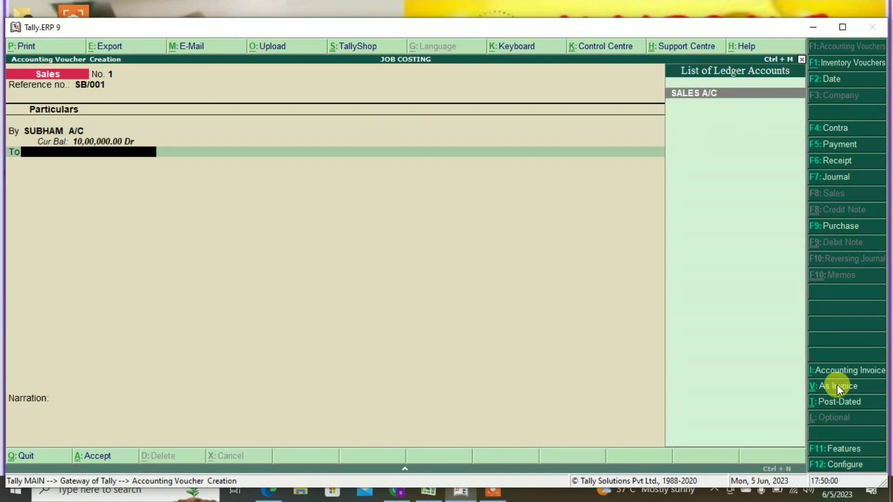
- Credit SALES A/C with 10,00,000 allocated to the BUILDING PROJECT cost centre and save the sales voucher without a narration
key(Return)
key(Escape)
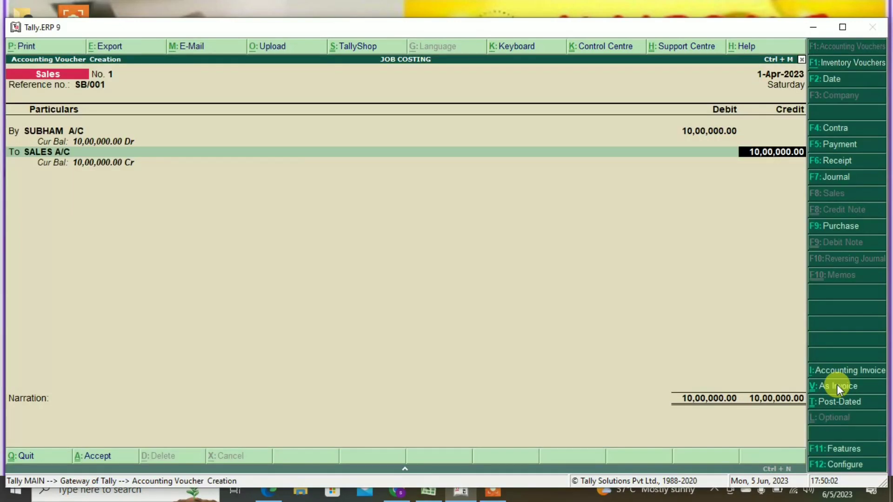
key(Return)
key(Return)
key(Return)
key(Return)
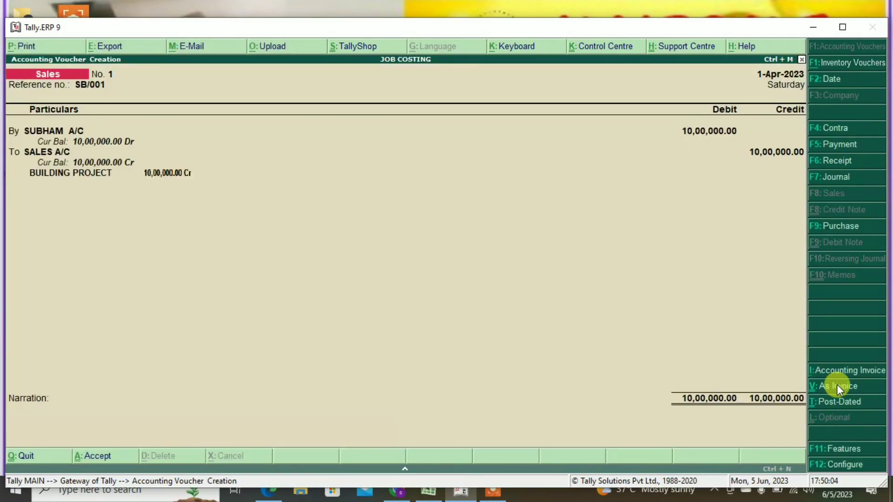
key(Return)
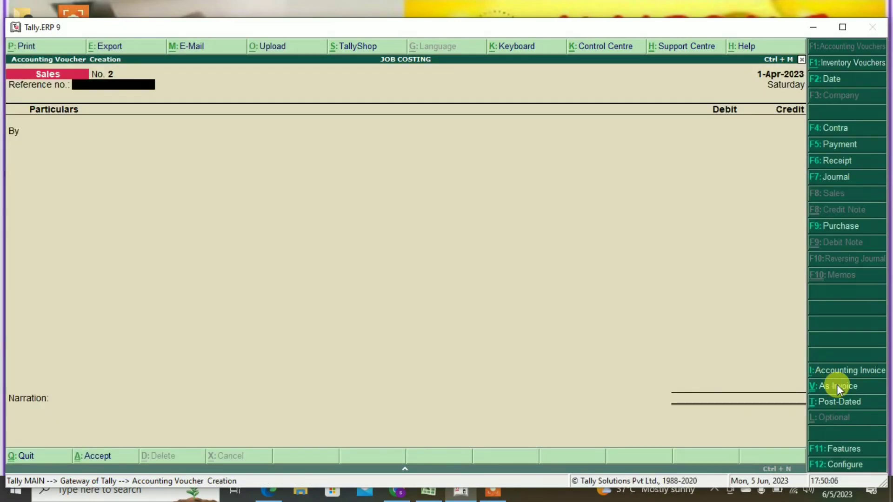
key(Escape)
key(Return)
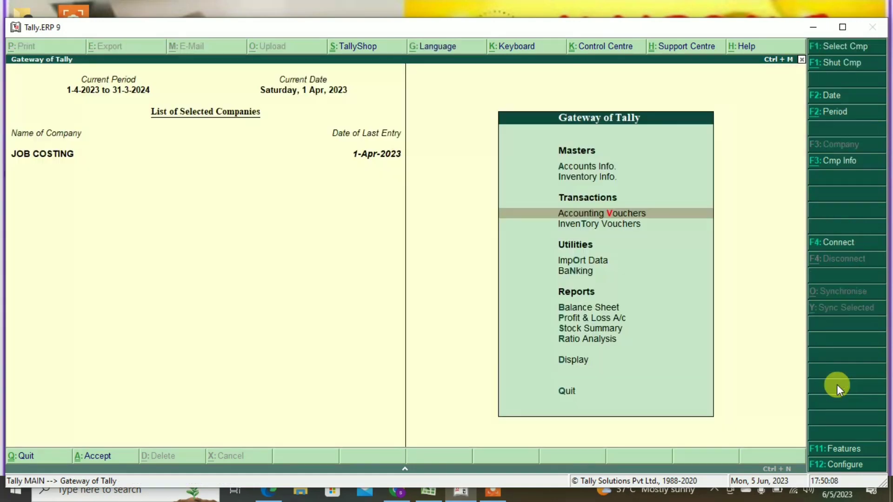
- Review the BUILDING PROJECT's Job Work Analysis again to examine its sales, costs and net profit or loss
key(Down)
key(Down)
key(Down)
key(Down)
key(Down)
key(Down)
key(Down)
key(Down)
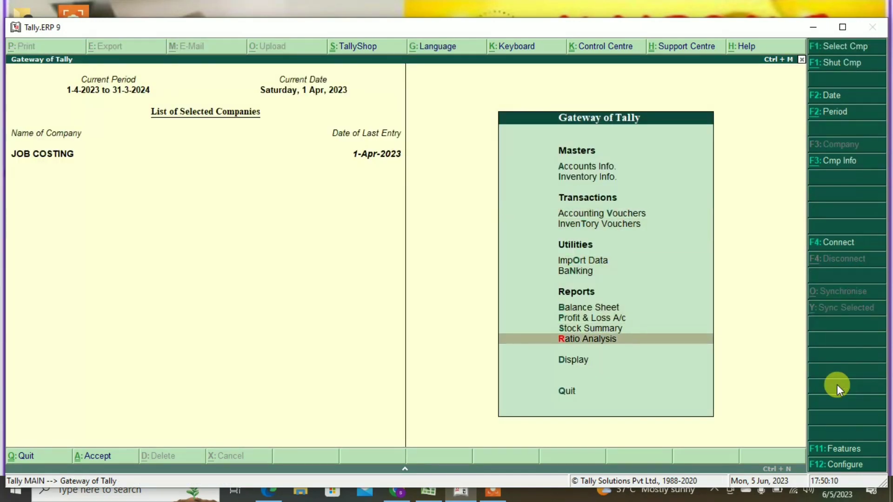
key(Return)
key(Down)
key(Down)
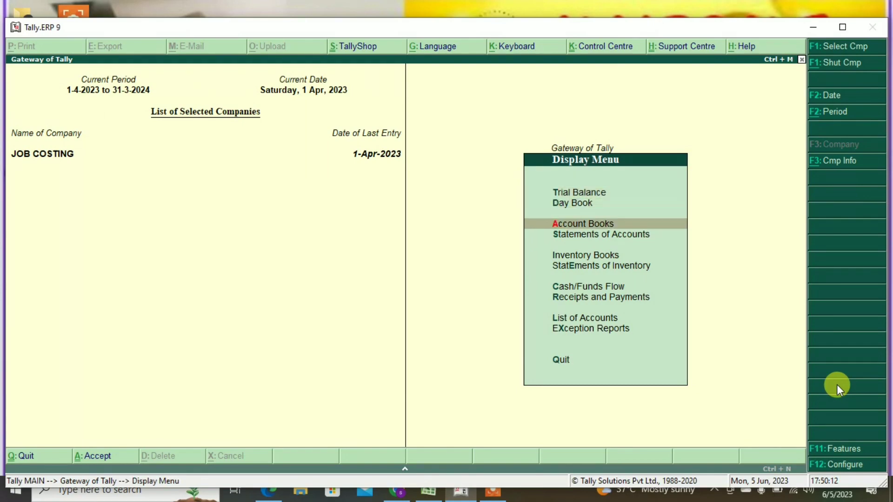
key(Down)
key(Return)
key(Down)
key(Down)
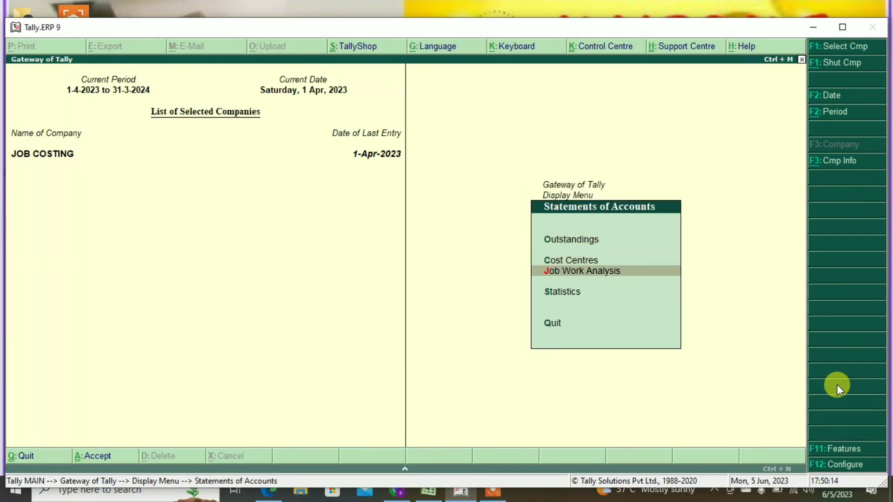
key(Return)
key(Return)
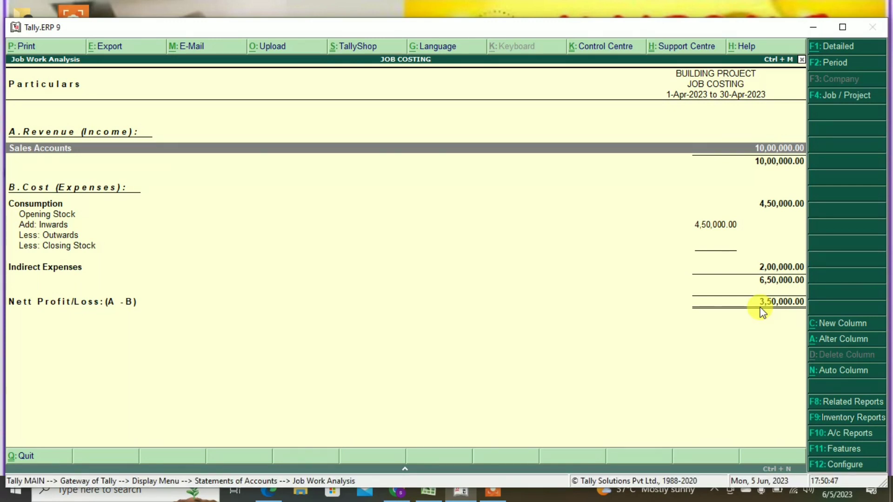
key(Escape)
key(Escape)
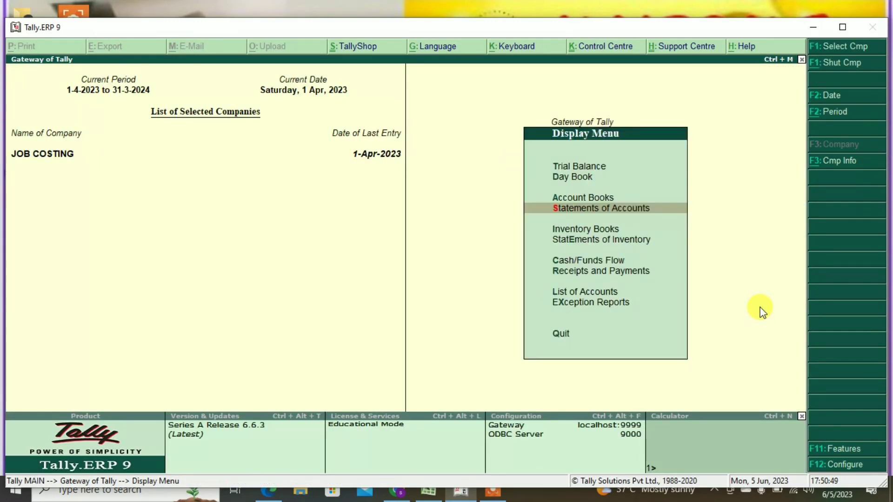
key(Escape)
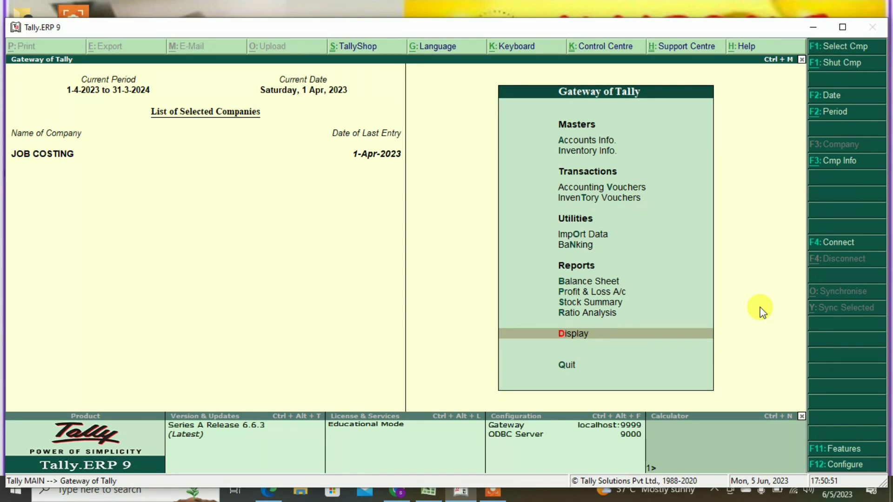